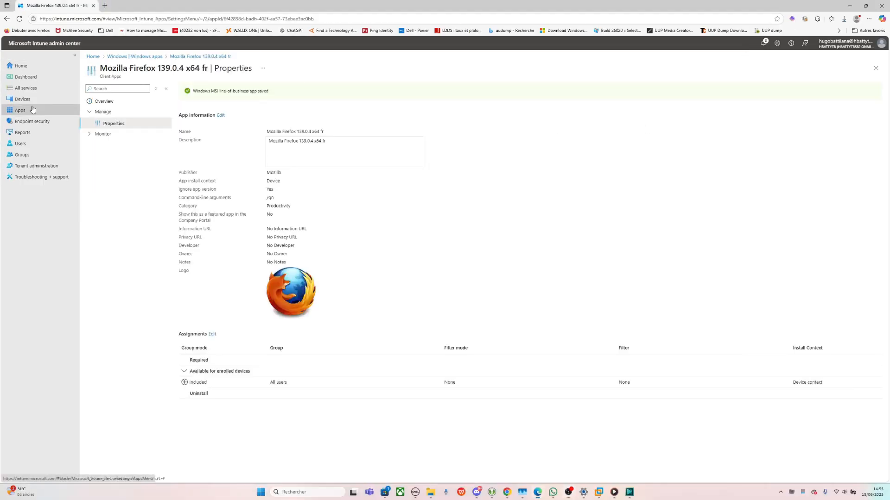
# Review the list of Windows apps and open the Windows device enrollment options.
pyautogui.click(33, 110)
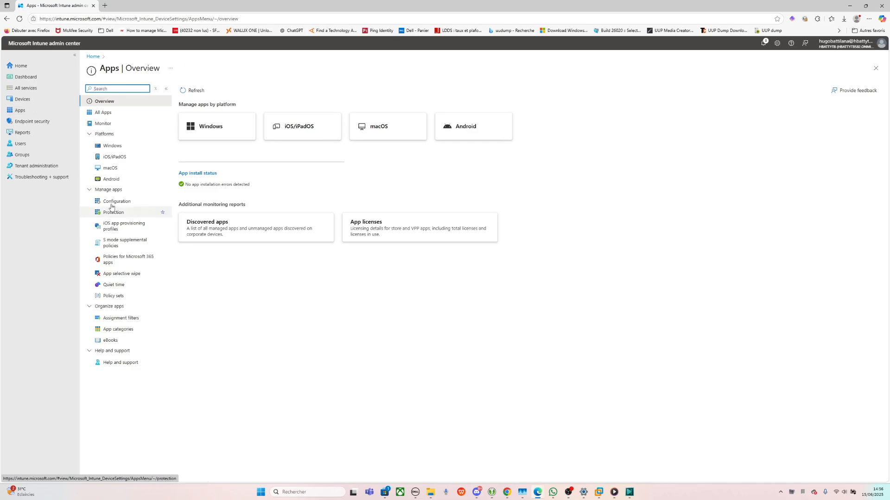
pyautogui.click(112, 146)
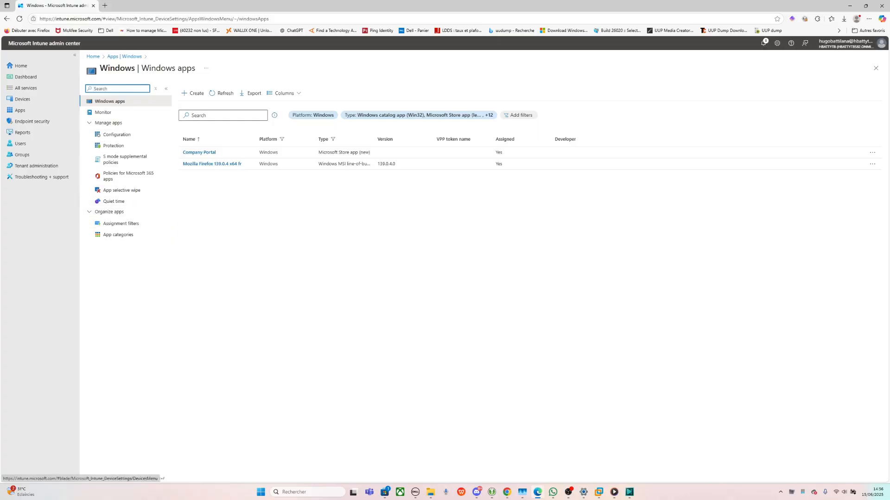
pyautogui.click(24, 100)
pyautogui.click(111, 234)
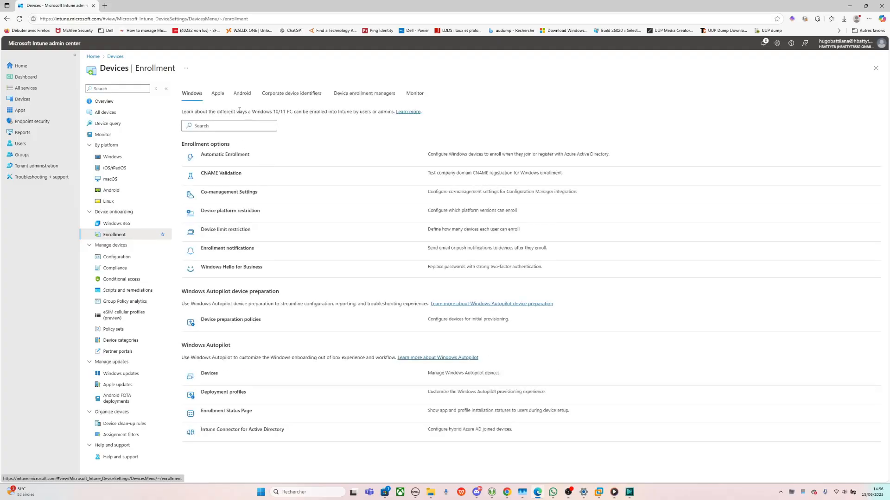
# Examine the Windows Autopilot enrollment section and its list of Autopilot devices.
pyautogui.moveTo(234, 346); pyautogui.dragTo(203, 346)
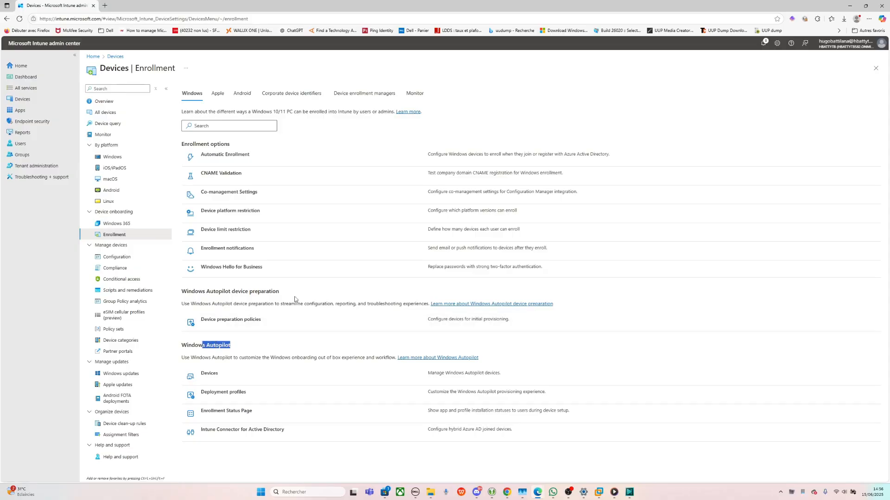
pyautogui.moveTo(272, 343); pyautogui.dragTo(190, 342)
pyautogui.click(192, 342)
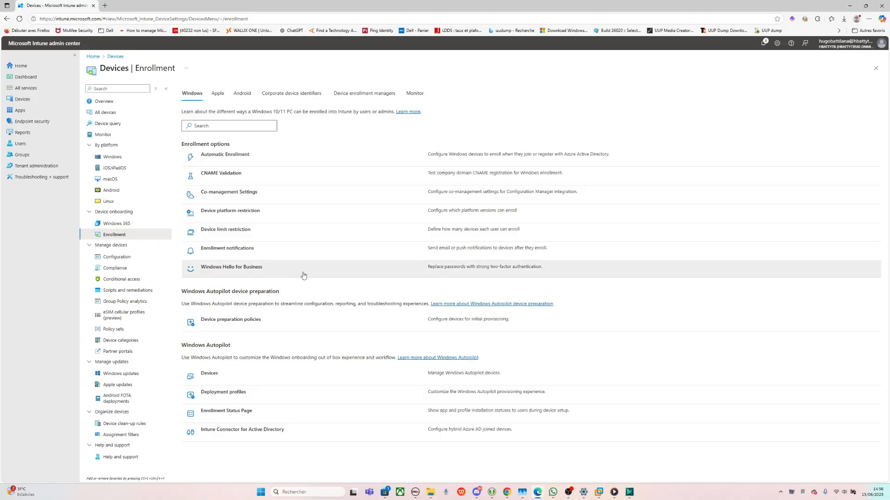
pyautogui.click(213, 375)
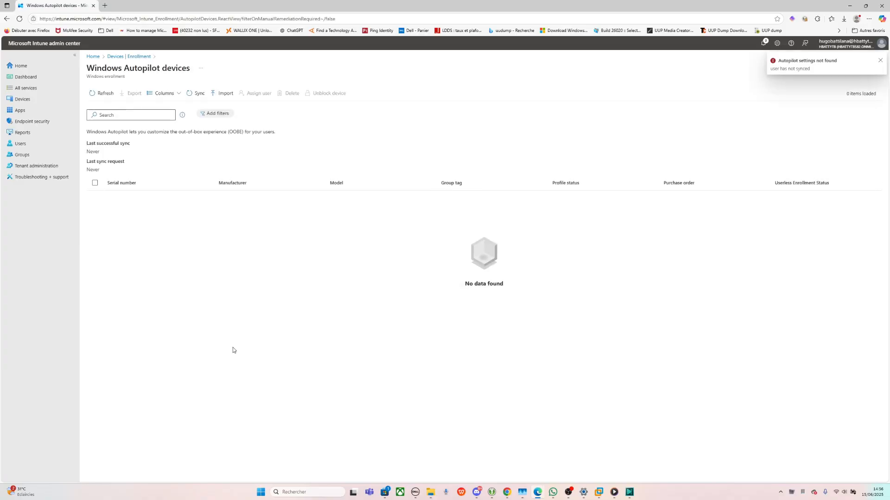
pyautogui.hotkey('alt', 'Left')
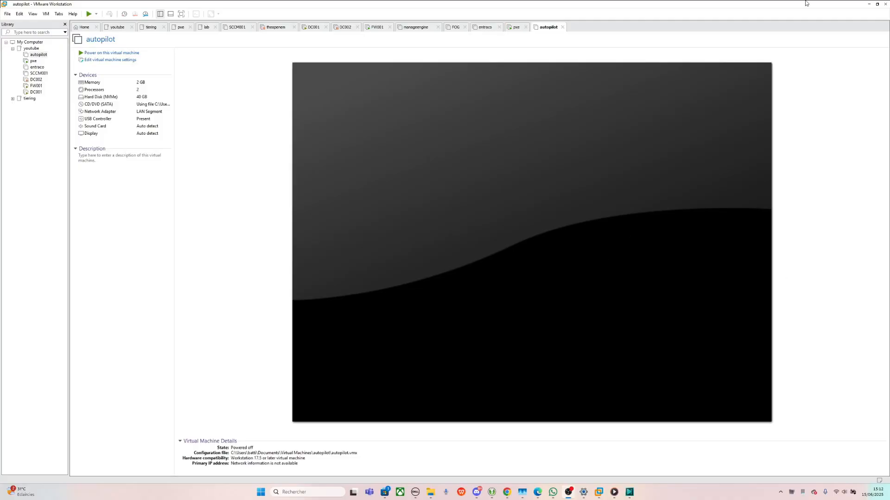
# Switch to the Intune admin center in Edge and start a new security group named autopilot-import.
pyautogui.click(868, 3)
pyautogui.hotkey('alt', 'Tab')
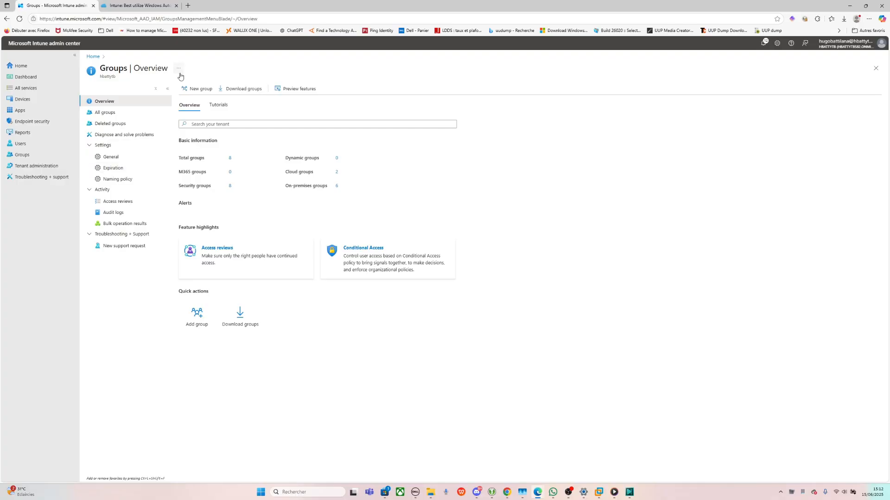
pyautogui.click(191, 90)
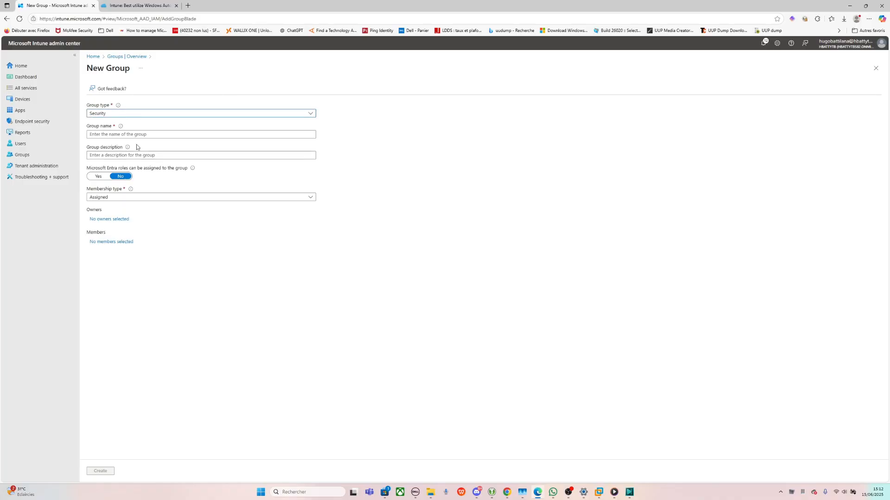
pyautogui.click(123, 132)
pyautogui.write('autopilot')
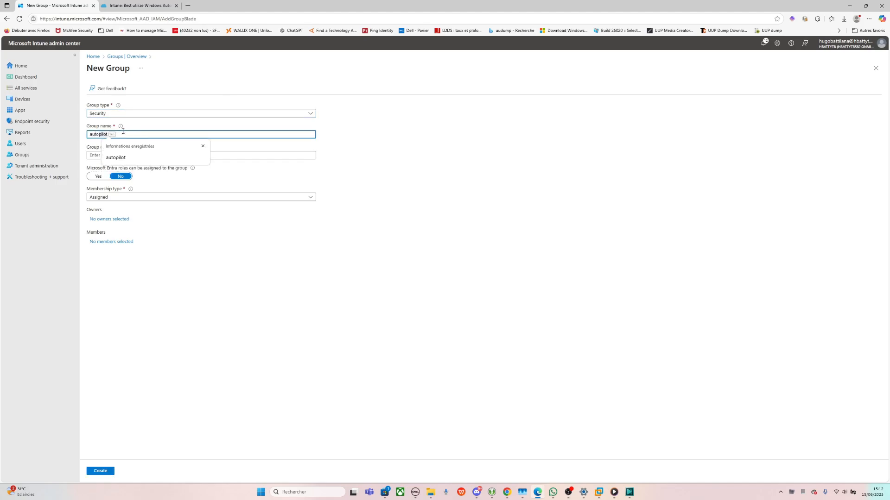
pyautogui.press('Tab')
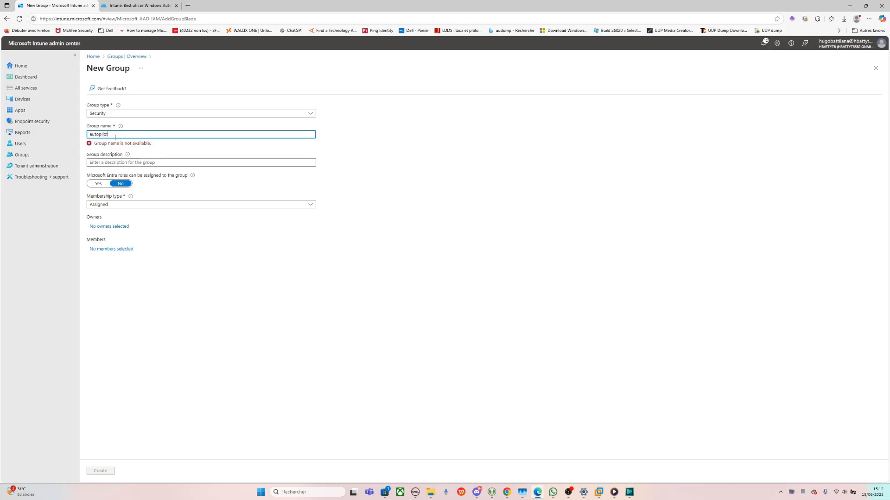
pyautogui.write('-import')
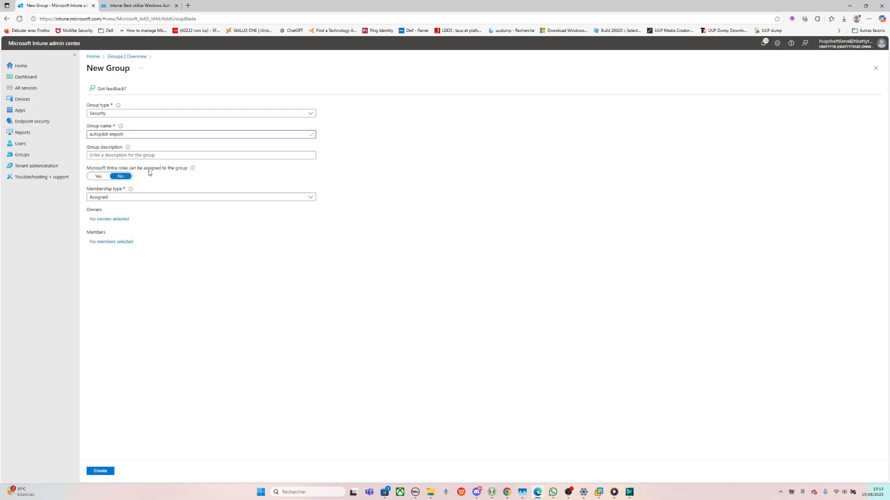
# Set the group's membership type to Dynamic Device and open its dynamic membership query.
pyautogui.click(151, 199)
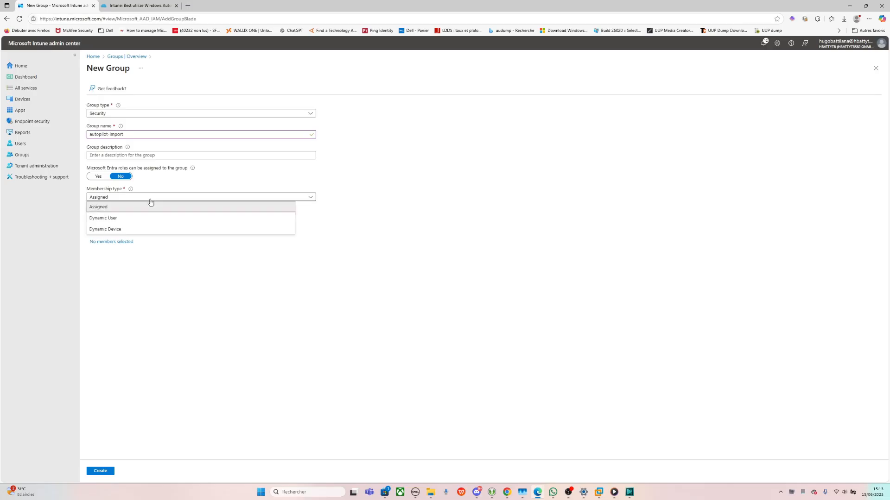
pyautogui.click(158, 229)
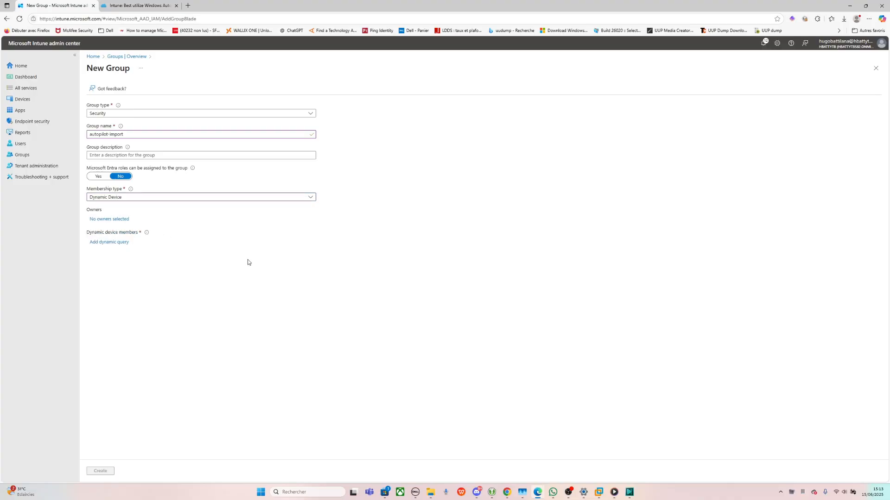
pyautogui.doubleClick(111, 246)
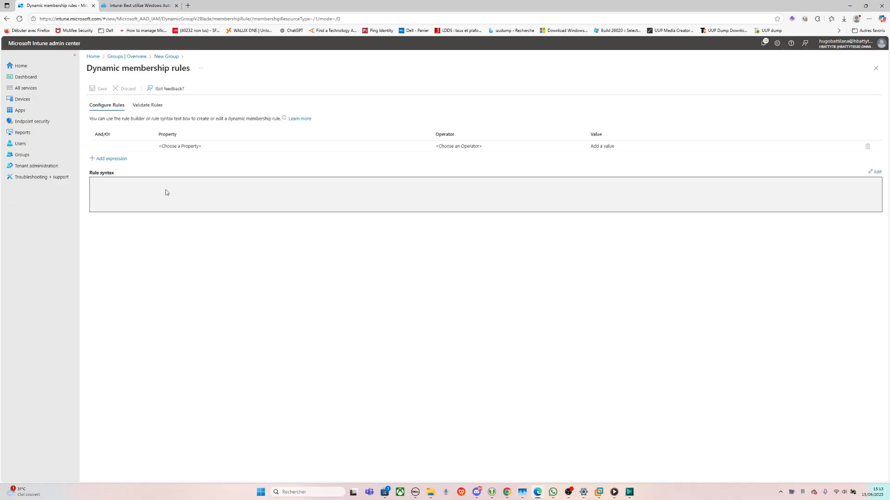
# Copy the query (device.devicePhysicalIds -any _ -eq "[OrderID]:Professor") from the group tag article and return to the membership rules.
pyautogui.click(139, 5)
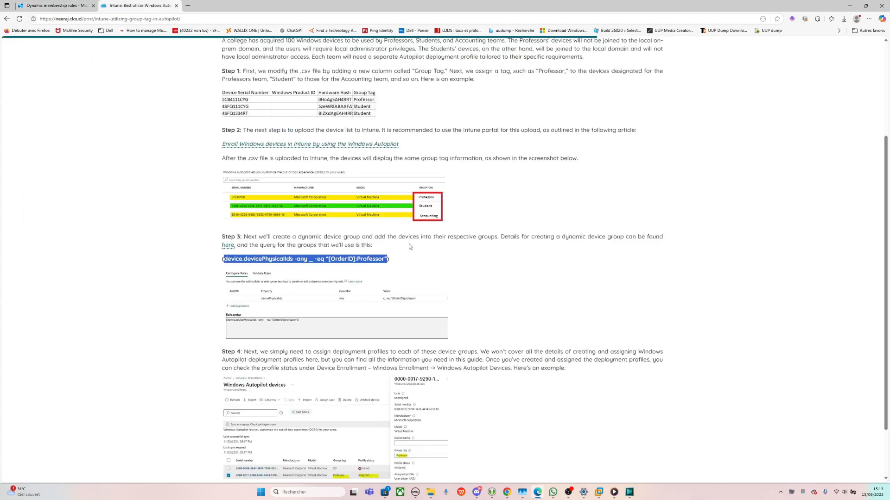
pyautogui.rightClick(373, 262)
pyautogui.click(379, 265)
pyautogui.click(274, 267)
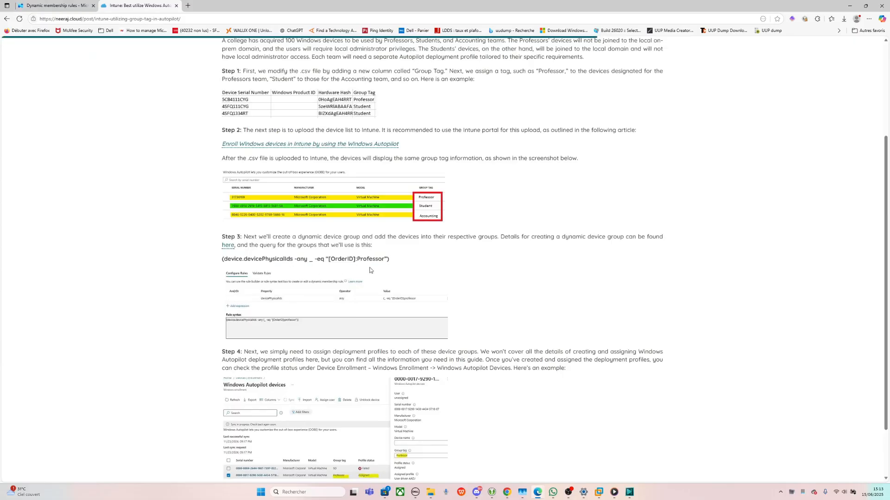
pyautogui.moveTo(396, 261); pyautogui.dragTo(218, 258)
pyautogui.hotkey('ctrl', 'c')
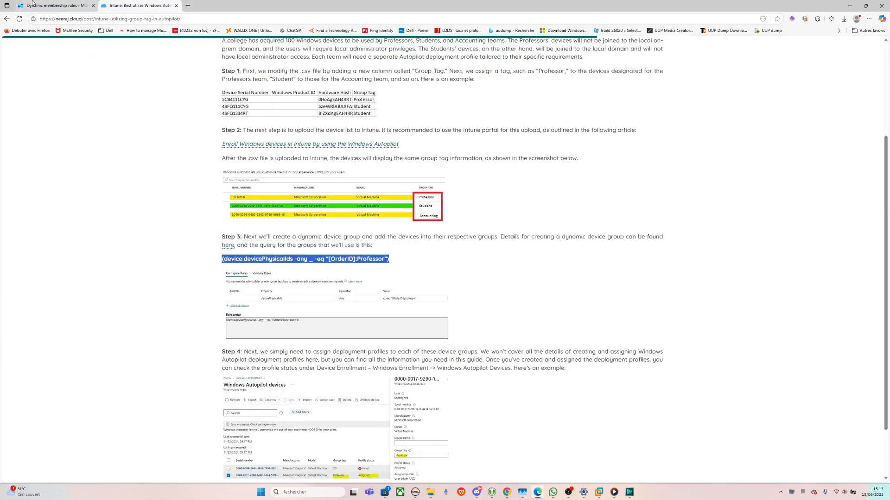
pyautogui.click(53, 6)
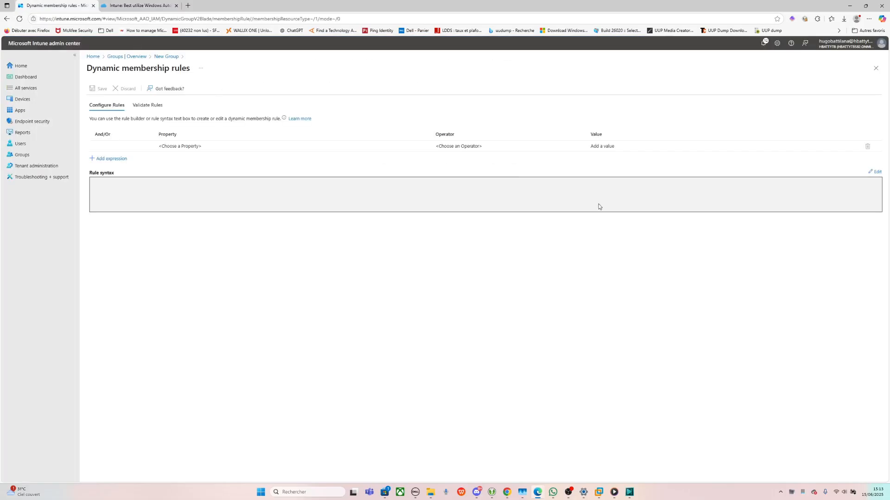
pyautogui.click(209, 146)
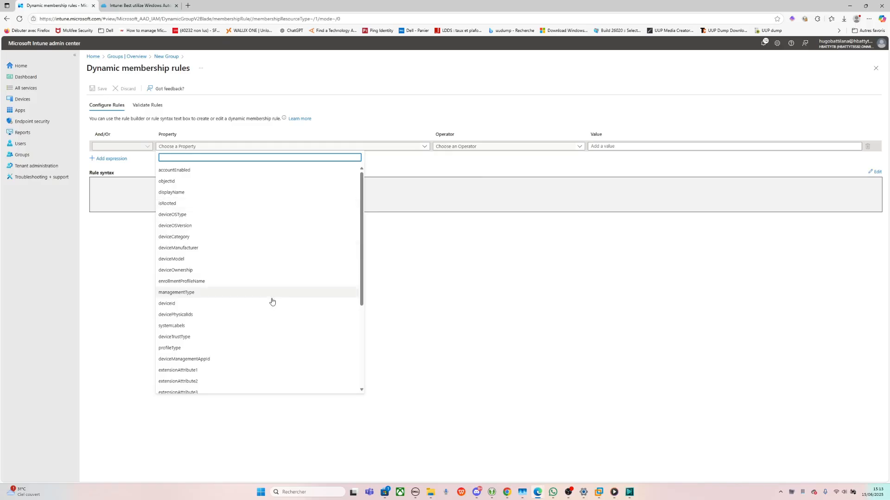
pyautogui.scroll(-3, 272, 305)
pyautogui.click(414, 286)
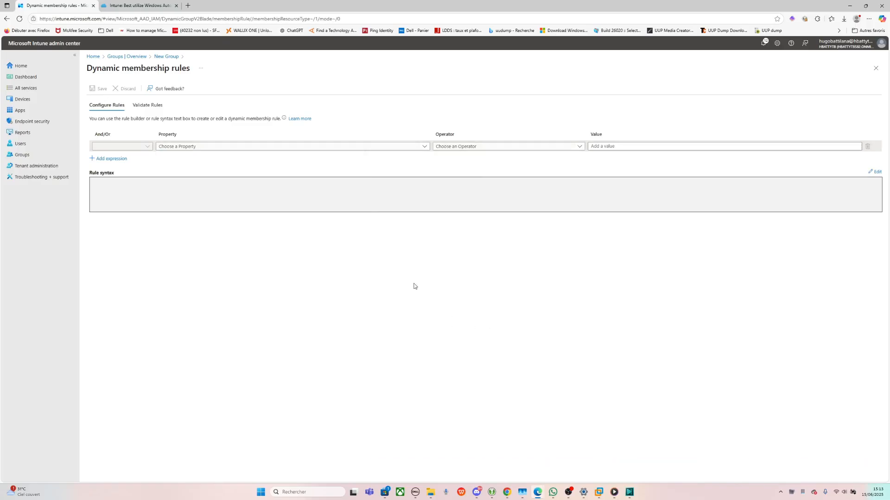
# Paste the copied query as the rule syntax, replace Professor with autopilot, and accept the rule.
pyautogui.click(875, 172)
pyautogui.click(660, 127)
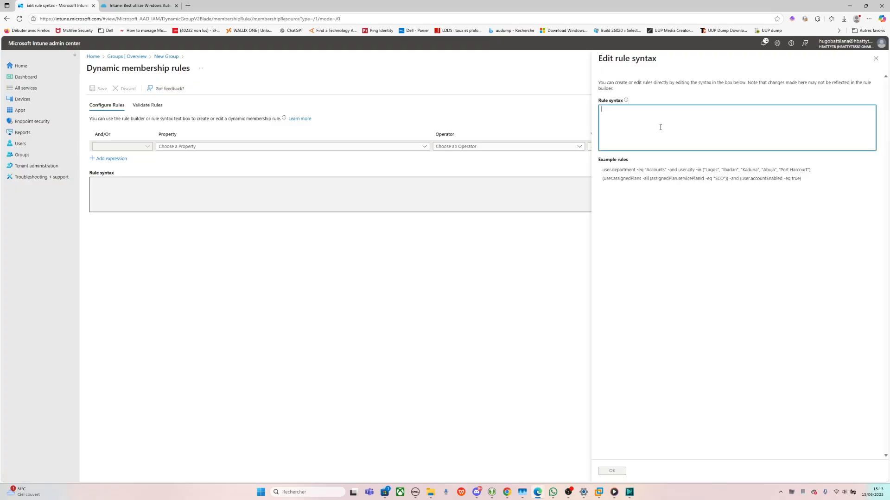
pyautogui.hotkey('ctrl', 'v')
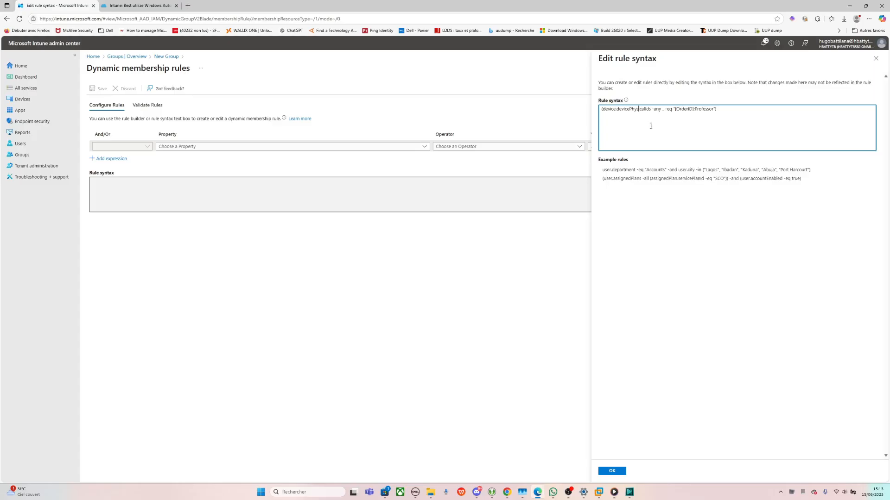
pyautogui.doubleClick(709, 109)
pyautogui.write('autopilot')
pyautogui.click(619, 471)
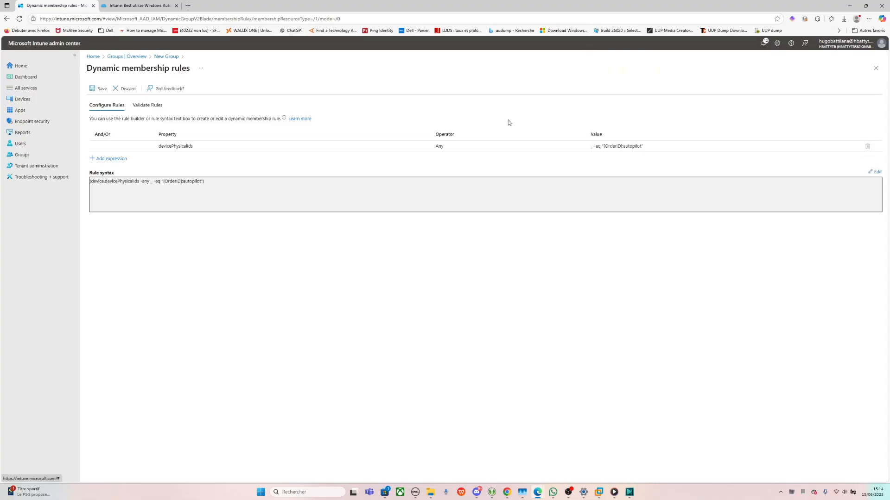
# Replace the rule's opening quotation mark with a straight quote, save the rule, and try to create the group.
pyautogui.click(875, 172)
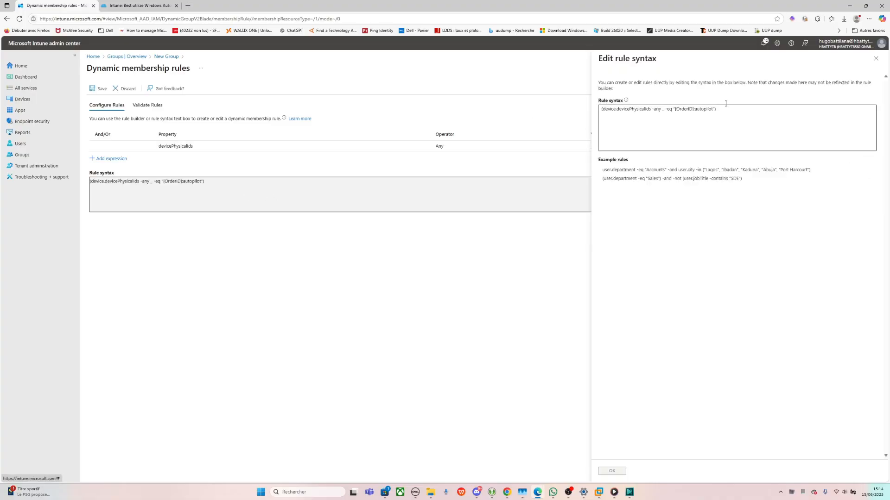
pyautogui.click(675, 110)
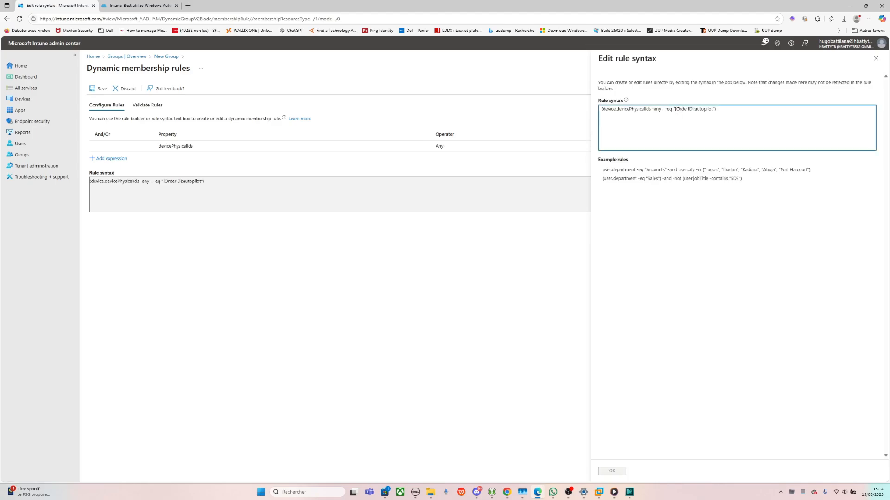
pyautogui.write('"')
pyautogui.click(612, 471)
pyautogui.click(92, 89)
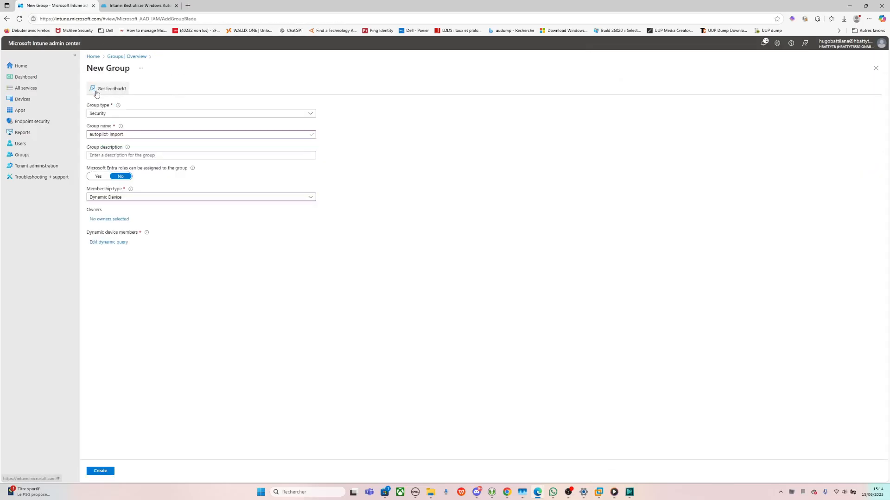
pyautogui.click(100, 471)
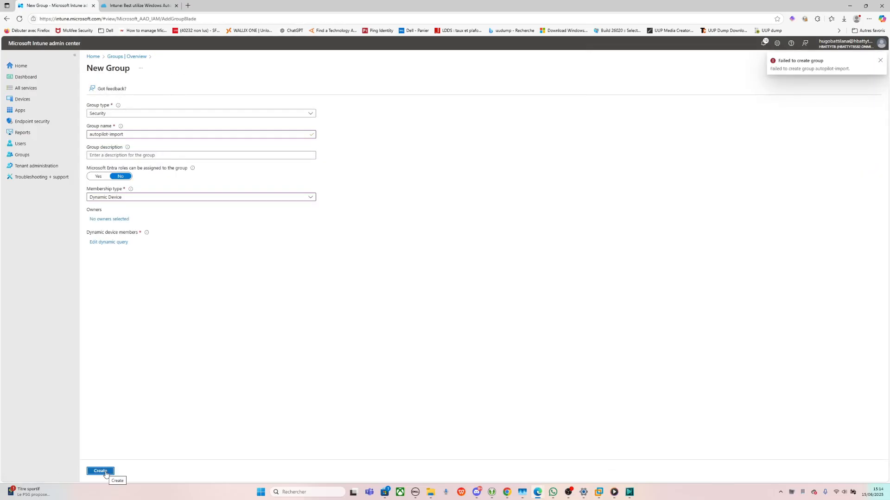
# Replace the rule's closing quotation mark with a straight quote, save the rule, and create the autopilot-import group.
pyautogui.click(109, 242)
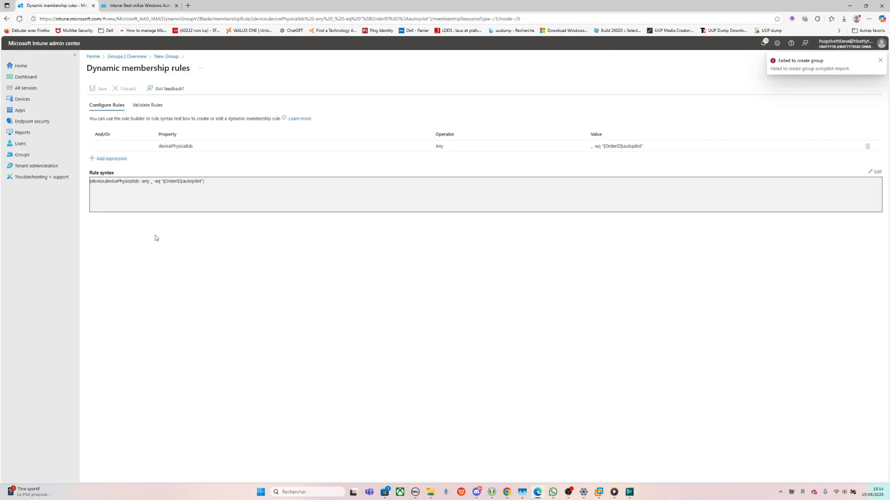
pyautogui.click(874, 171)
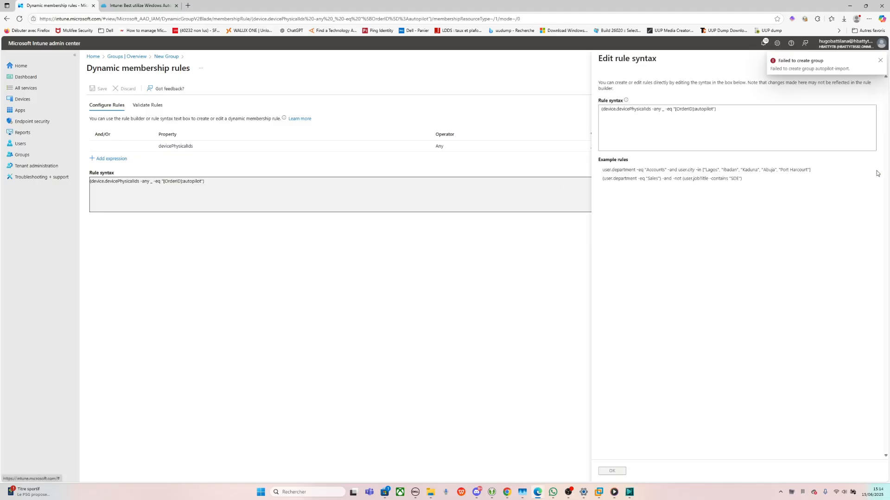
pyautogui.click(714, 109)
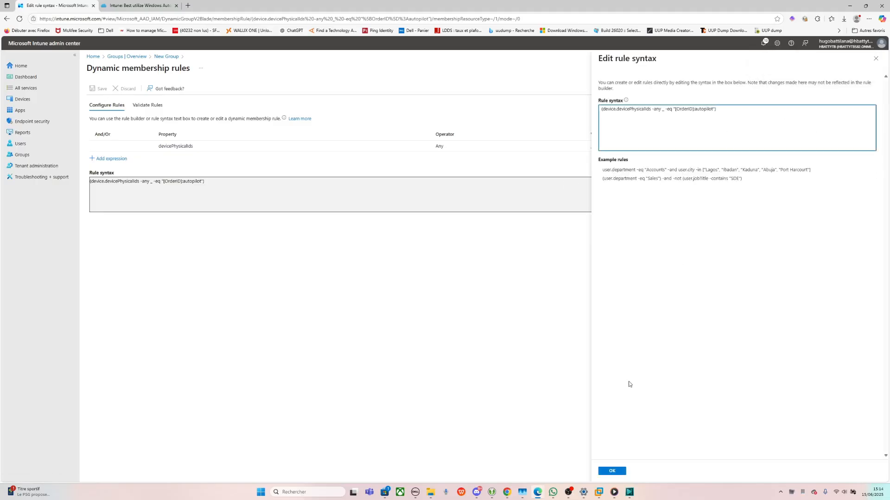
pyautogui.click(616, 470)
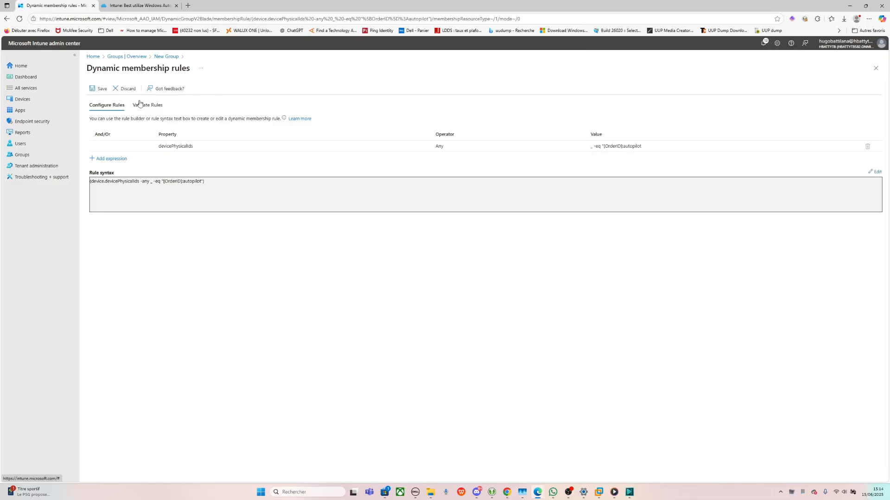
pyautogui.click(101, 90)
pyautogui.click(111, 473)
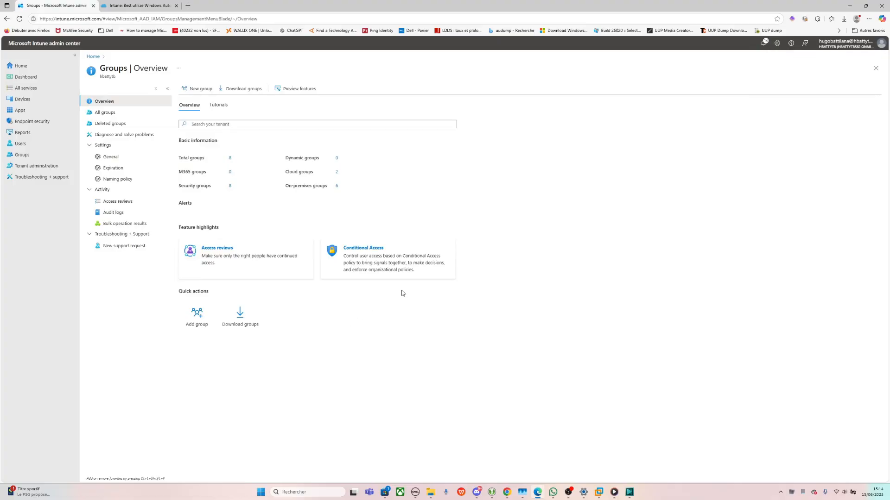
# Switch to VMware Workstation and open the desktop of the running pxe virtual machine.
pyautogui.click(599, 492)
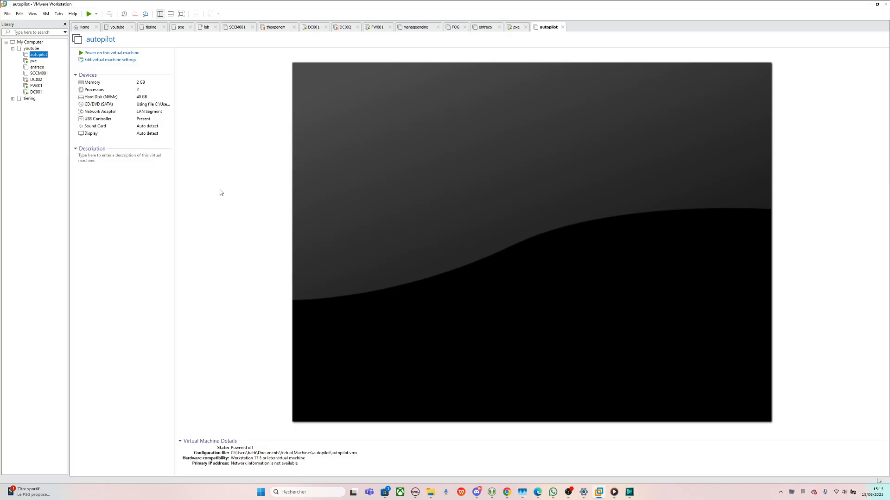
pyautogui.click(33, 60)
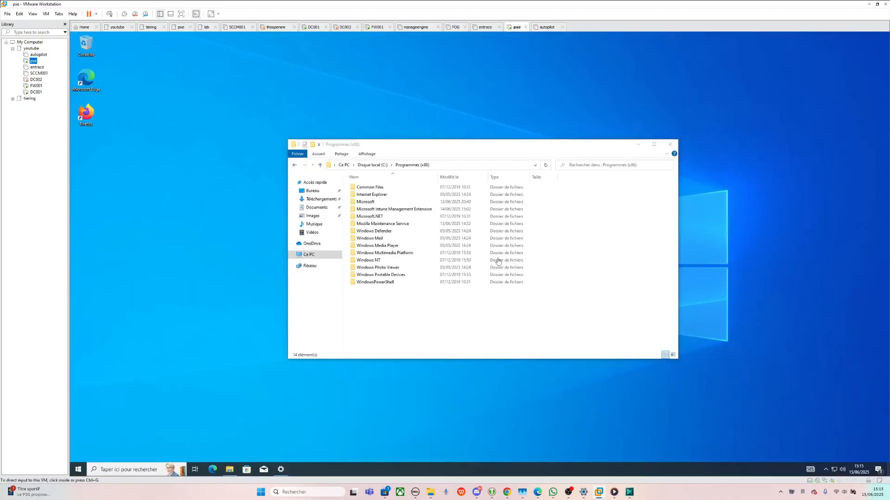
pyautogui.click(501, 296)
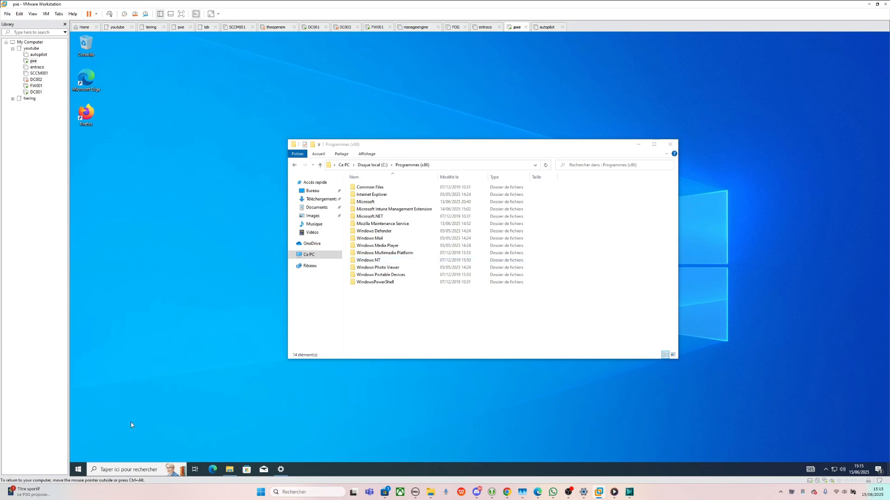
pyautogui.click(460, 303)
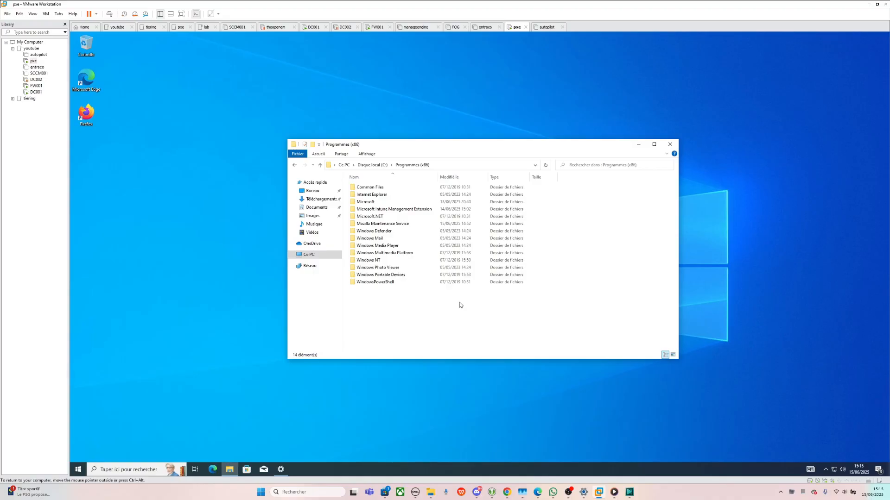
pyautogui.click(123, 470)
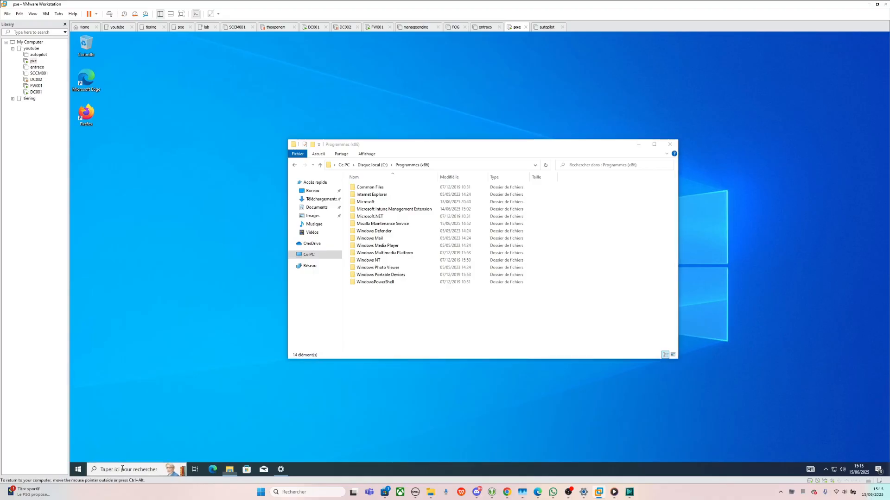
pyautogui.write('cmd')
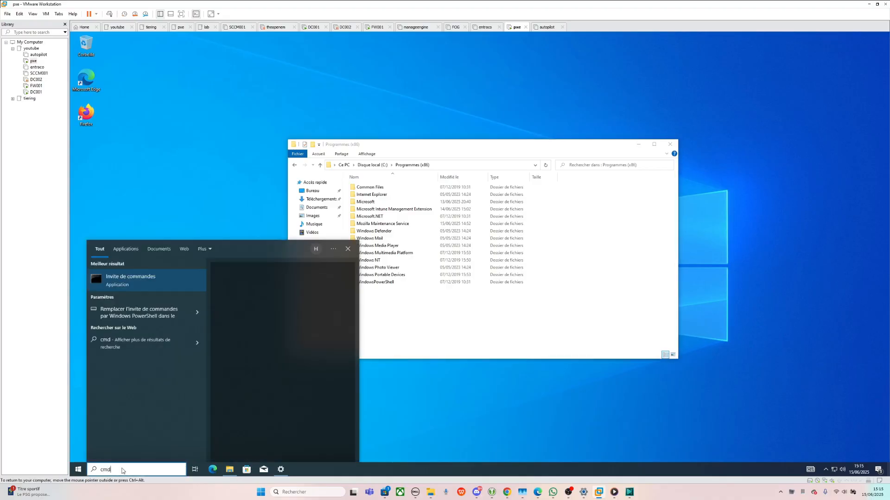
pyautogui.press('Return')
pyautogui.write('pow')
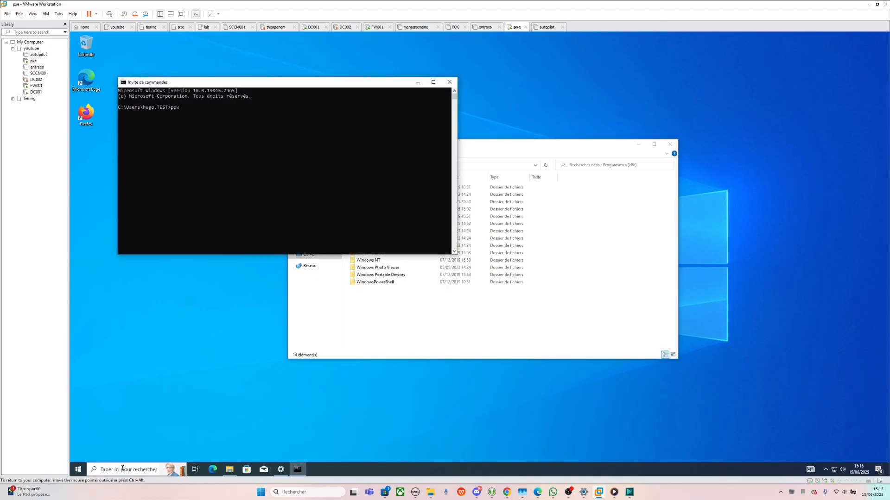
pyautogui.write('ershell.exe')
pyautogui.press('Return')
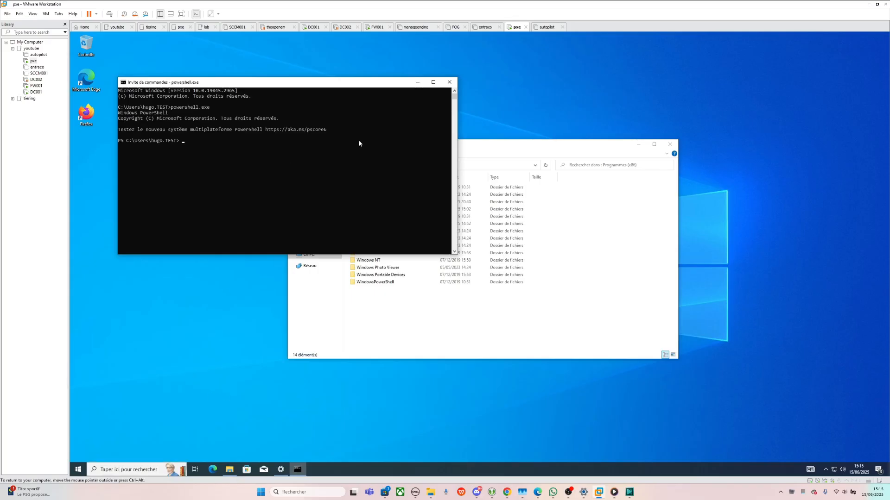
pyautogui.click(449, 82)
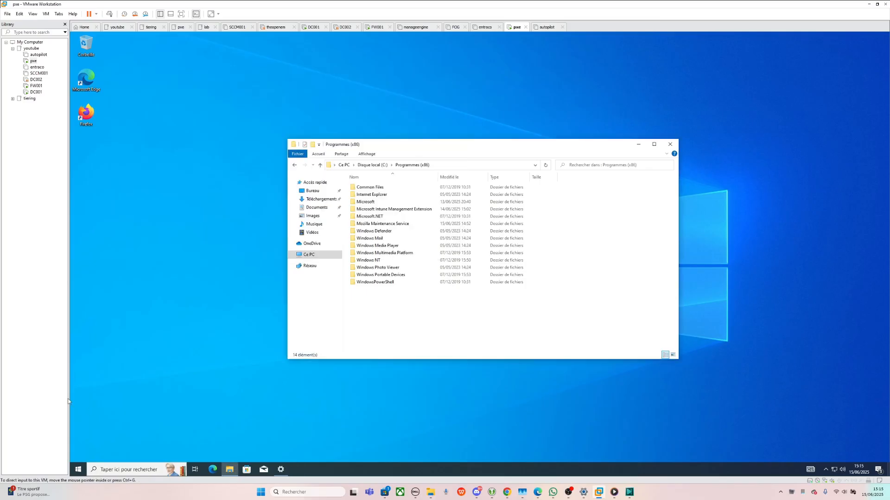
# Search for cmd in the virtual machine and launch the Command Prompt with administrator rights.
pyautogui.click(88, 469)
pyautogui.write('cmd')
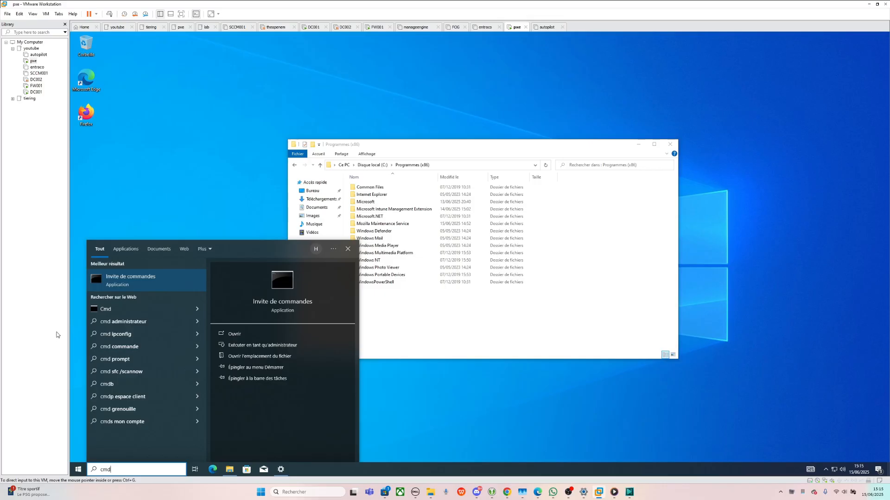
pyautogui.rightClick(145, 283)
pyautogui.click(169, 288)
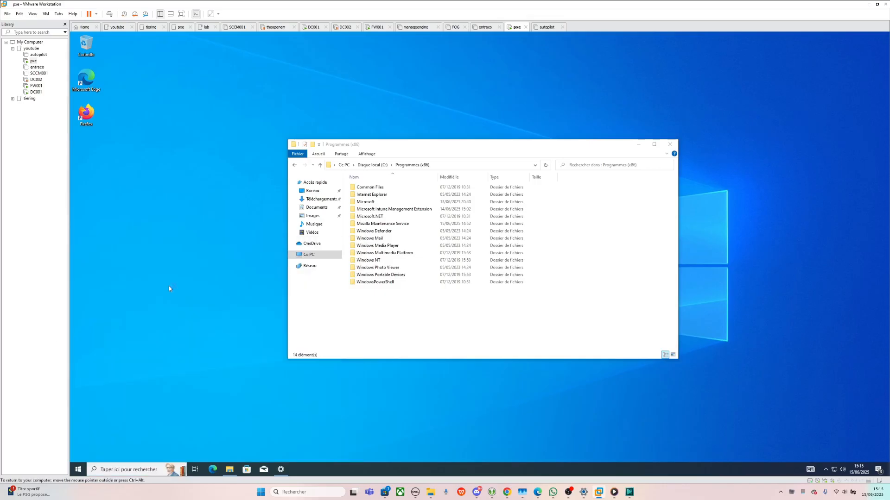
# Authorize the elevation with the user name administrator and the administrator account password.
pyautogui.press('Tab')
pyautogui.write('••••••••••••')
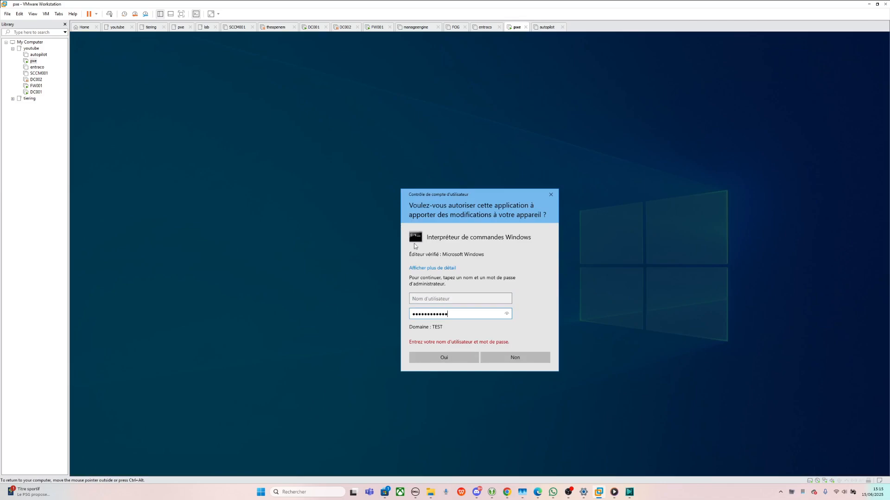
pyautogui.click(440, 298)
pyautogui.write('administrator')
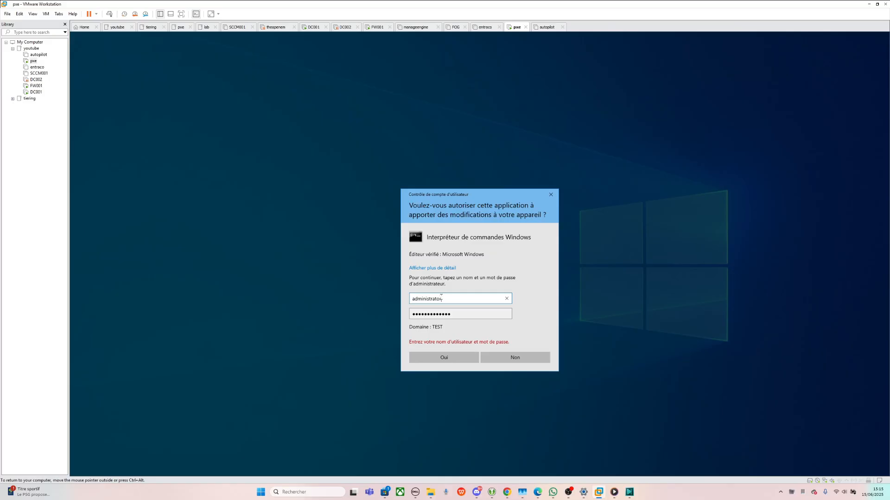
pyautogui.press('Tab')
pyautogui.write('•••••••')
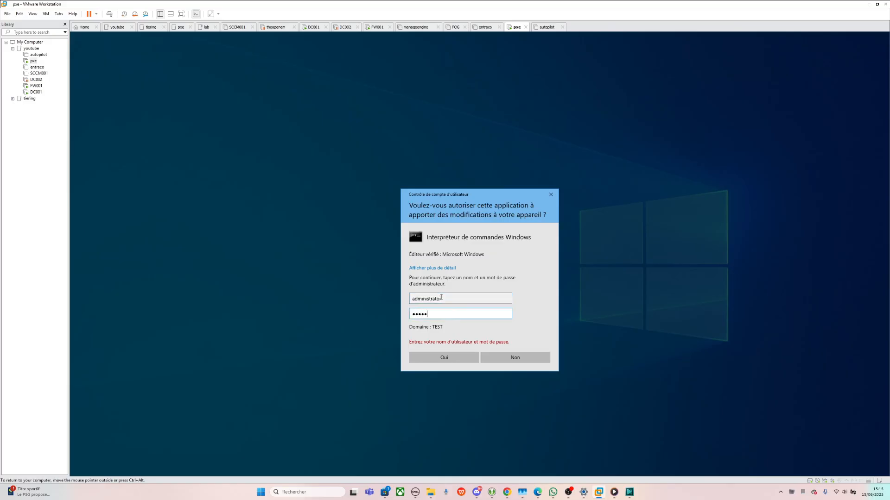
pyautogui.press('Return')
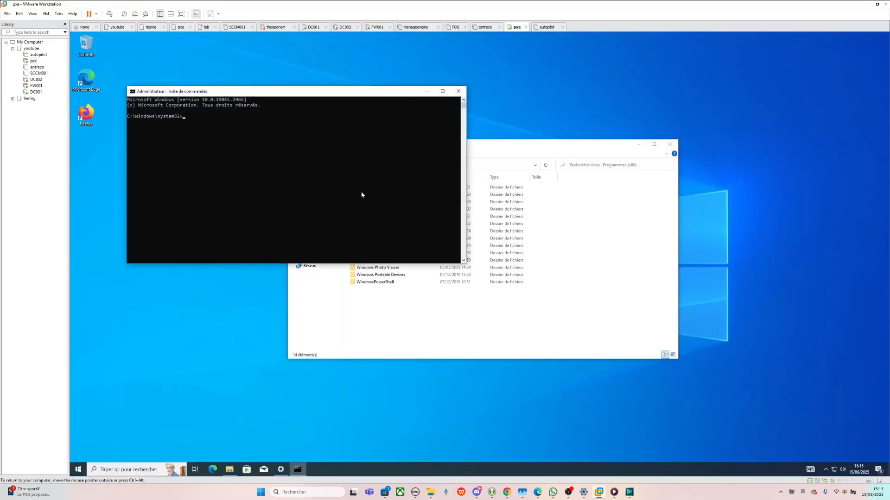
# Start powershell.exe in the elevated Command Prompt.
pyautogui.click(325, 167)
pyautogui.write('powershell.exe')
pyautogui.press('Return')
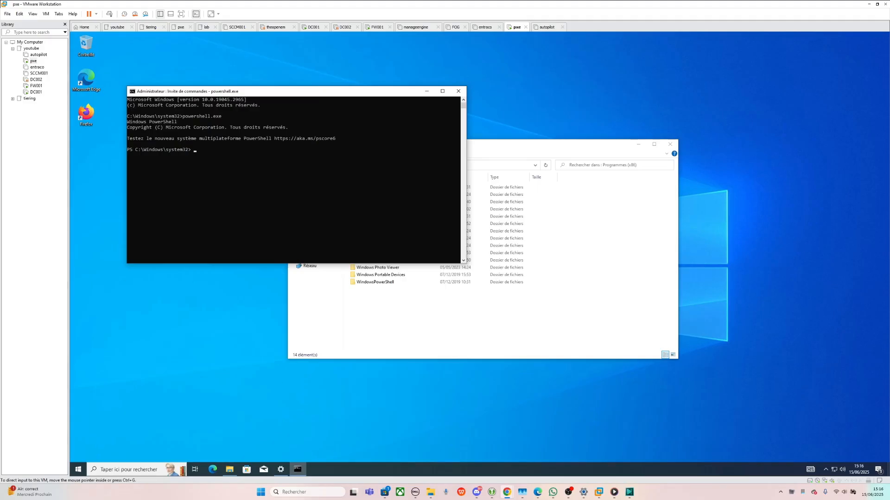
# Run install-script -name get-windowsautopilotinfo in the elevated PowerShell session.
pyautogui.click(328, 144)
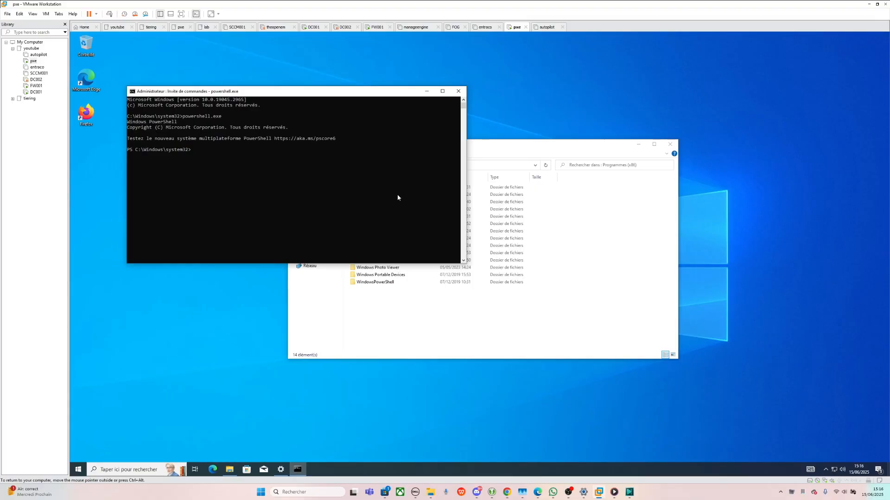
pyautogui.write('install-i')
pyautogui.write('cripy')
pyautogui.press('BackSpace')
pyautogui.write('t -name get-windowsautopilotinfo')
pyautogui.press('Return')
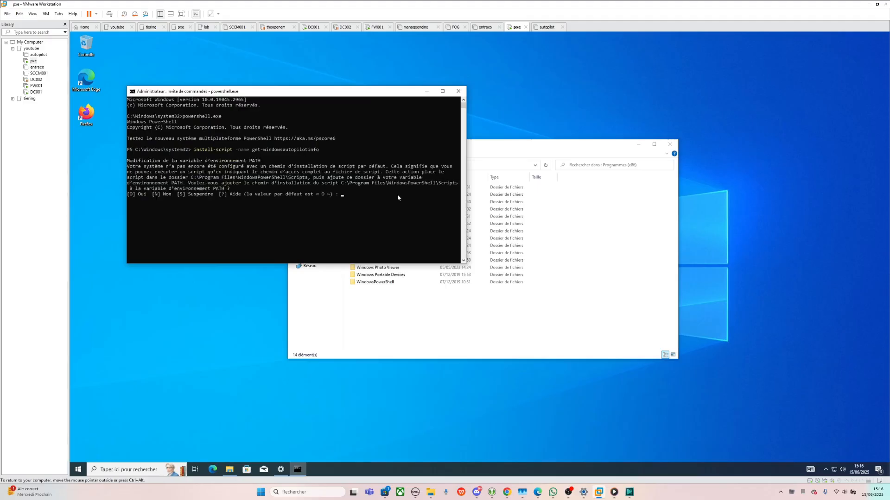
# Answer O to add the script installation path to the PATH environment variable.
pyautogui.click(346, 190)
pyautogui.write('O')
pyautogui.click(347, 191)
pyautogui.hotkey('ctrl', 'alt')
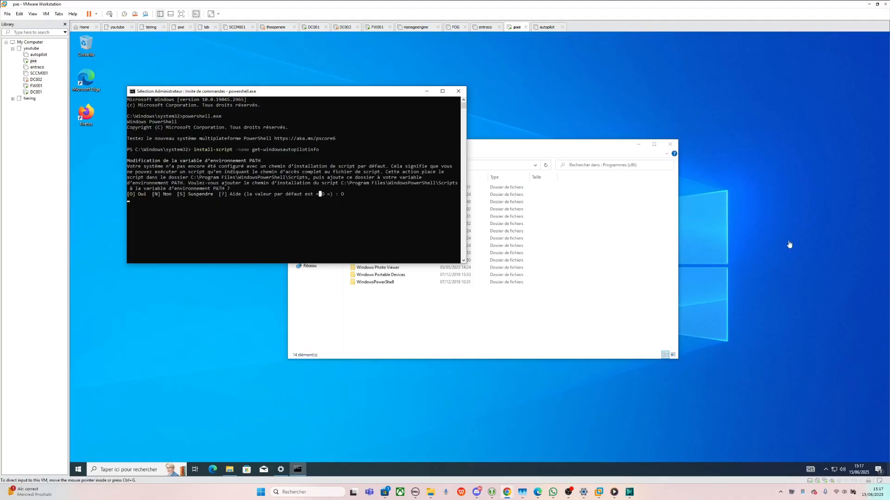
pyautogui.click(364, 215)
pyautogui.press('Return')
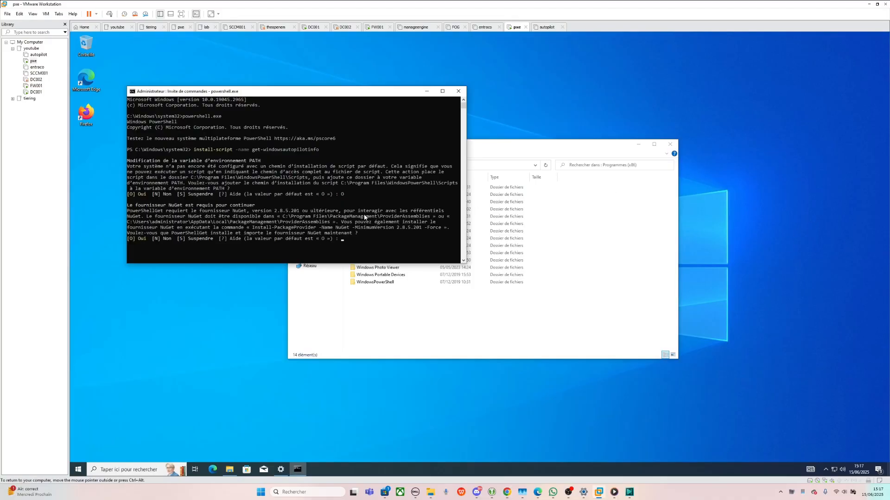
# Answer O to install the NuGet provider and T to allow all scripts from the untrusted PSGallery repository.
pyautogui.write('O')
pyautogui.click(340, 216)
pyautogui.press('Escape')
pyautogui.write('T')
pyautogui.press('Return')
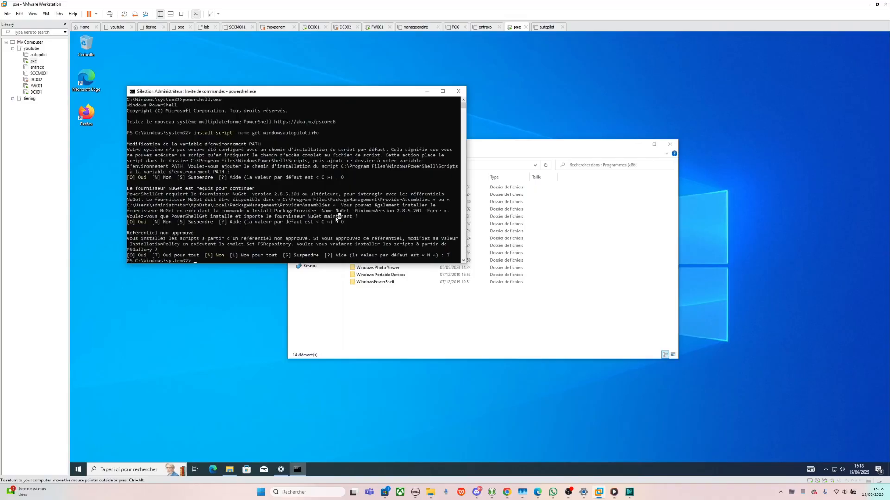
# Create the folder C:\hwid with new-item -type directory -path "C:\hwid".
pyautogui.write('new-item -type directory -p')
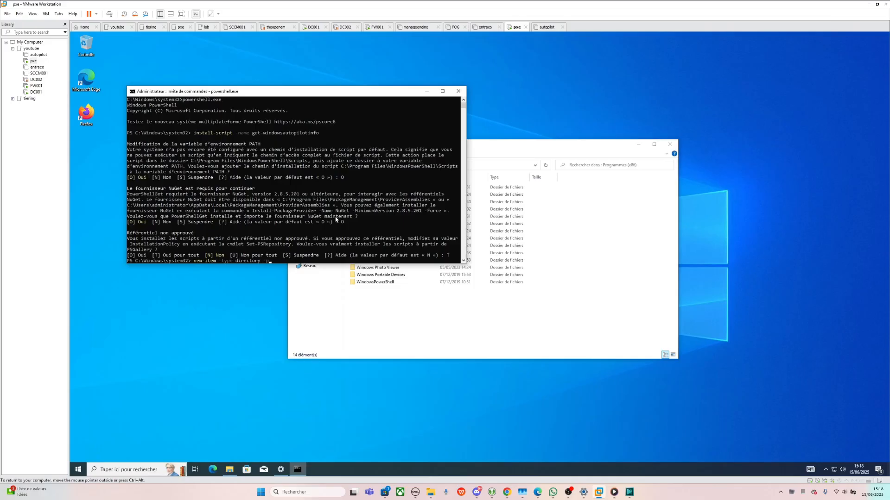
pyautogui.write('ath "C:\\hwid')
pyautogui.press('Return')
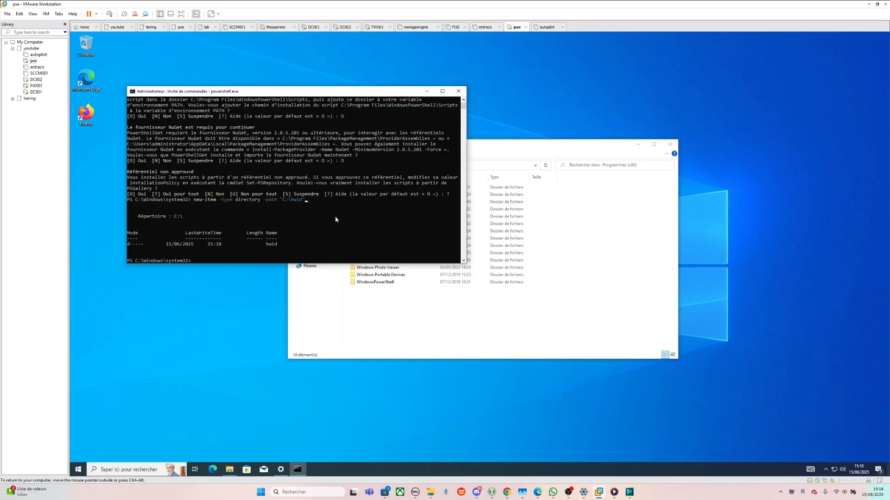
# Change the working directory with set-location -path "C:\hwid".
pyautogui.write('set-location -path "C:\\hwid"')
pyautogui.press('Return')
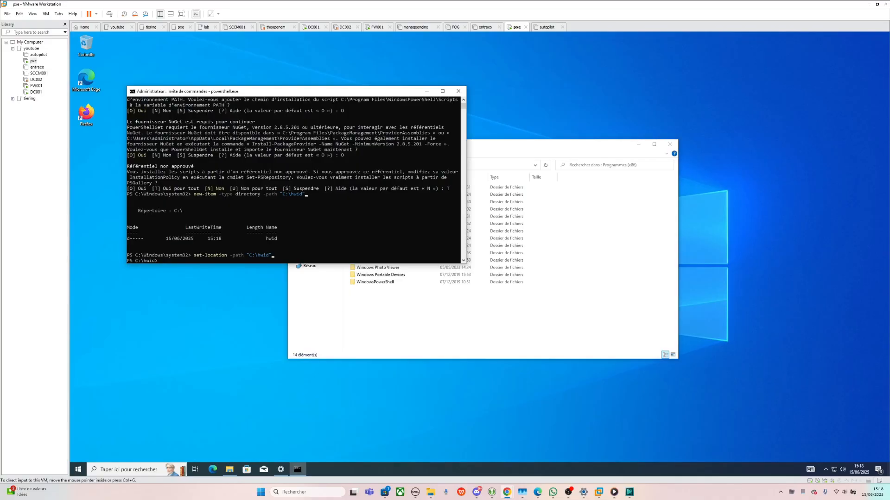
# Paste and run the commands adding C:\Program Files\WindowsPowerShell\Scripts to $env:Path and setting the Process-scope execution policy to RemoteSigned.
pyautogui.click(234, 231)
pyautogui.write('$env:Path += ";C:\\Program Files\\WindowsPowerShell\\Scripts" Set-ExecutionPolicy -Scope Process -ExecutionPolicy RemoteSigned')
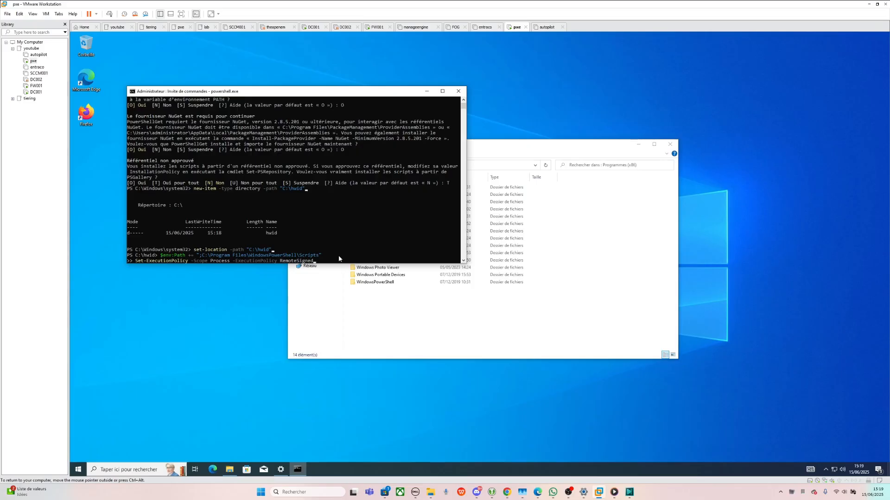
pyautogui.press('Return')
pyautogui.press('Return')
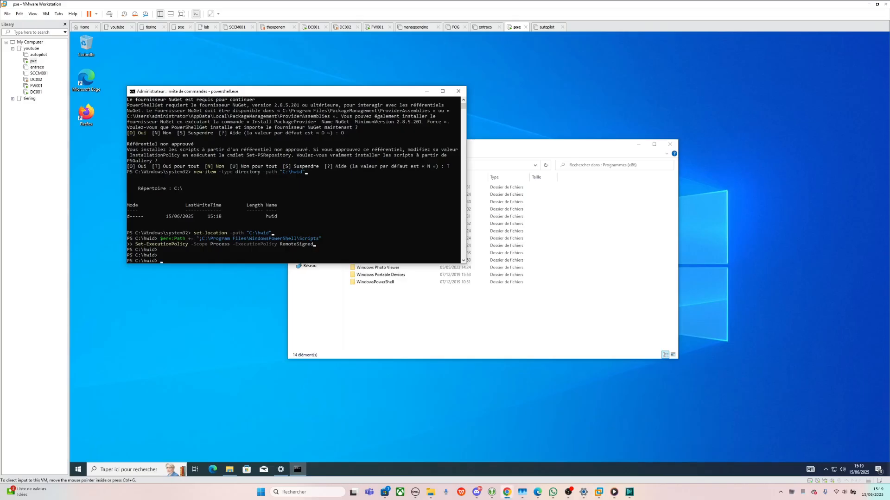
# Paste and run Get-WindowsAutopilotInfo -OutputFile AutopilotHWID.csv to export the device's hardware hash.
pyautogui.click(212, 242)
pyautogui.write('Get-WindowsAutopilotInfo -OutputFile AutopilotHWID.csv')
pyautogui.press('Return')
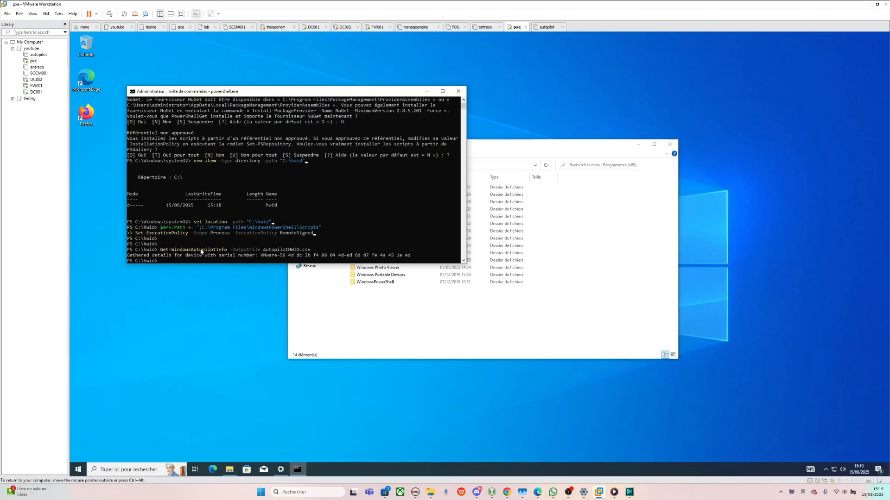
pyautogui.moveTo(264, 254); pyautogui.dragTo(328, 261)
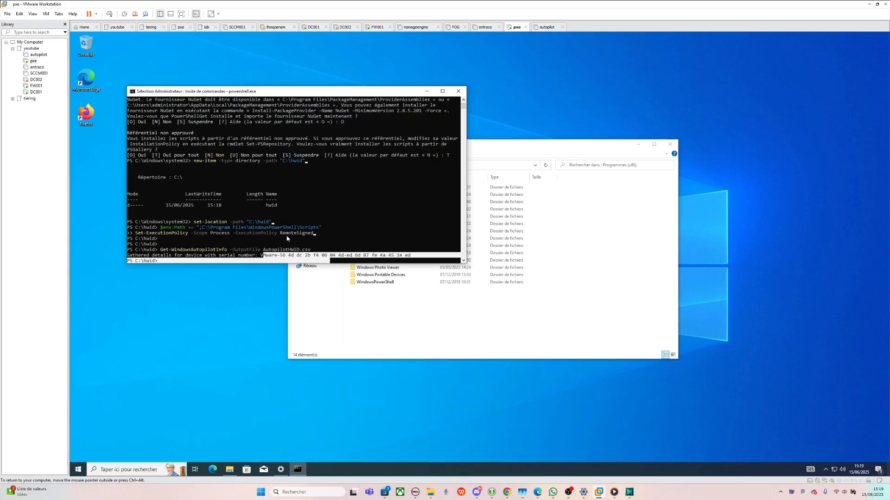
pyautogui.click(287, 239)
# Display the exported file with get-content -path .\AutopilotHWID.csv.
pyautogui.write('get')
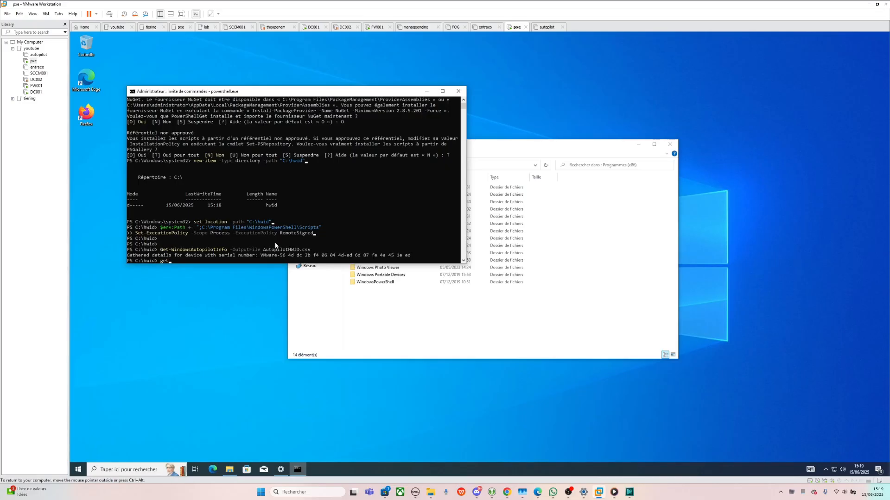
pyautogui.write('-content -path a')
pyautogui.press('Tab')
pyautogui.press('Return')
# Examine the device serial number and the full hardware hash in the AutopilotHWID.csv output.
pyautogui.scroll(7, 275, 245)
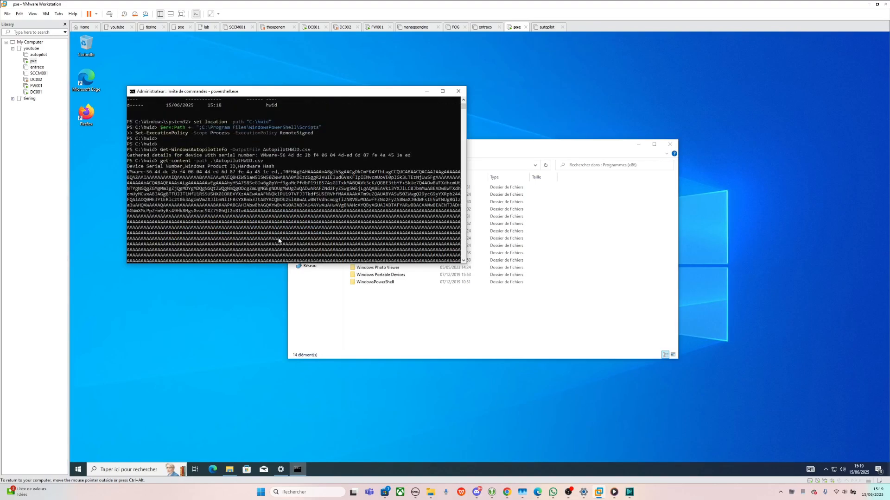
pyautogui.moveTo(139, 173); pyautogui.dragTo(167, 177)
pyautogui.scroll(-2, 225, 194)
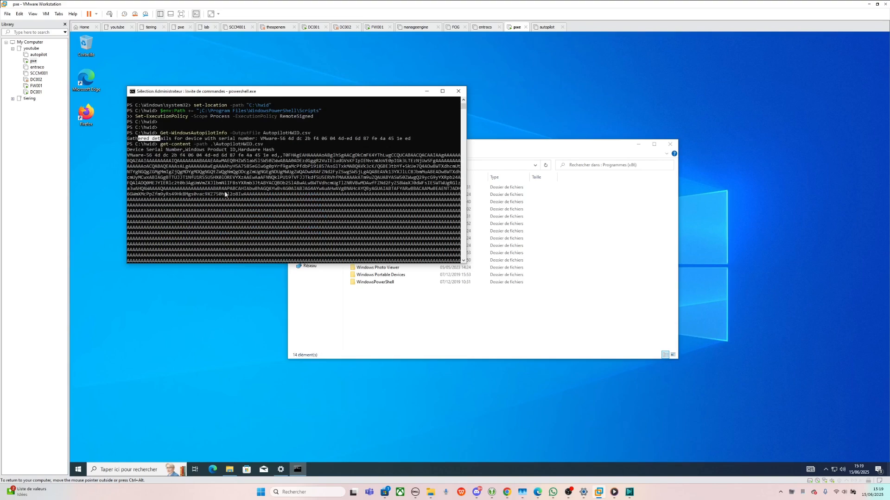
pyautogui.moveTo(301, 160); pyautogui.dragTo(442, 233)
pyautogui.scroll(-9, 321, 225)
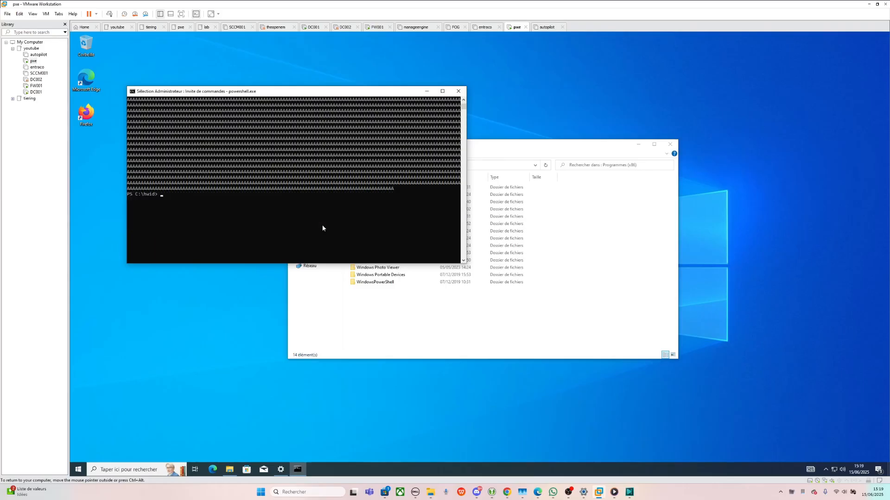
pyautogui.scroll(4, 323, 226)
pyautogui.scroll(3, 323, 226)
pyautogui.click(325, 205)
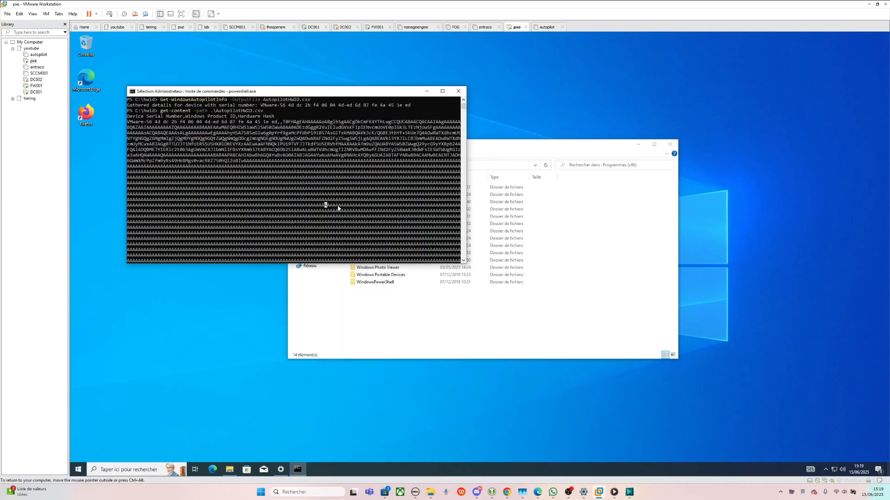
pyautogui.scroll(-6, 338, 203)
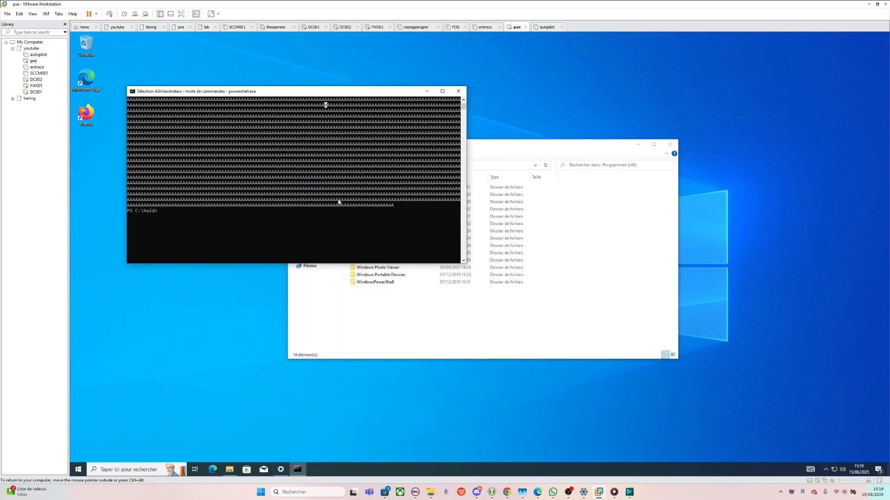
pyautogui.click(338, 200)
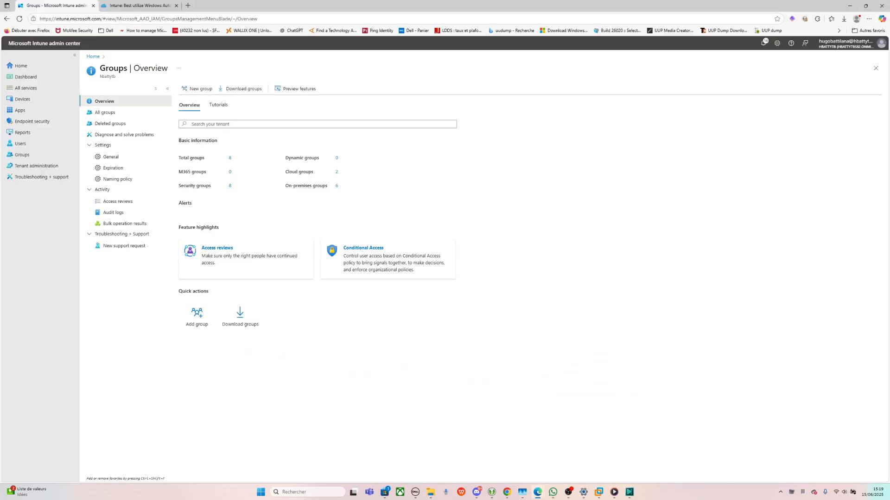
pyautogui.click(28, 101)
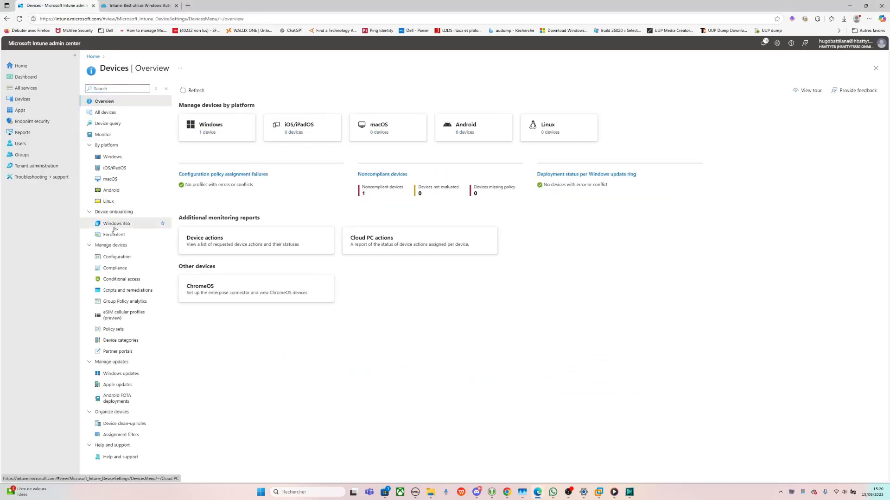
pyautogui.click(114, 234)
pyautogui.click(209, 375)
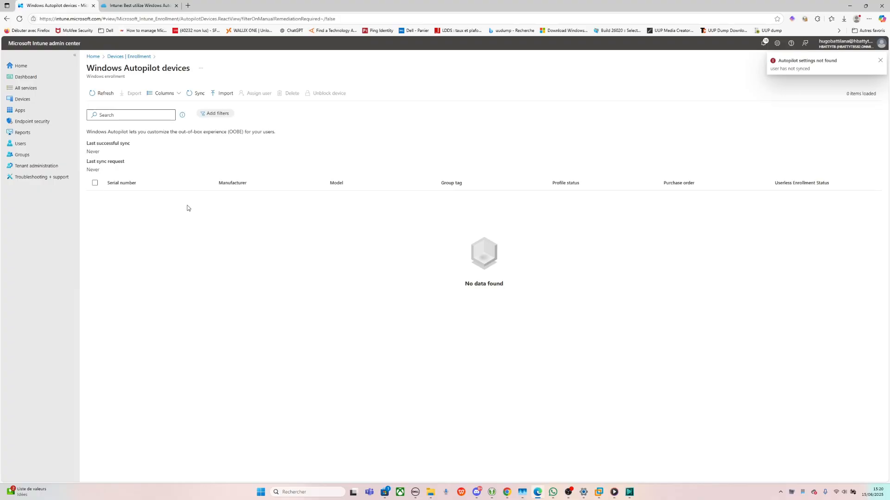
pyautogui.click(224, 93)
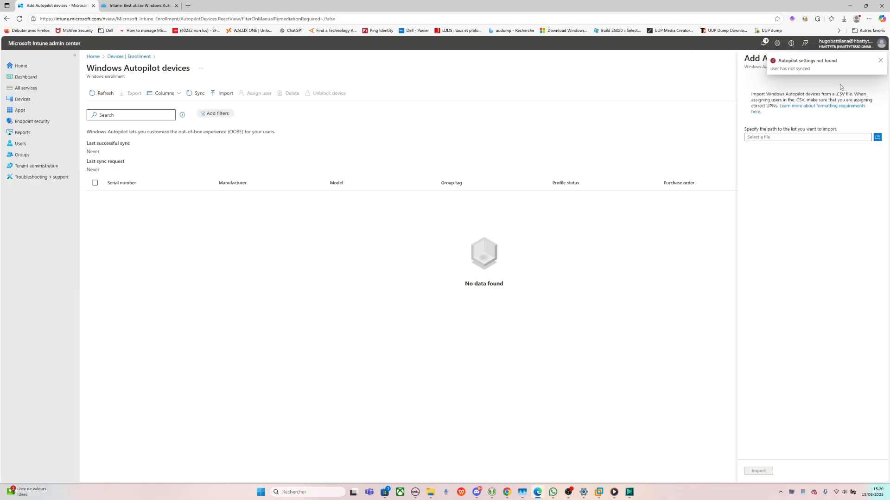
pyautogui.click(881, 60)
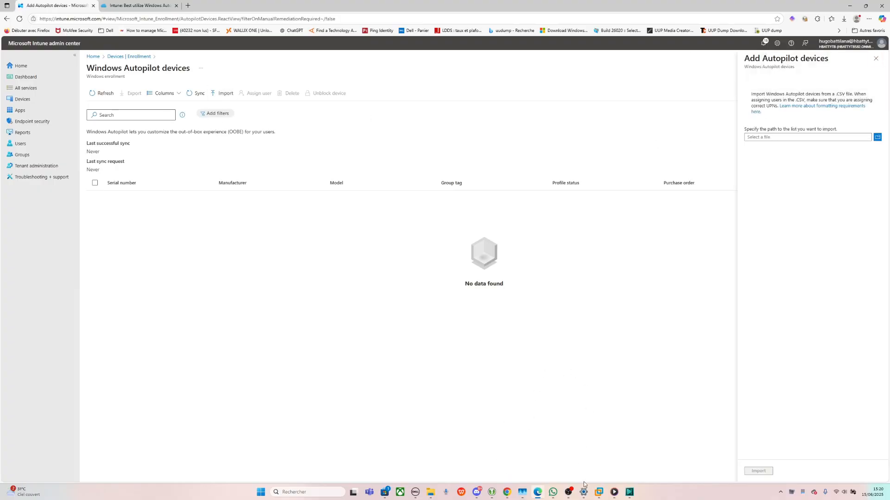
# Switch to the pxe virtual machine in VMware Workstation and run Get-WindowsAutopilotInfo -Online -grouptag "Autopilot" in PowerShell.
pyautogui.click(599, 492)
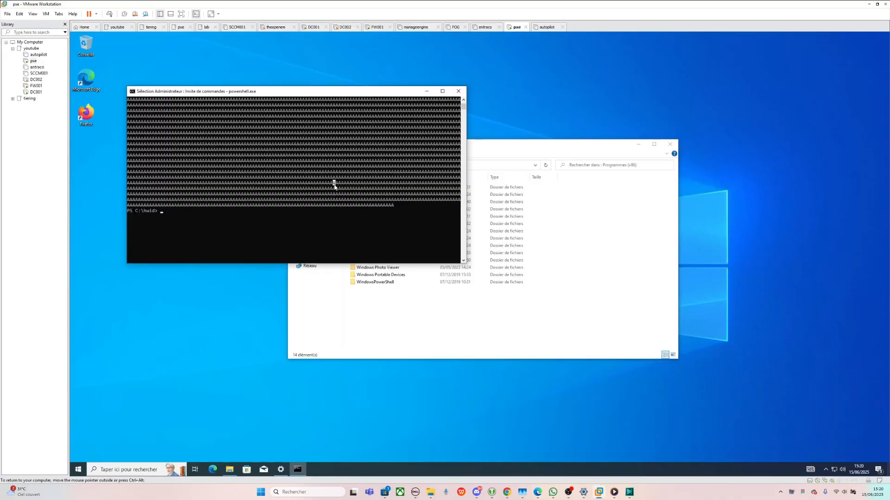
pyautogui.press('Up')
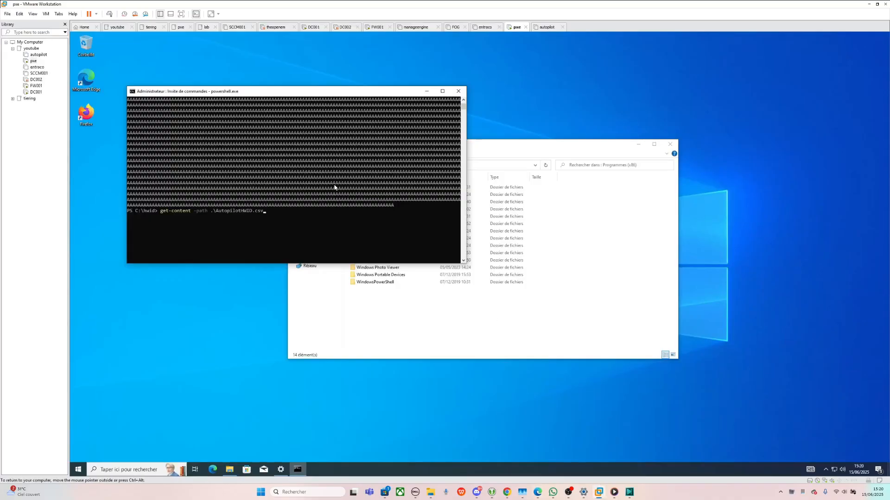
pyautogui.press('BackSpace')
pyautogui.press('BackSpace')
pyautogui.press('BackSpace')
pyautogui.press('BackSpace')
pyautogui.press('BackSpace')
pyautogui.press('BackSpace')
pyautogui.press('BackSpace')
pyautogui.press('BackSpace')
pyautogui.press('BackSpace')
pyautogui.press('BackSpace')
pyautogui.press('BackSpace')
pyautogui.press('BackSpace')
pyautogui.press('BackSpace')
pyautogui.press('BackSpace')
pyautogui.press('BackSpace')
pyautogui.press('BackSpace')
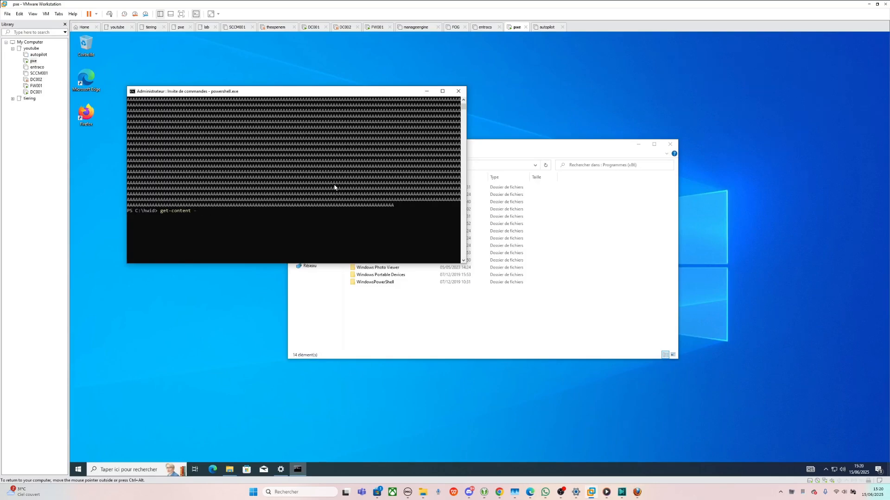
pyautogui.press('Up')
pyautogui.press('Up')
pyautogui.press('BackSpace')
pyautogui.press('BackSpace')
pyautogui.press('BackSpace')
pyautogui.press('BackSpace')
pyautogui.press('BackSpace')
pyautogui.press('BackSpace')
pyautogui.press('BackSpace')
pyautogui.press('BackSpace')
pyautogui.press('BackSpace')
pyautogui.press('BackSpace')
pyautogui.press('BackSpace')
pyautogui.press('BackSpace')
pyautogui.press('BackSpace')
pyautogui.press('BackSpace')
pyautogui.press('BackSpace')
pyautogui.press('BackSpace')
pyautogui.press('BackSpace')
pyautogui.press('BackSpace')
pyautogui.press('BackSpace')
pyautogui.press('BackSpace')
pyautogui.write('line -grouptag "Autopilo')
pyautogui.press('Return')
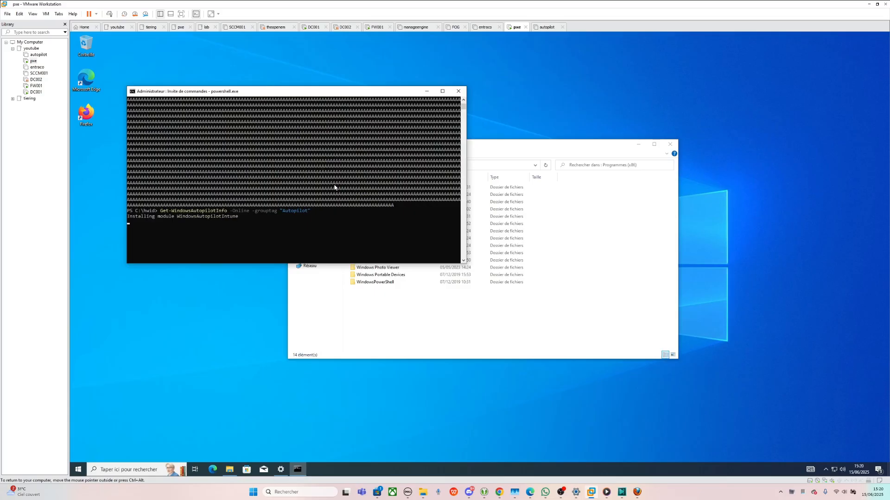
pyautogui.moveTo(240, 217); pyautogui.dragTo(211, 217)
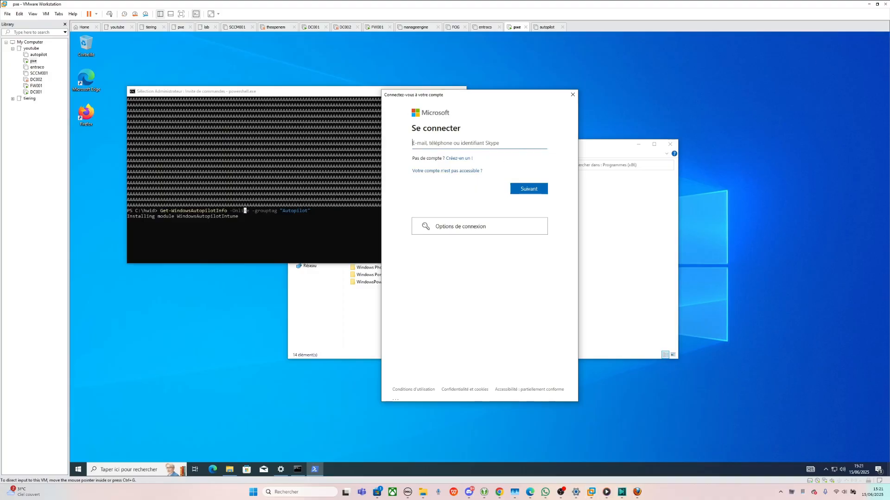
# Copy the admin account's e-mail from the browser's My Account page and submit it in the virtual machine's Microsoft sign-in window.
pyautogui.hotkey('alt', 'Tab')
pyautogui.click(835, 46)
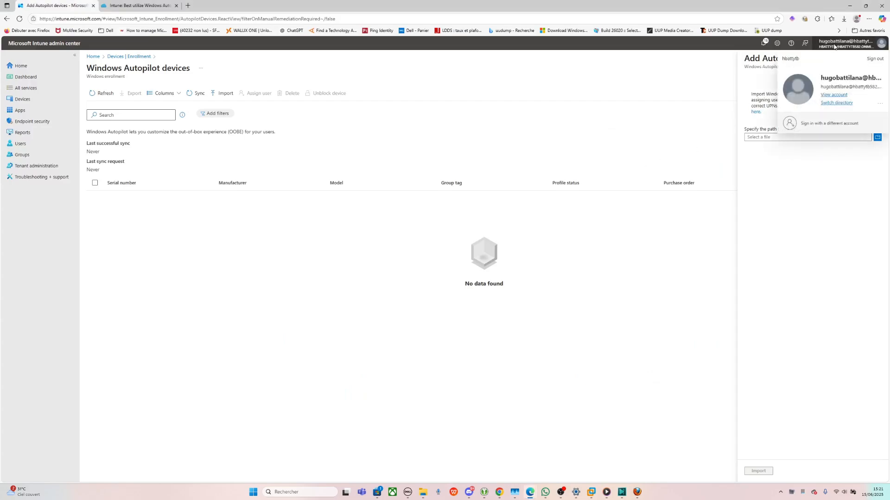
pyautogui.click(842, 95)
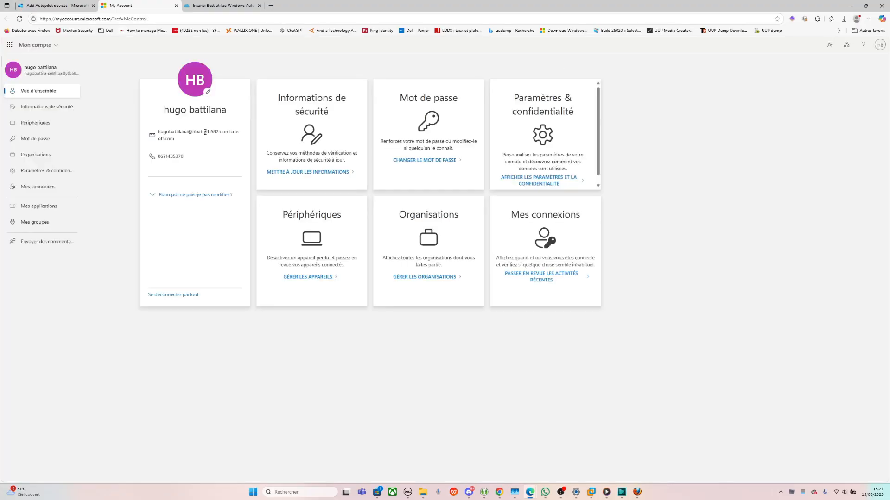
pyautogui.moveTo(181, 141); pyautogui.dragTo(158, 131)
pyautogui.hotkey('ctrl', 'c')
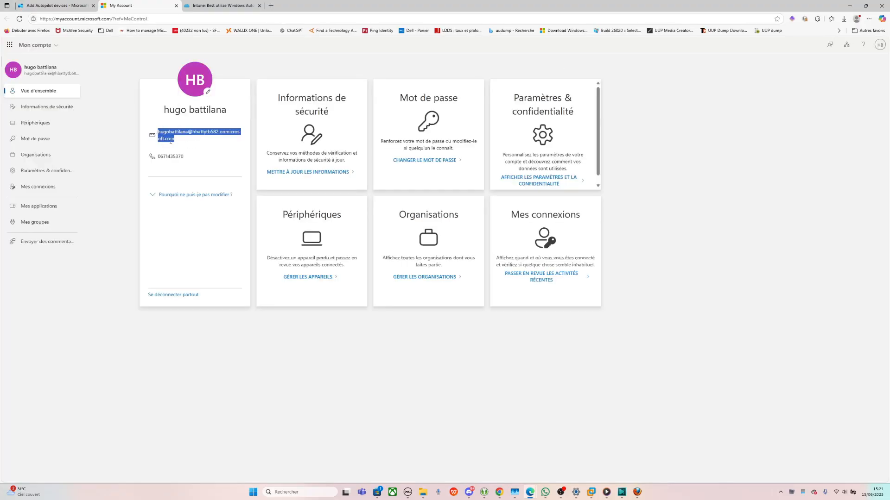
pyautogui.click(849, 6)
pyautogui.hotkey('ctrl', 'v')
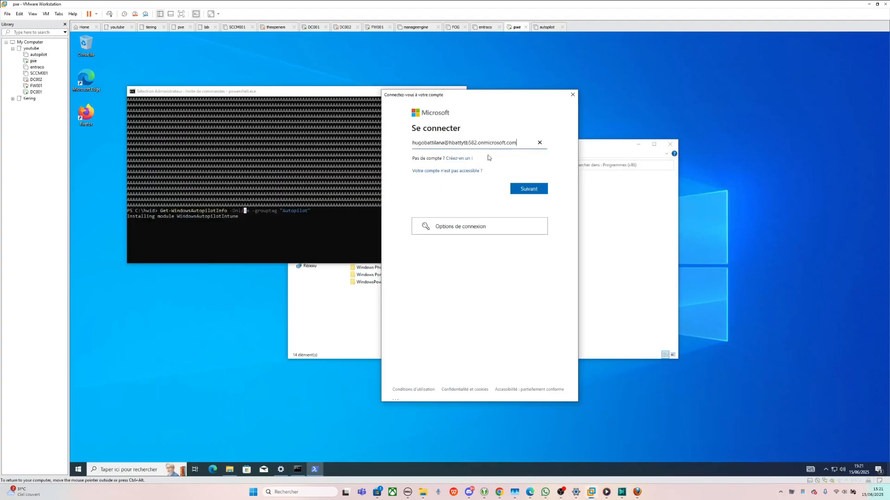
pyautogui.click(518, 187)
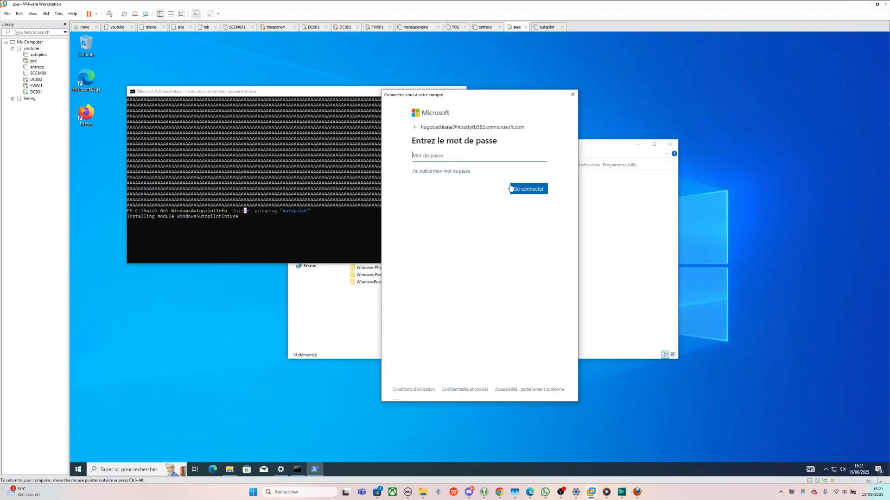
# Enter the account password and the authenticator verification code to complete the Microsoft sign-in.
pyautogui.write('••••••••••')
pyautogui.click(510, 187)
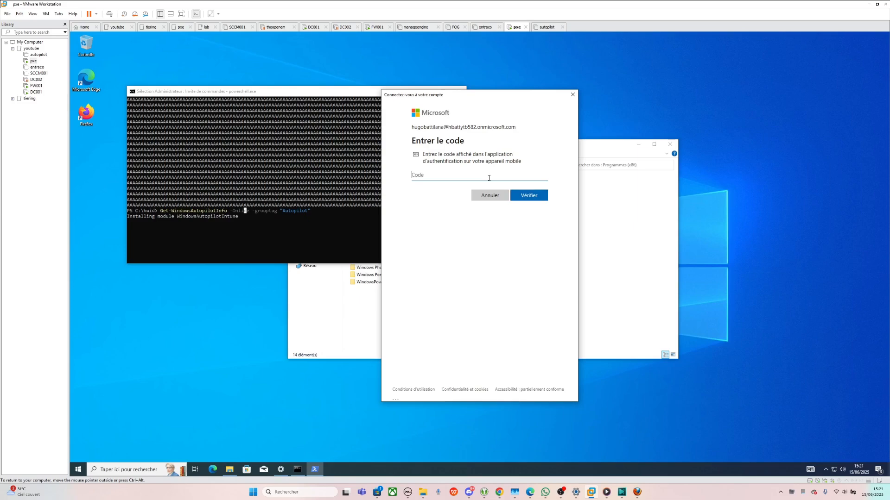
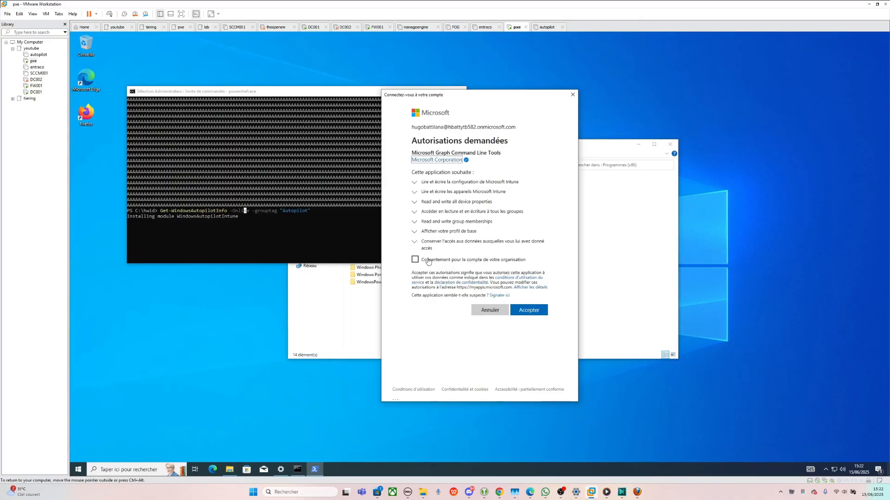
# Consent on behalf of the organization and accept the permissions requested by Microsoft Graph Command Line Tools.
pyautogui.click(427, 261)
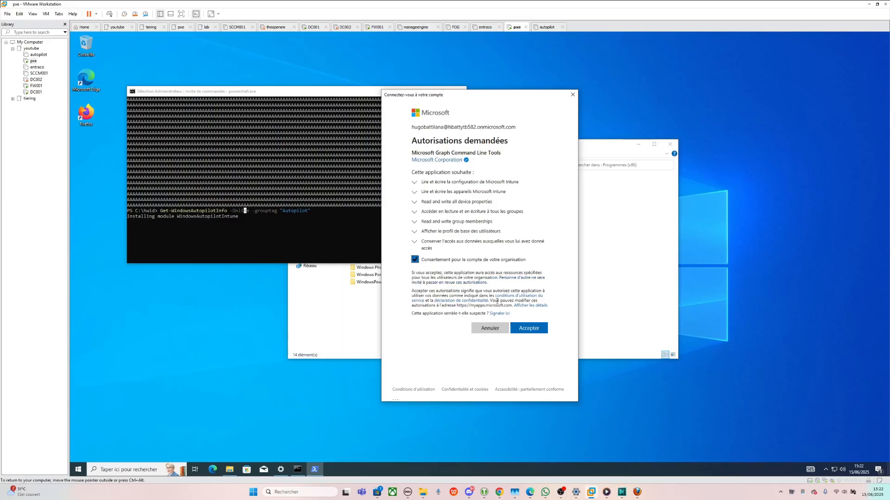
pyautogui.click(524, 327)
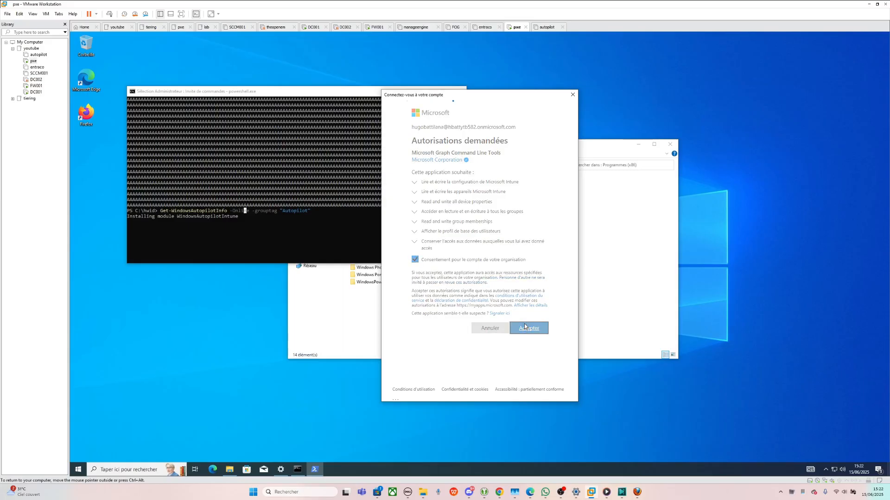
pyautogui.click(406, 217)
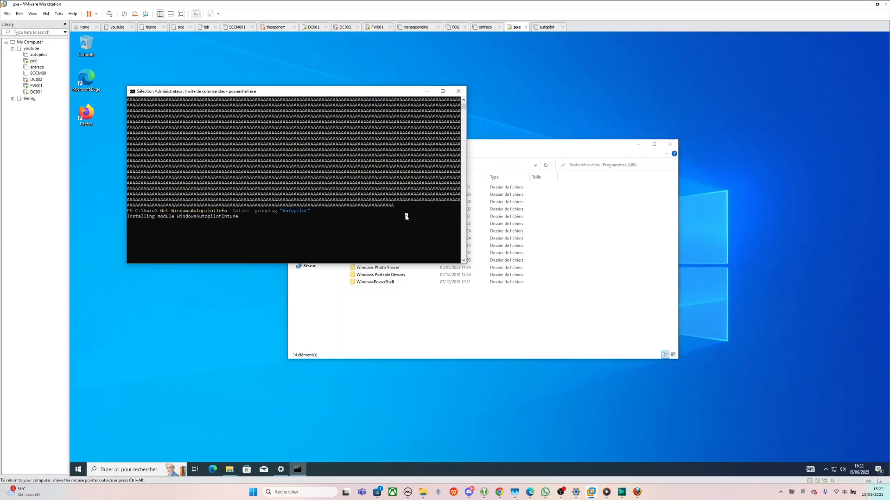
# Return to Intune in the browser, refresh the Windows Autopilot devices list and close the Add Autopilot devices pane.
pyautogui.hotkey('ctrl', 'alt')
pyautogui.hotkey('alt', 'Tab')
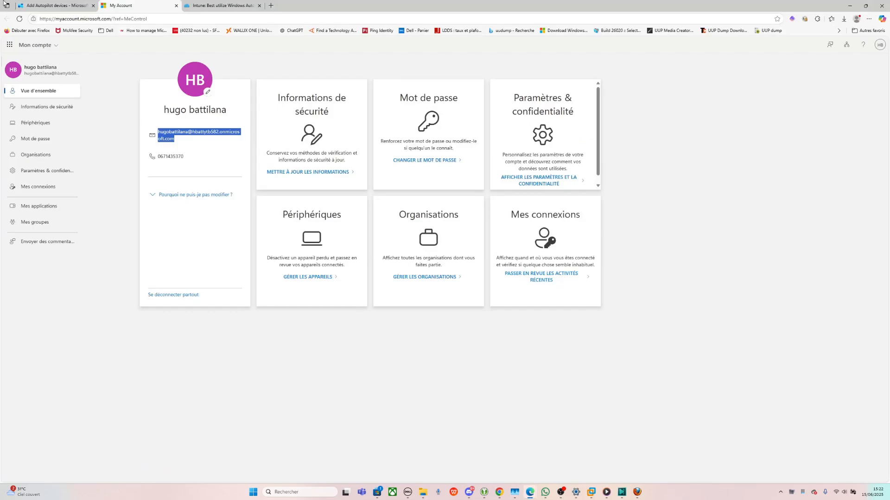
pyautogui.click(21, 6)
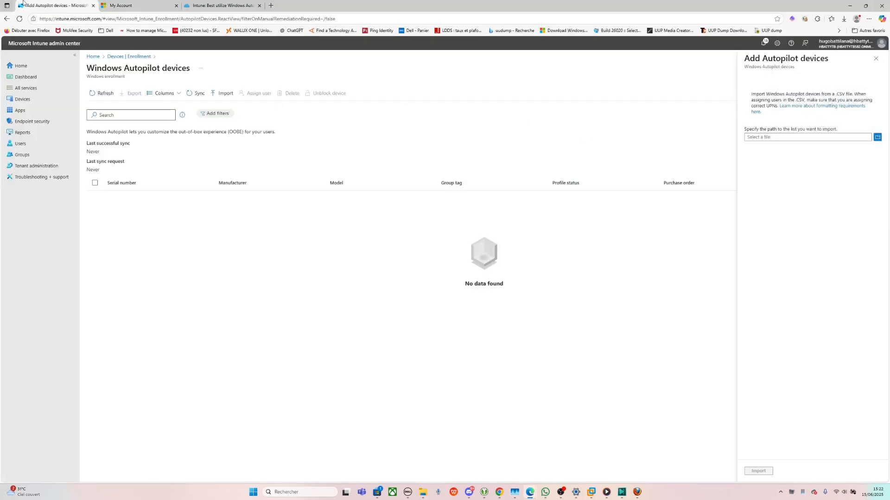
pyautogui.click(90, 94)
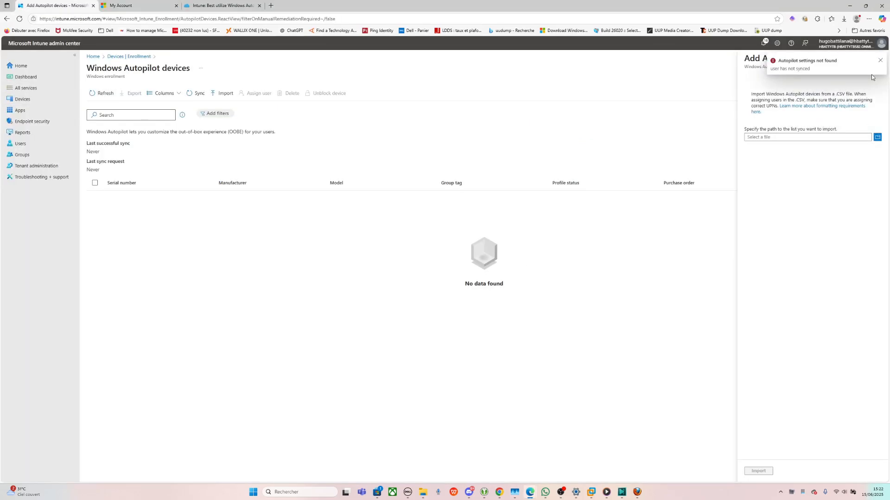
pyautogui.click(880, 60)
pyautogui.click(880, 60)
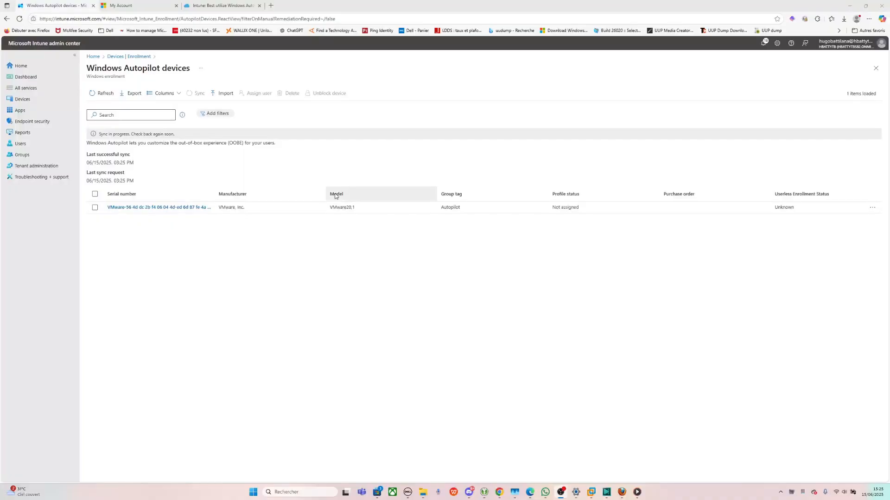
# Check the import progress in the virtual machine's PowerShell window and the VMware device's profile status in Intune.
pyautogui.click(591, 492)
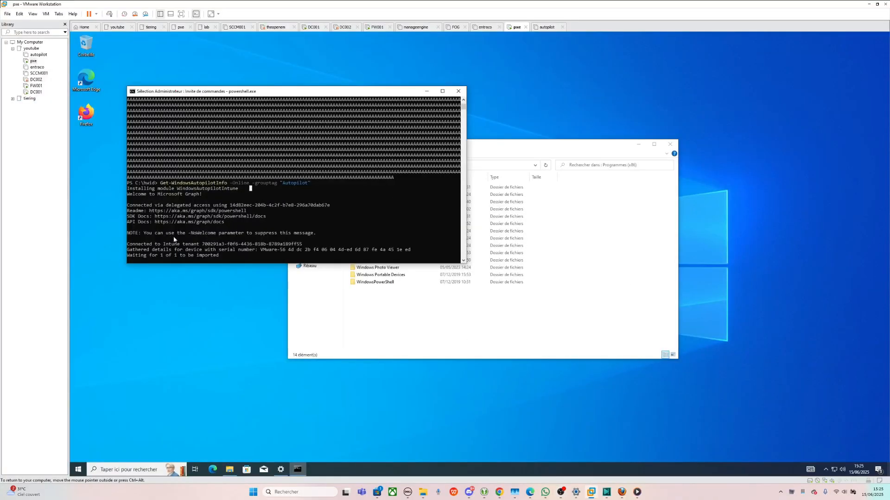
pyautogui.moveTo(171, 254); pyautogui.dragTo(216, 255)
pyautogui.scroll(-2, 214, 259)
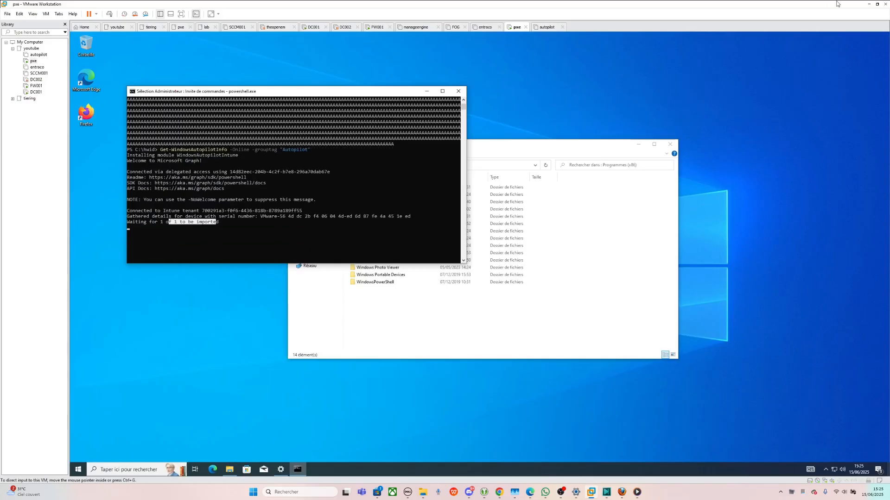
pyautogui.click(869, 5)
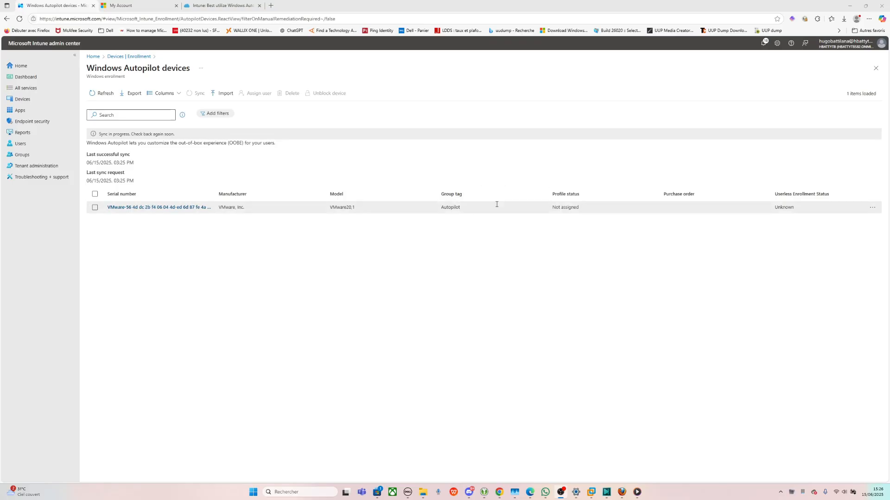
pyautogui.moveTo(586, 208); pyautogui.dragTo(555, 207)
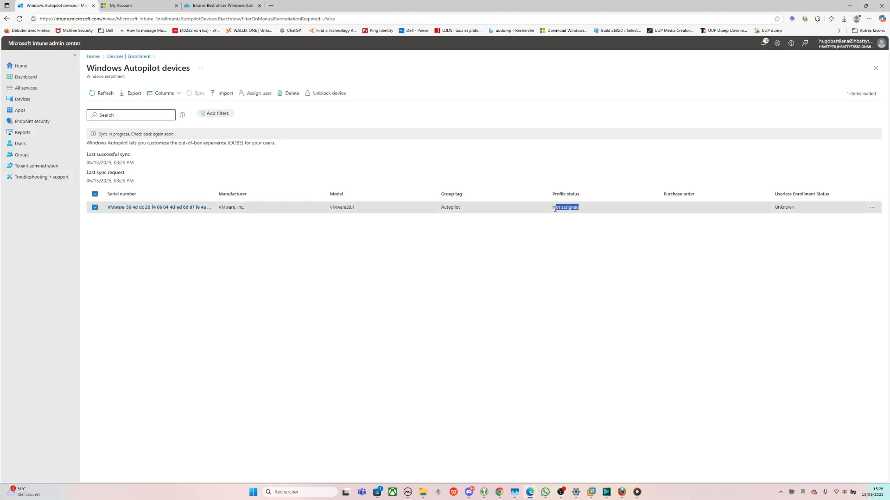
pyautogui.click(558, 237)
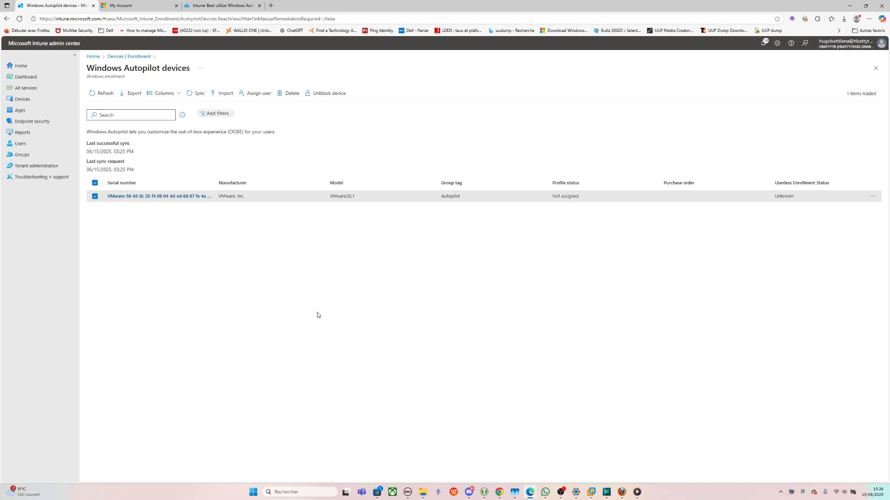
# Open the Microsoft Entra admin center in a new browser tab and choose the tenant's admin account.
pyautogui.click(23, 156)
pyautogui.hotkey('ctrl', 't')
pyautogui.write('ent')
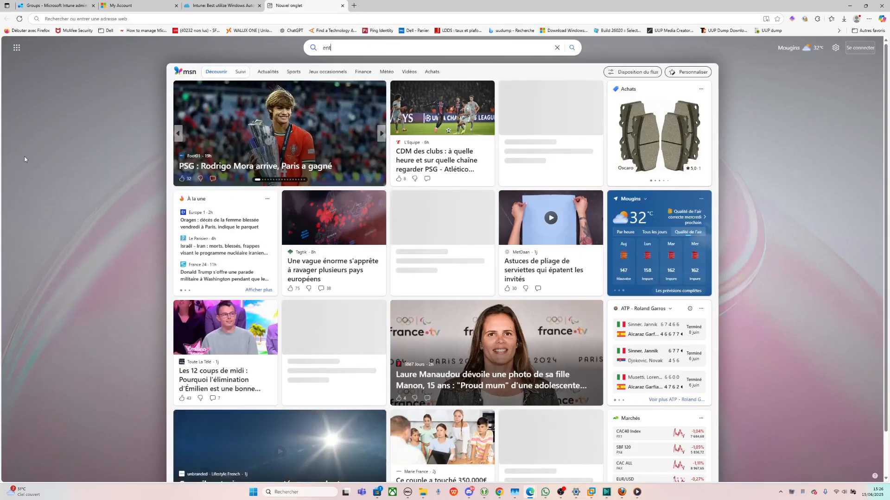
pyautogui.press('Return')
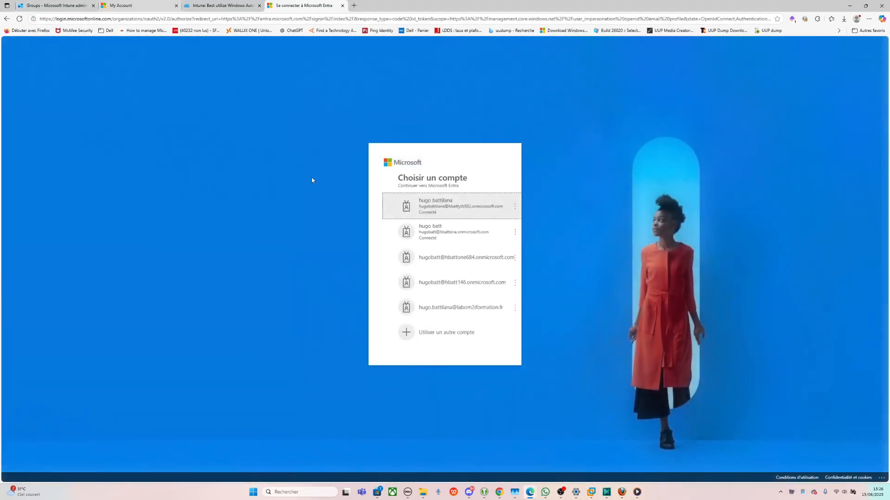
pyautogui.click(424, 208)
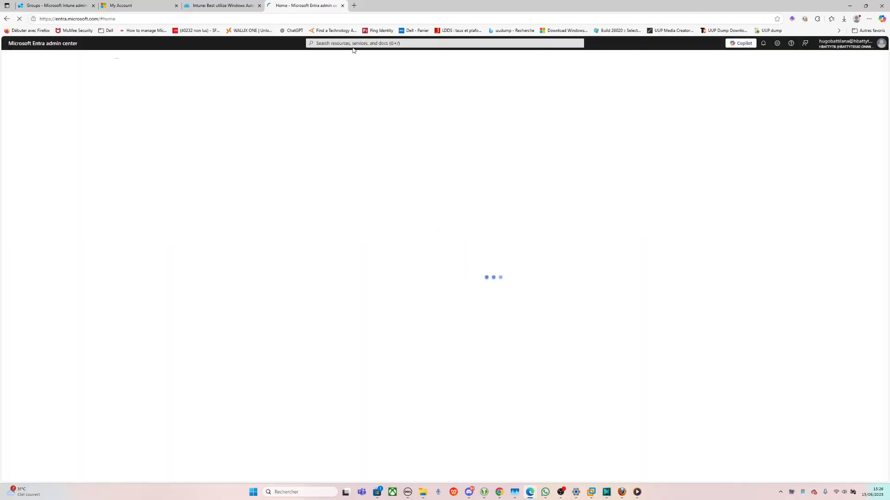
# Search Entra for "autop", open the autopilot-import group's members and widen the Name column to read the full device name.
pyautogui.click(354, 43)
pyautogui.write('autop')
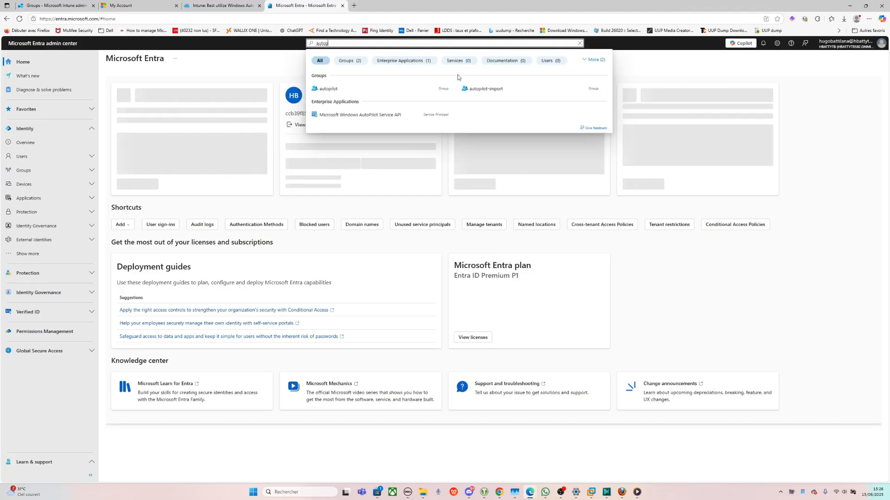
pyautogui.click(484, 89)
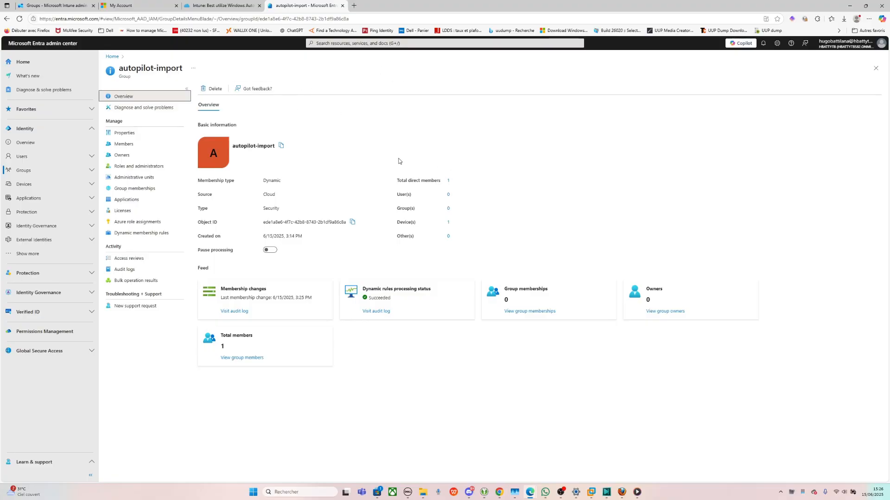
pyautogui.click(152, 145)
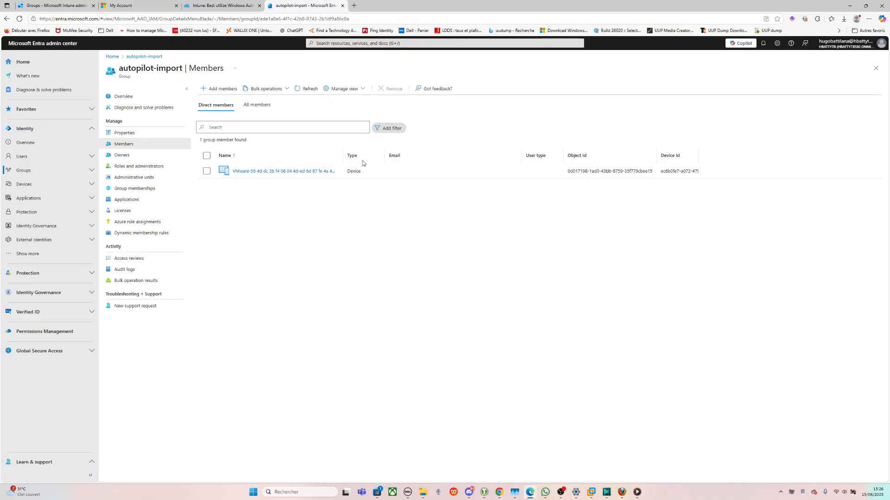
pyautogui.moveTo(344, 159); pyautogui.dragTo(465, 161)
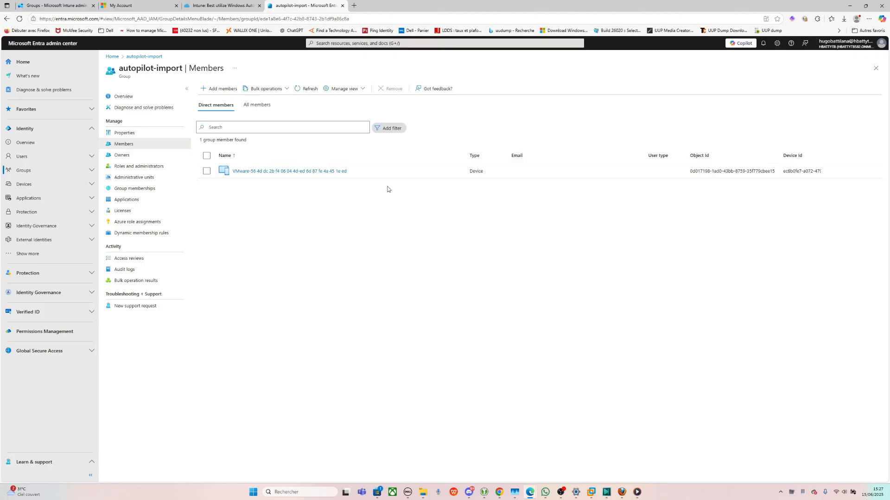
# Return to the Intune admin center and open the enrollment settings for Windows devices.
pyautogui.click(50, 4)
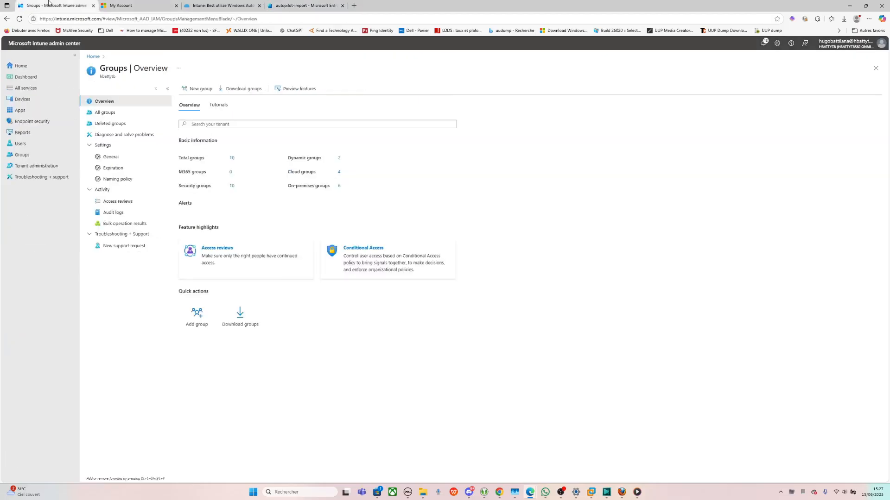
pyautogui.click(41, 99)
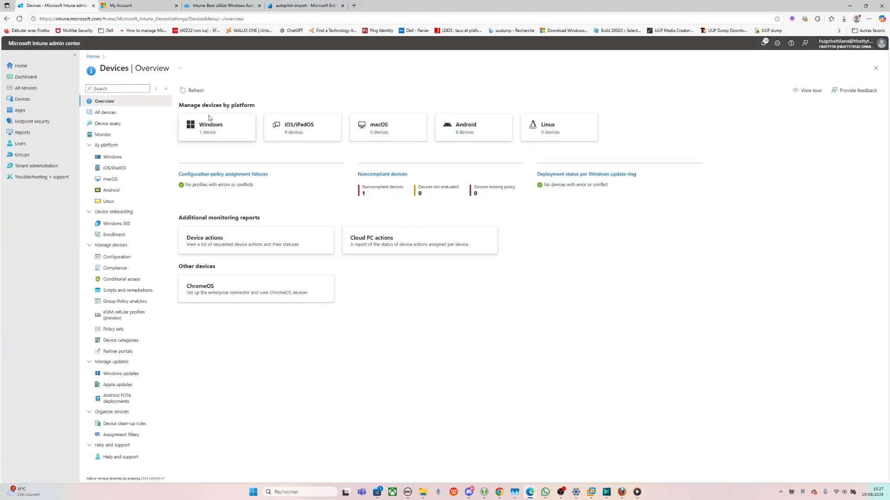
pyautogui.click(211, 122)
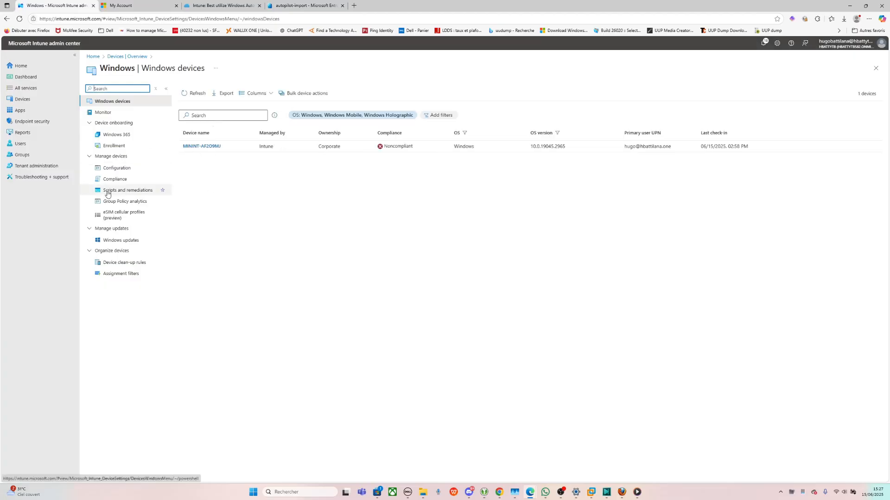
pyautogui.click(22, 99)
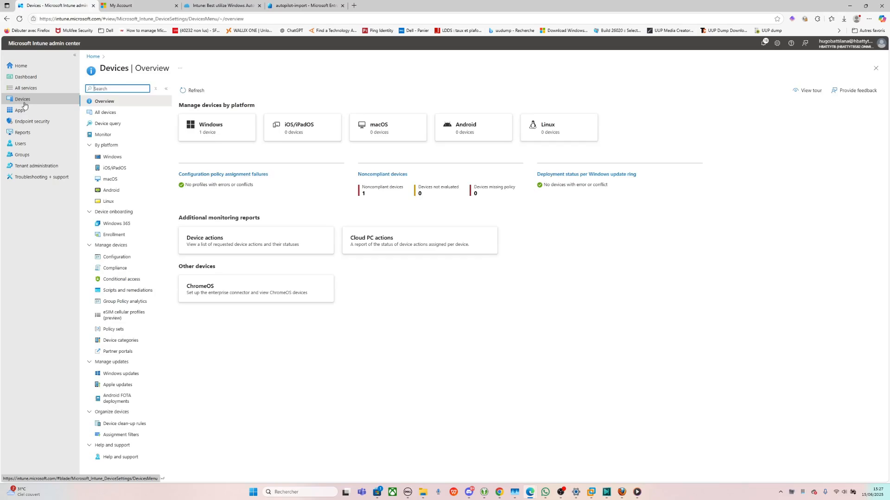
pyautogui.click(114, 157)
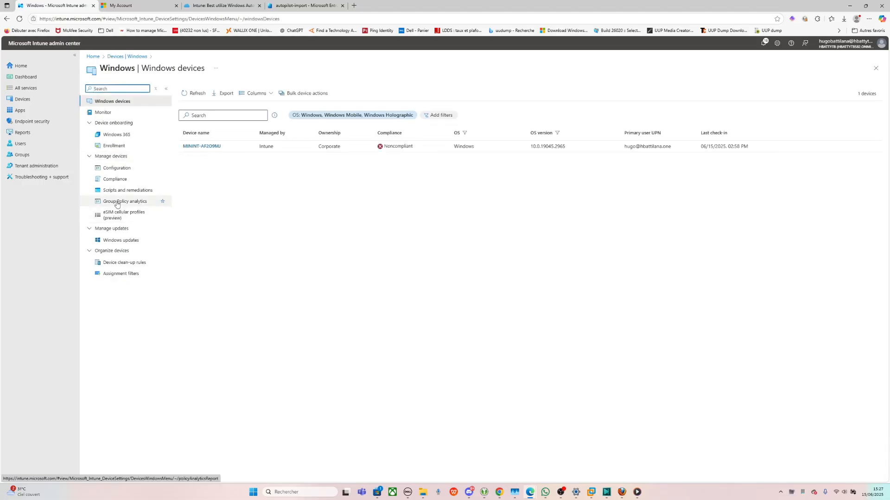
pyautogui.click(114, 146)
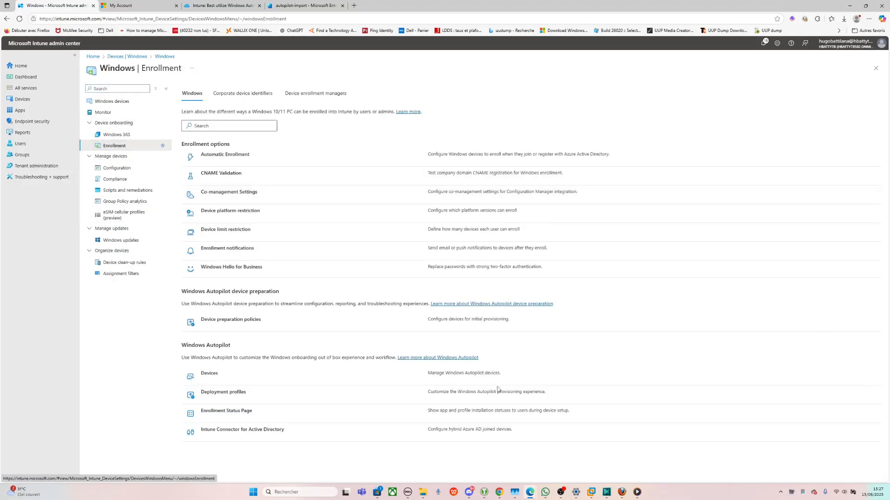
pyautogui.click(244, 394)
pyautogui.click(102, 89)
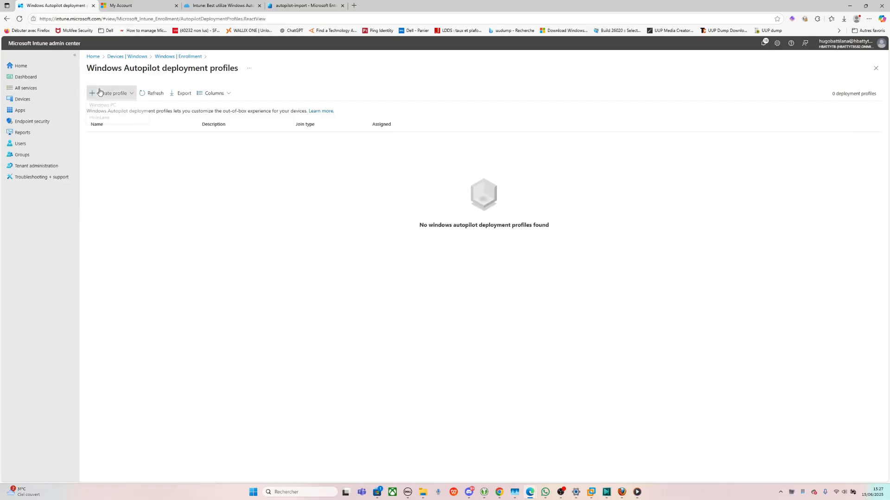
pyautogui.click(107, 109)
pyautogui.click(258, 110)
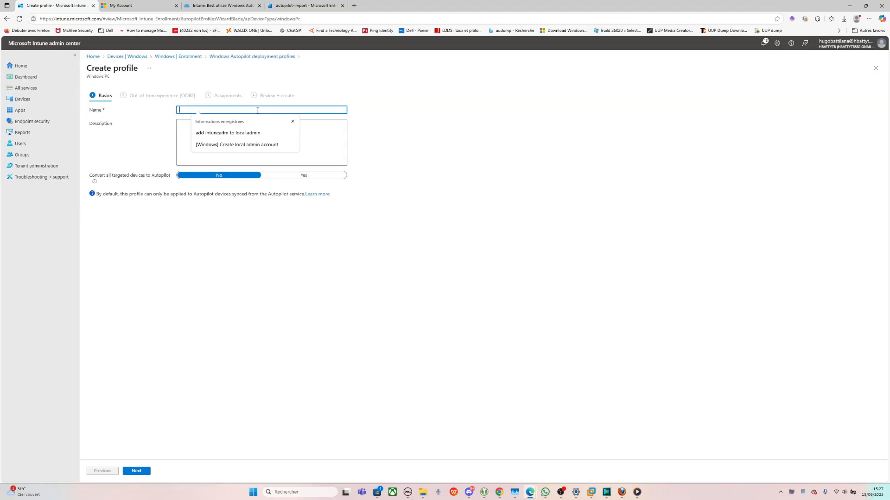
pyautogui.write('test')
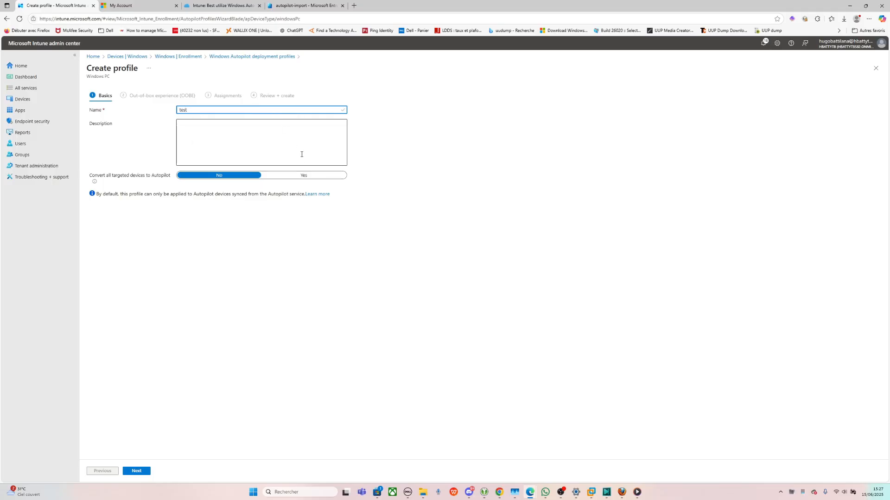
pyautogui.click(125, 471)
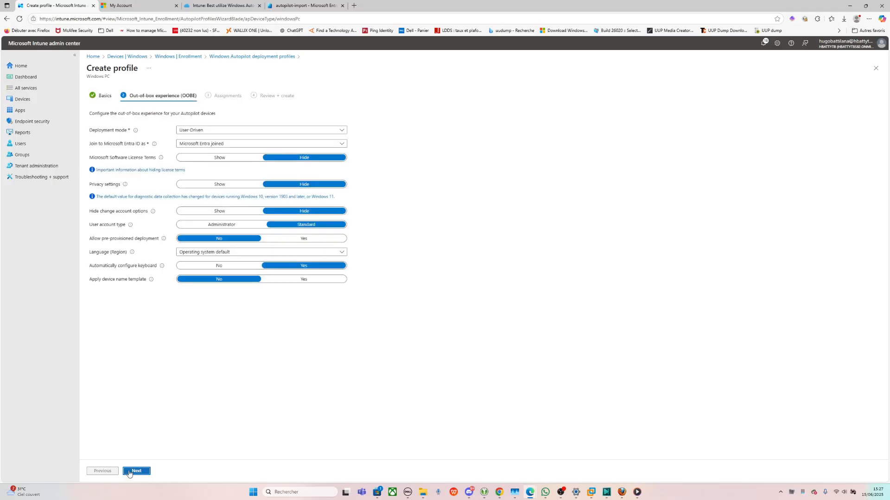
pyautogui.click(218, 143)
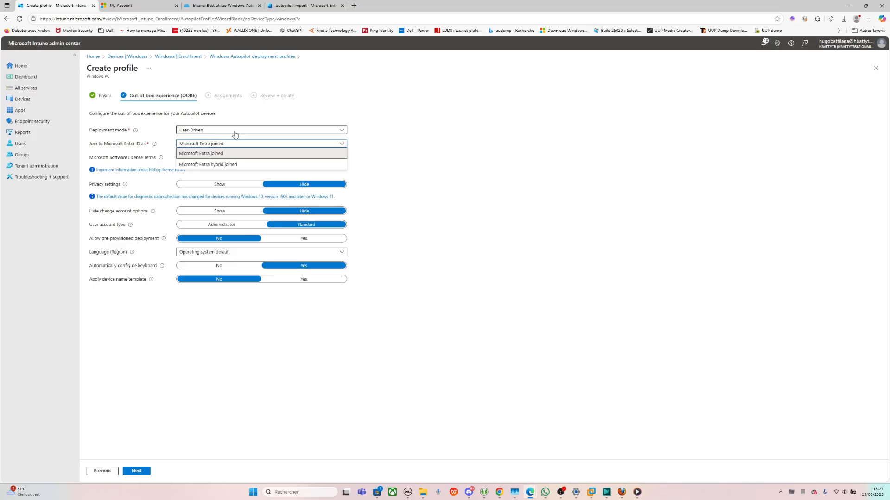
pyautogui.click(460, 245)
pyautogui.hotkey('alt', 'Left')
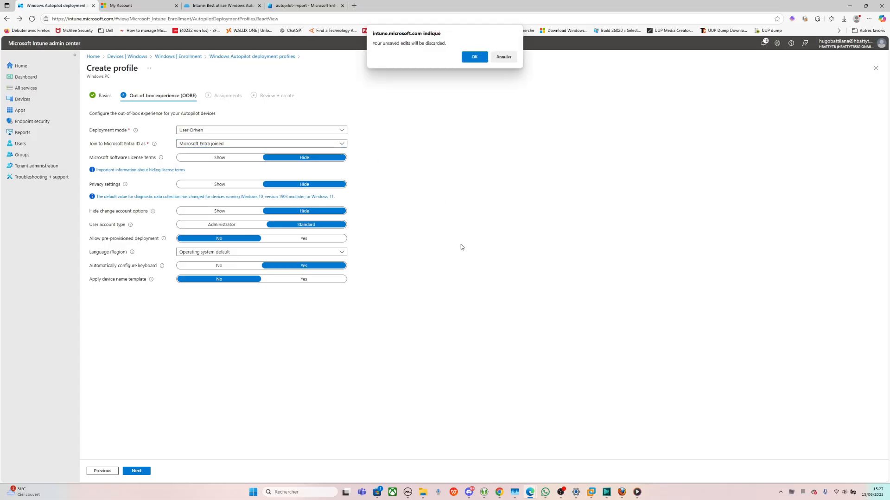
pyautogui.click(472, 60)
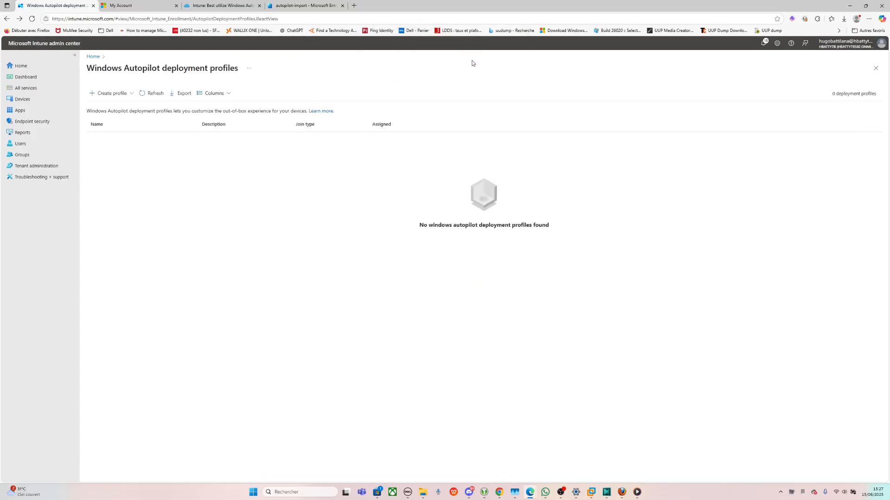
pyautogui.hotkey('alt', 'Left')
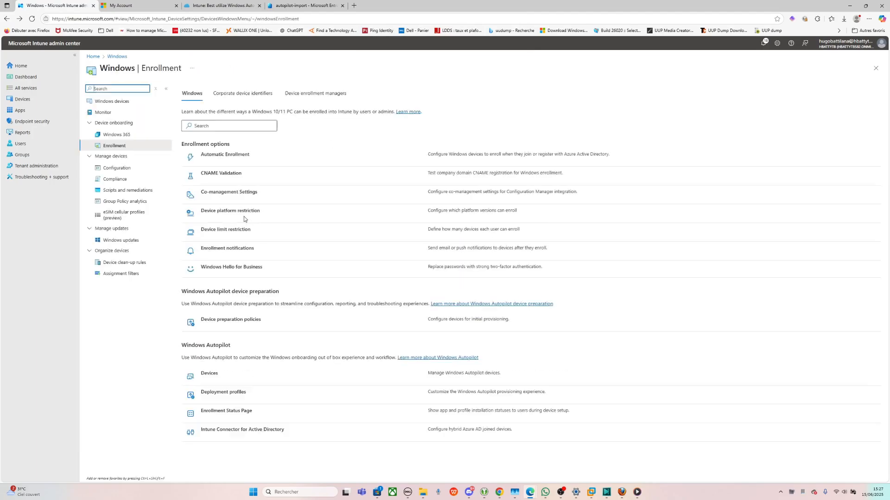
# Start adding an Intune Connector for Active Directory and download its on-premises installer.
pyautogui.click(280, 432)
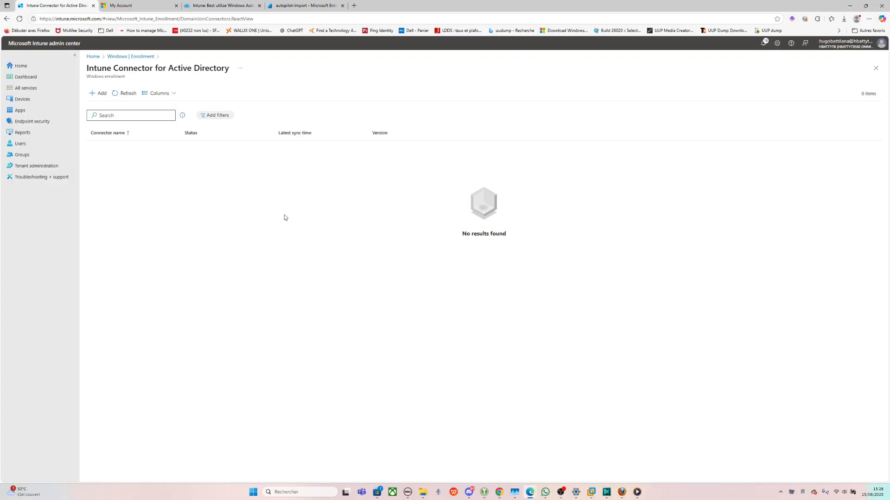
pyautogui.click(97, 94)
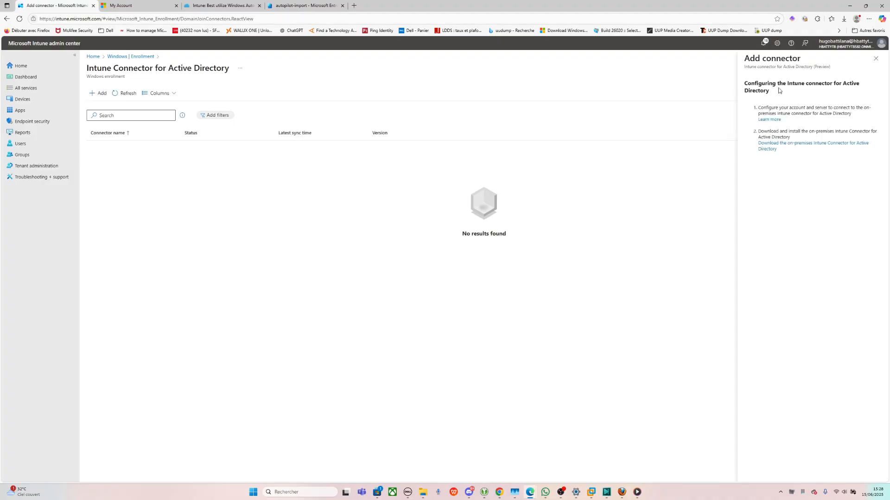
pyautogui.click(778, 145)
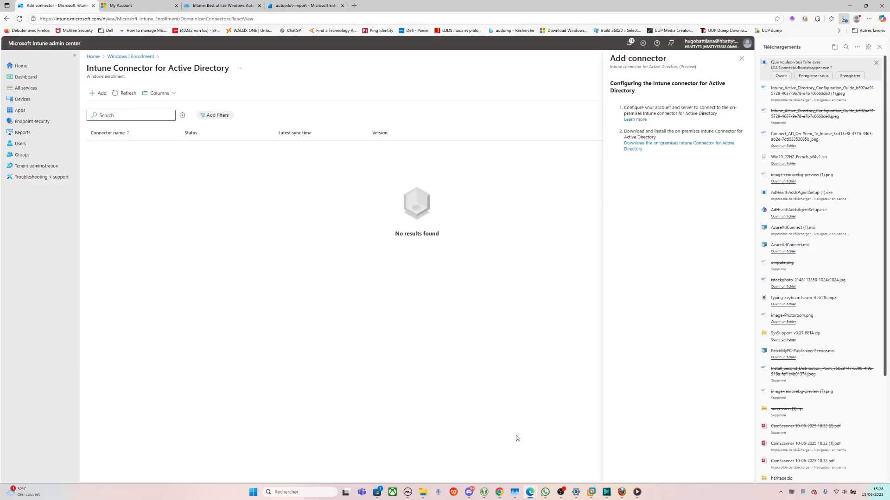
# Switch to VMware Workstation and power on the entraco virtual machine.
pyautogui.click(592, 493)
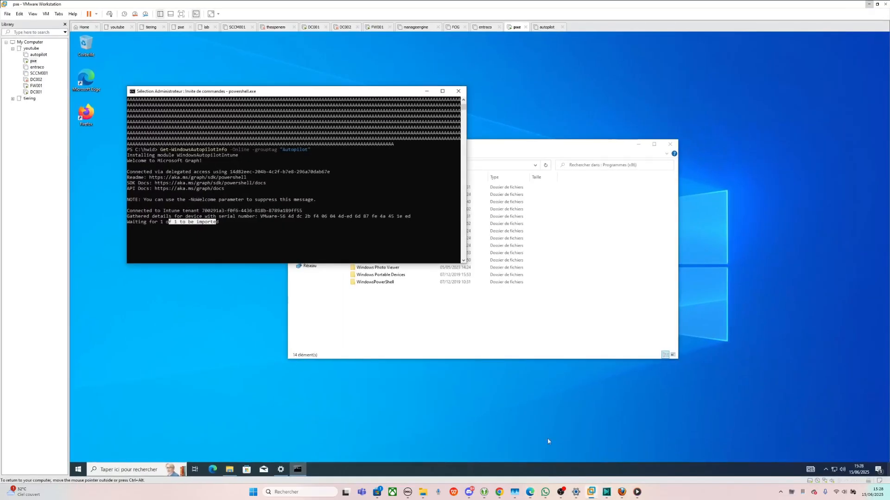
pyautogui.click(37, 67)
pyautogui.click(78, 54)
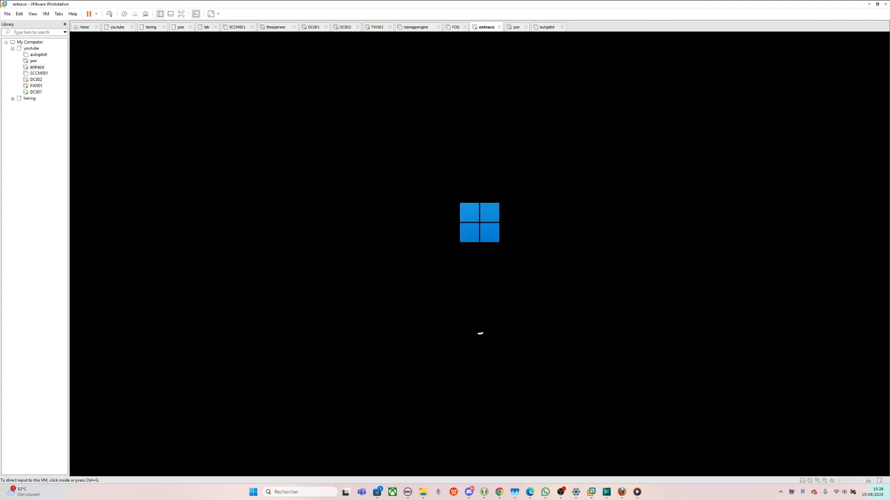
pyautogui.click(530, 492)
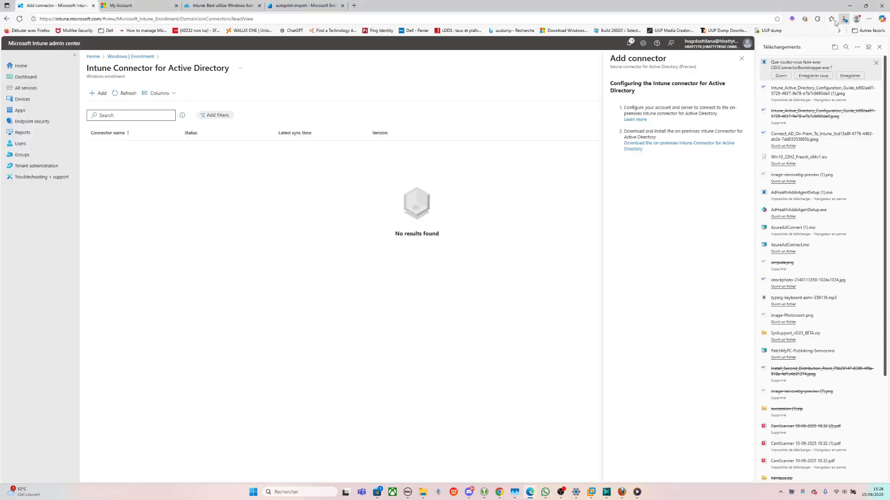
pyautogui.click(591, 493)
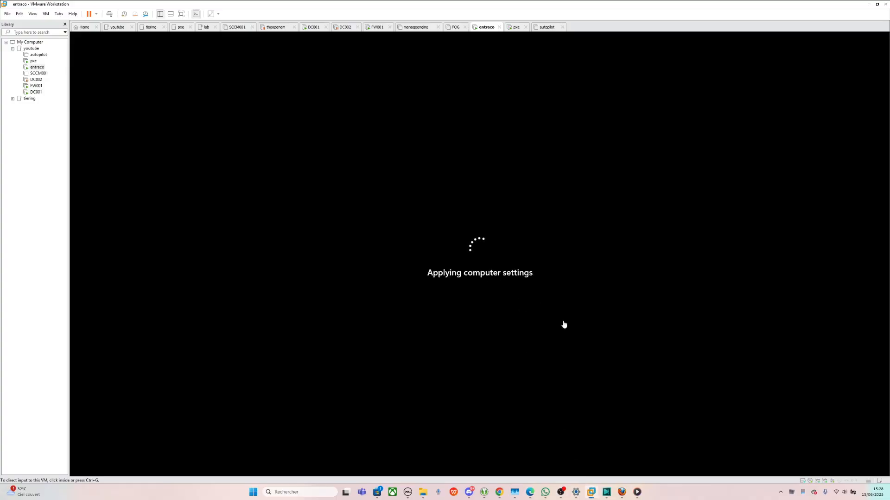
# Sign in to entraco as TEST\administrator with the account password and dismiss the Shutdown Event Tracker.
pyautogui.click(112, 15)
pyautogui.click(479, 280)
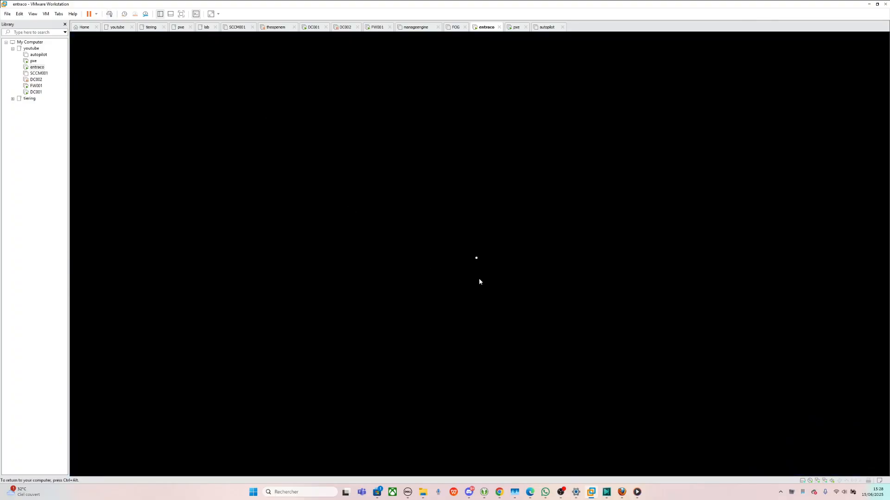
pyautogui.write('••••')
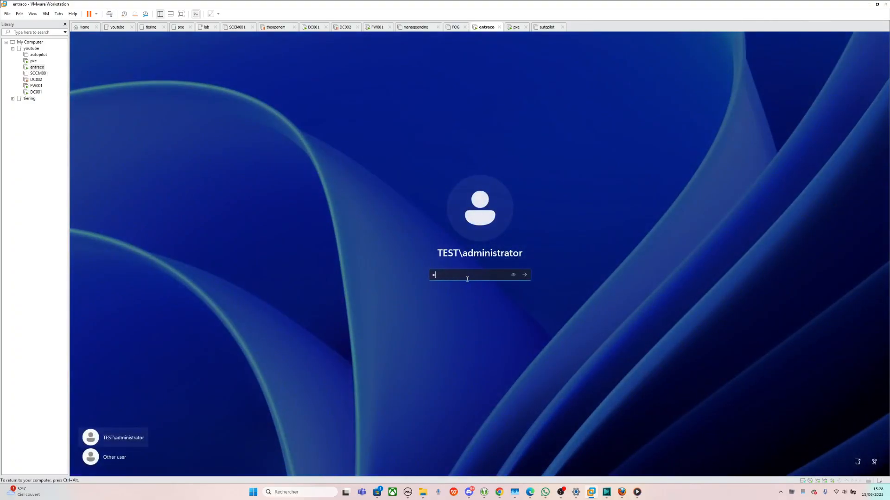
pyautogui.write('••••')
pyautogui.press('Return')
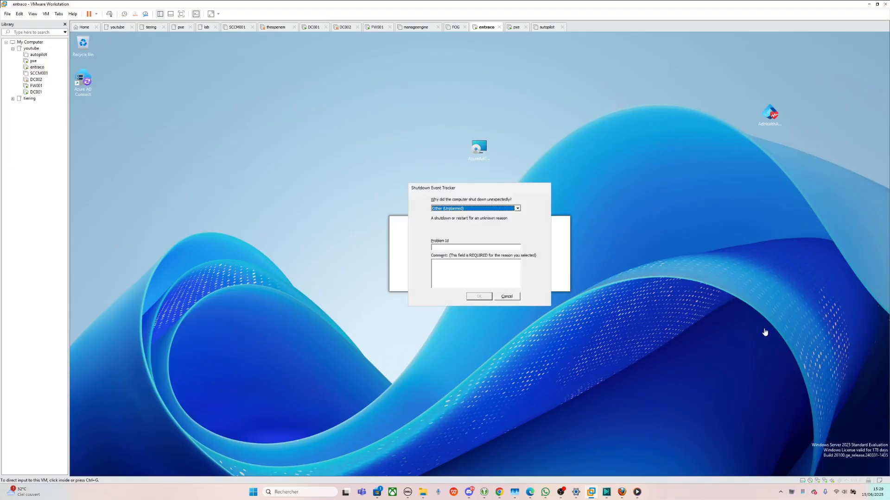
pyautogui.click(503, 296)
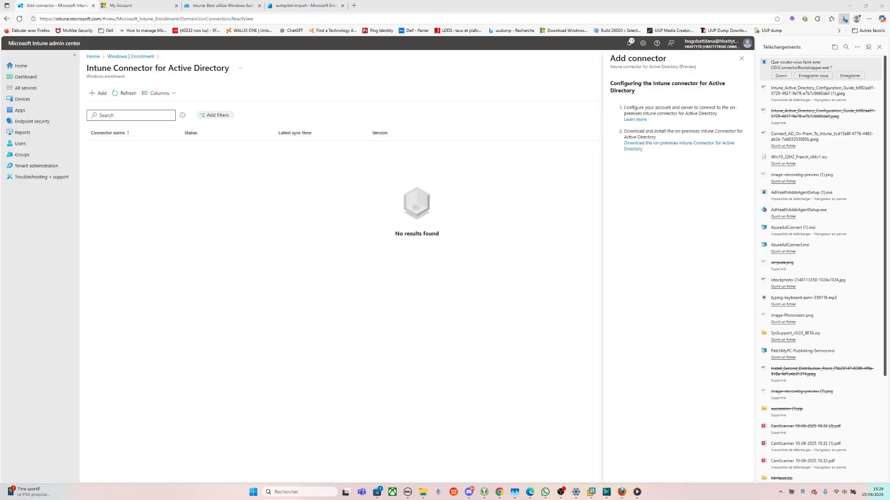
# Copy the ODJConnectorBootstrapper installer to entraco's desktop and take a snapshot of the virtual machine.
pyautogui.moveTo(584, 16); pyautogui.dragTo(871, 496)
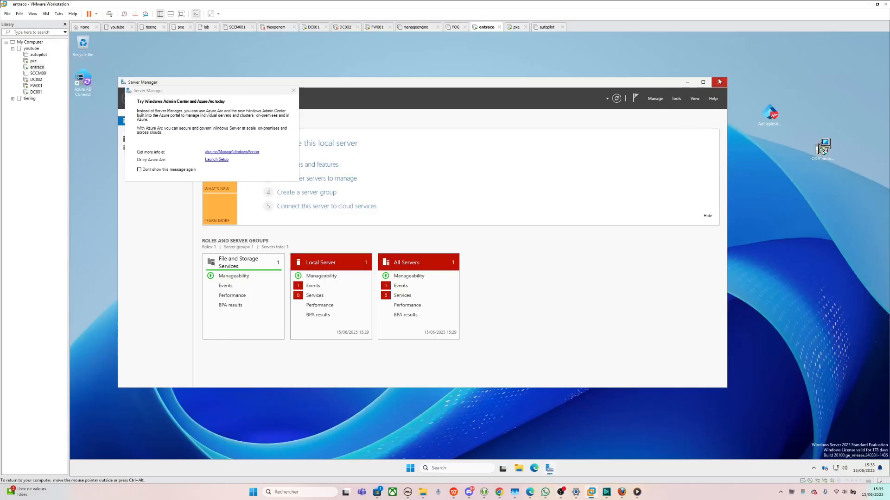
pyautogui.click(721, 81)
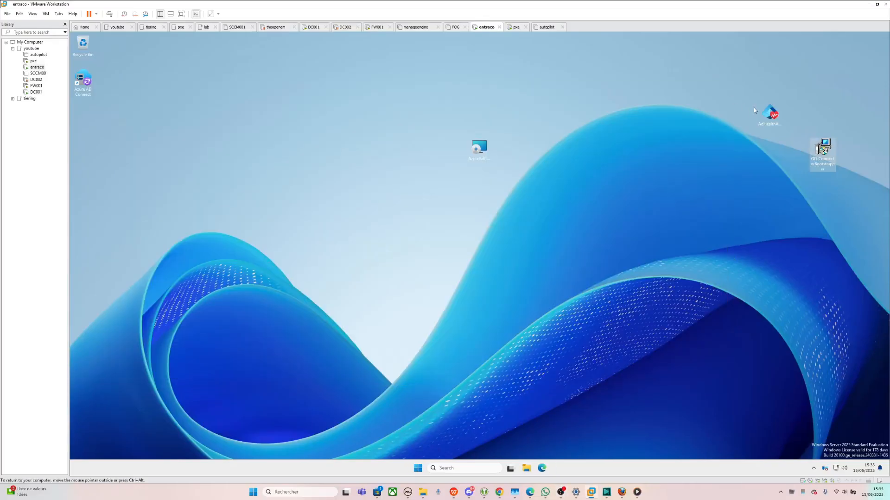
pyautogui.rightClick(35, 67)
pyautogui.moveTo(75, 163)
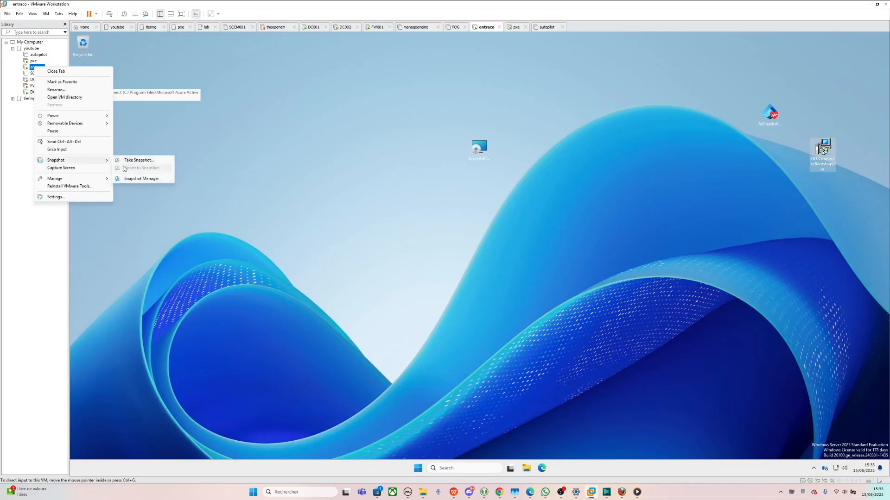
pyautogui.click(139, 160)
pyautogui.click(456, 272)
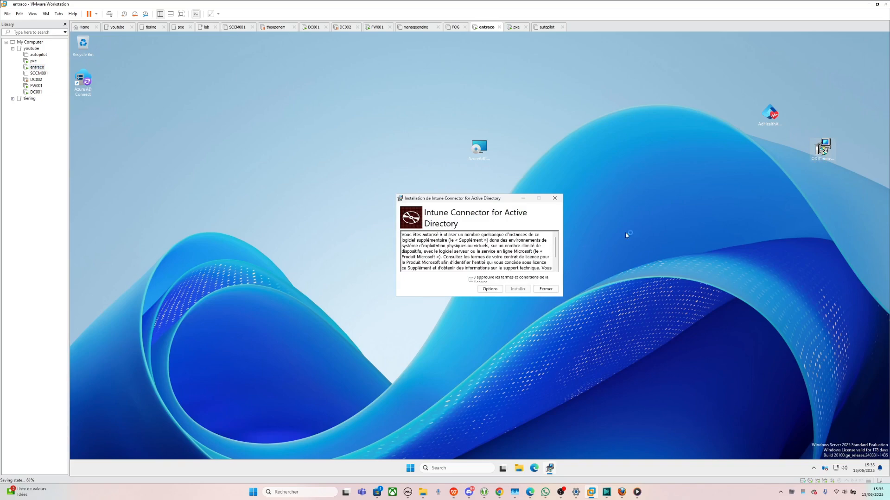
# Accept the licence terms, install Intune Connector for Active Directory on entraco and start its configuration.
pyautogui.click(496, 279)
pyautogui.click(519, 289)
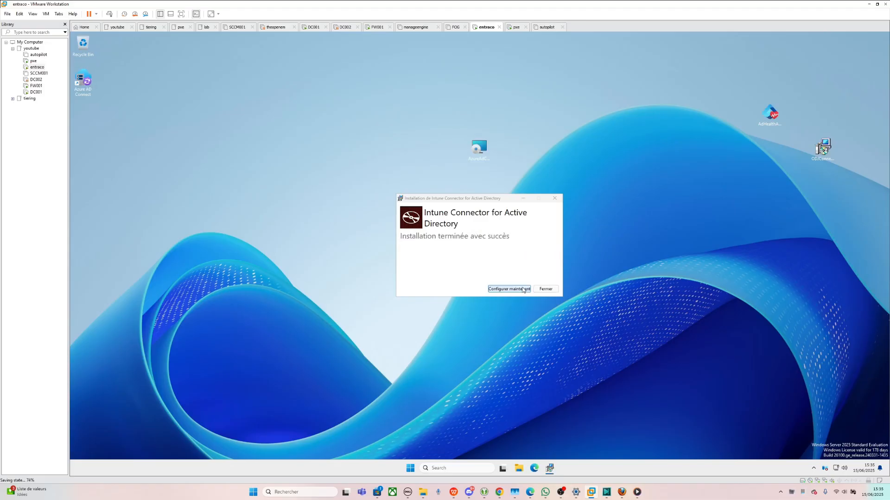
pyautogui.click(510, 289)
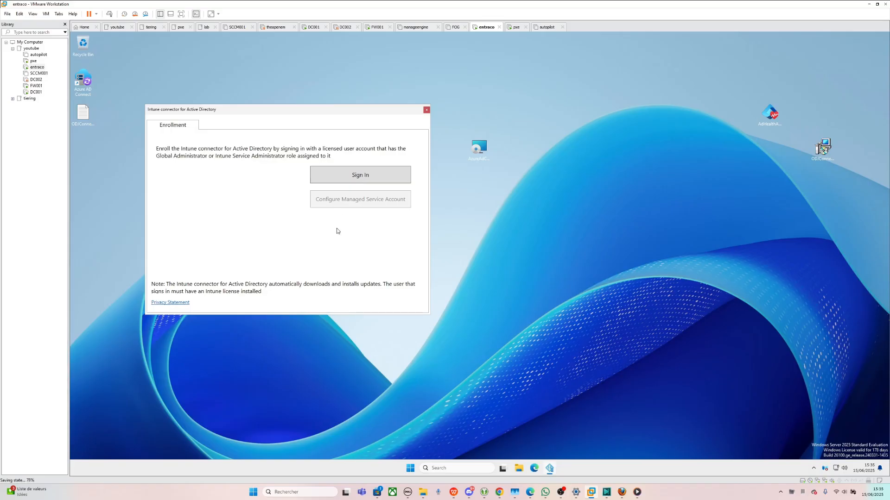
# Start the Intune connector's enrolment sign-in and submit the administrator account's e-mail address.
pyautogui.click(351, 182)
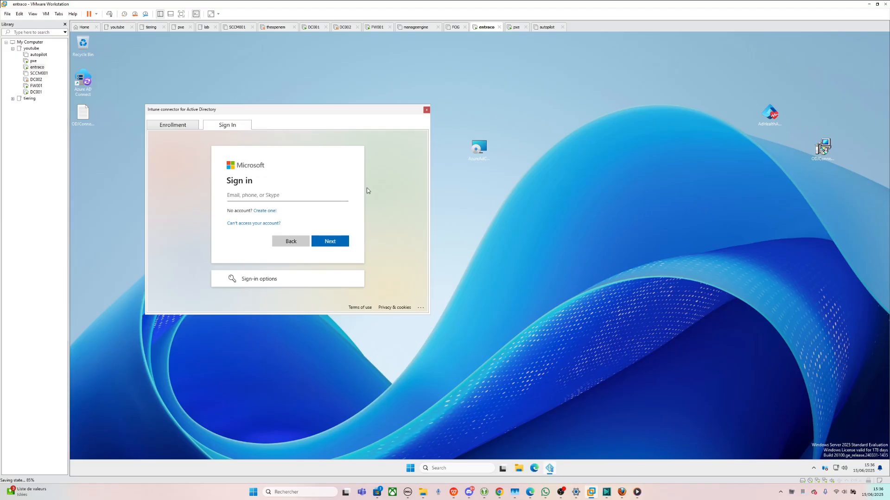
pyautogui.click(288, 196)
pyautogui.write('h')
pyautogui.press('BackSpace')
pyautogui.press('Return')
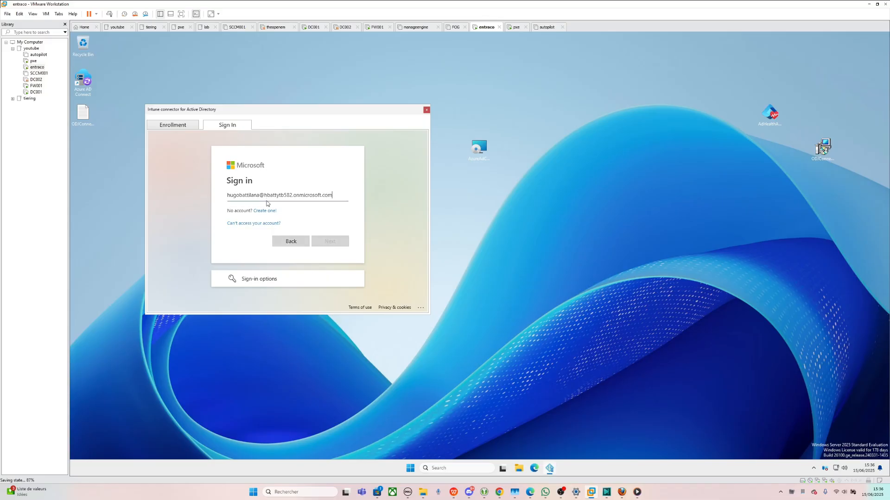
# Enter the account password and the authenticator verification code to complete the connector's enrolment sign-in.
pyautogui.write('•••••')
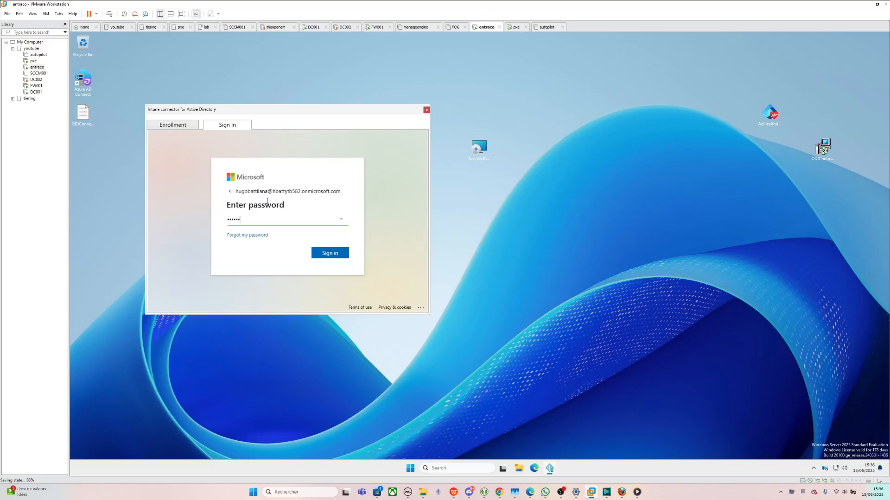
pyautogui.write('••')
pyautogui.press('Return')
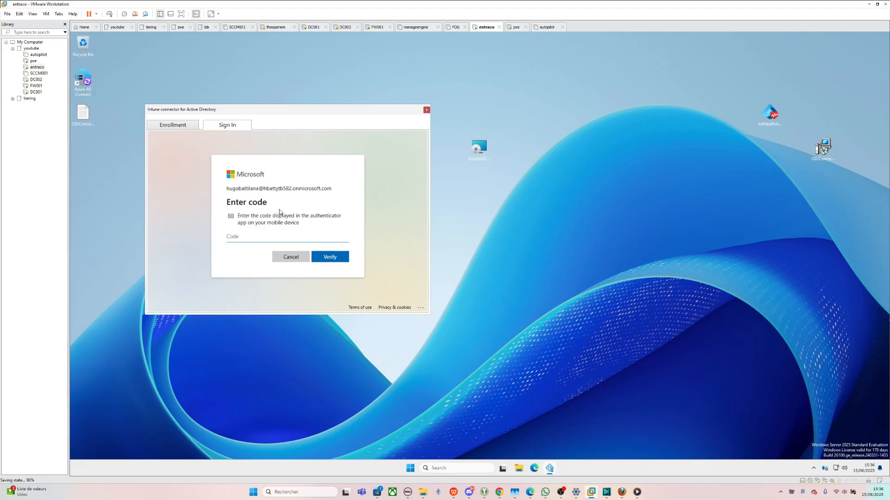
pyautogui.press('Return')
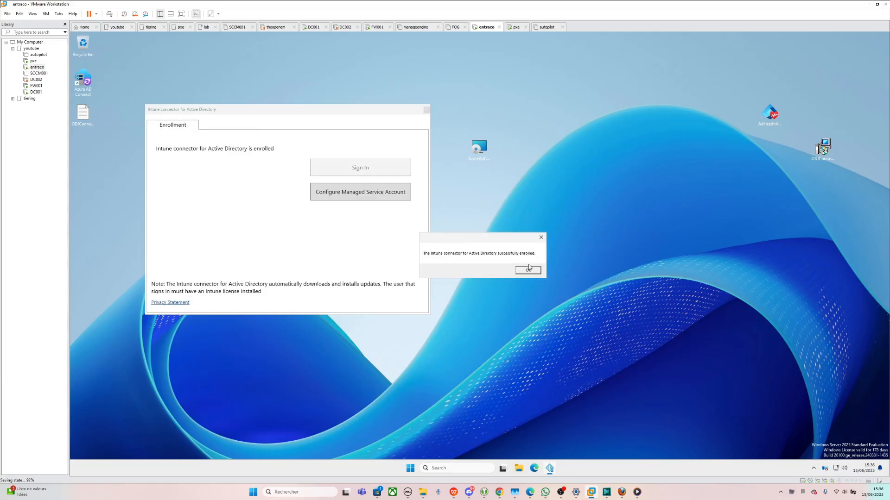
# Configure the connector's managed service account and check the connector's entry in the Intune admin center.
pyautogui.click(529, 270)
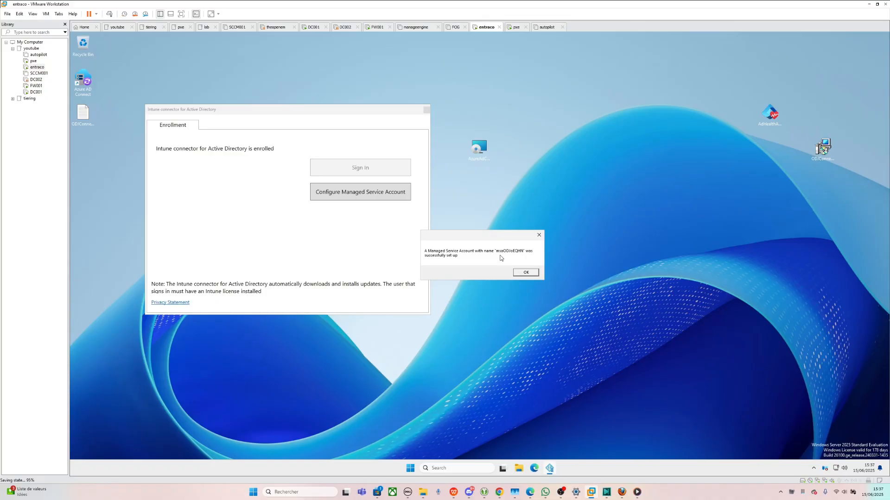
pyautogui.click(537, 272)
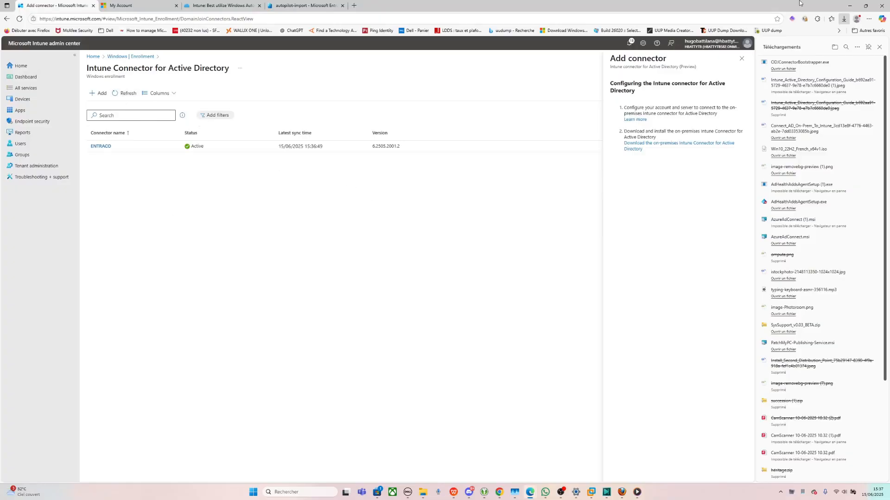
pyautogui.click(850, 5)
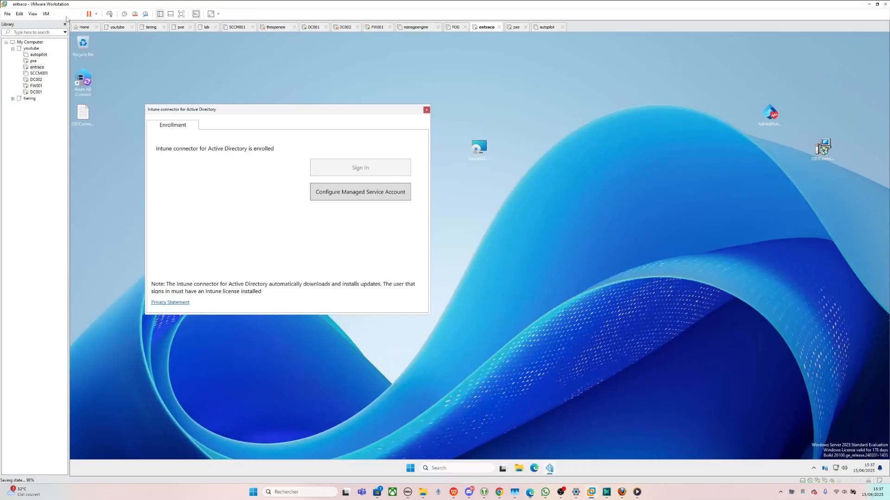
# Open the DC001 virtual machine and sign in as TEST\Administrator with the account password.
pyautogui.doubleClick(37, 92)
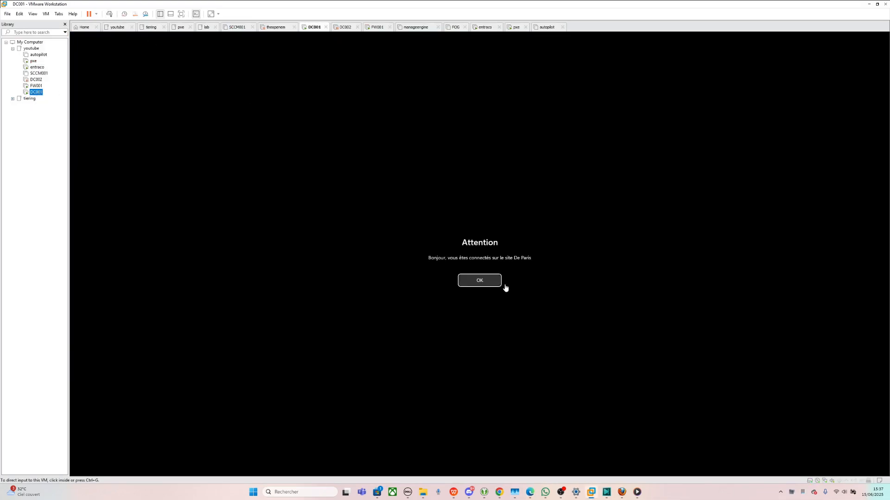
pyautogui.click(493, 280)
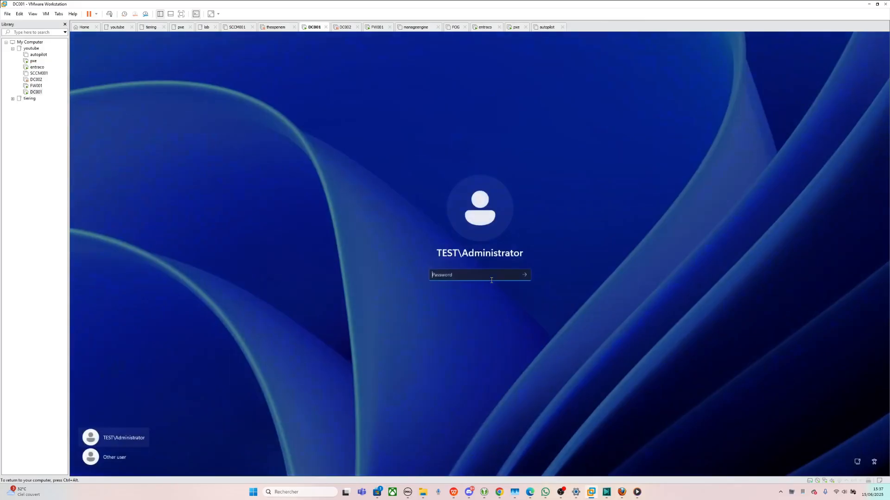
pyautogui.write('*****')
pyautogui.press('Return')
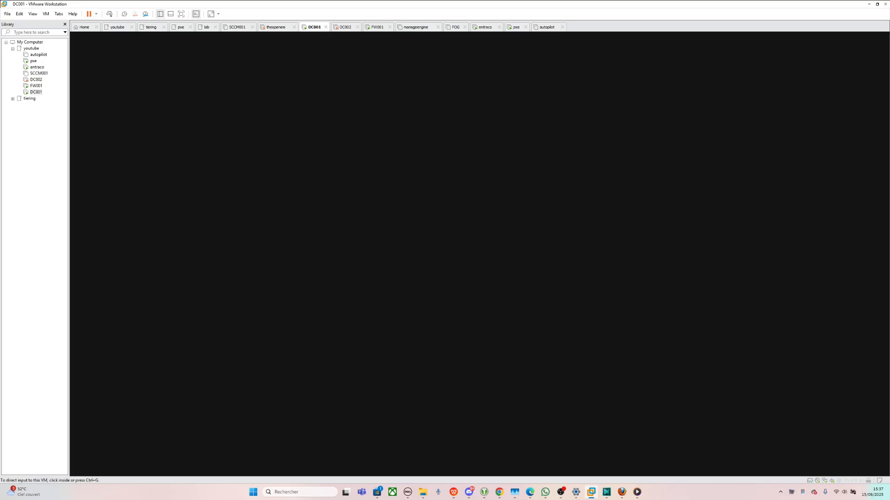
# Rerun the managed service account configuration in the connector on entraco to check the account's name.
pyautogui.click(37, 67)
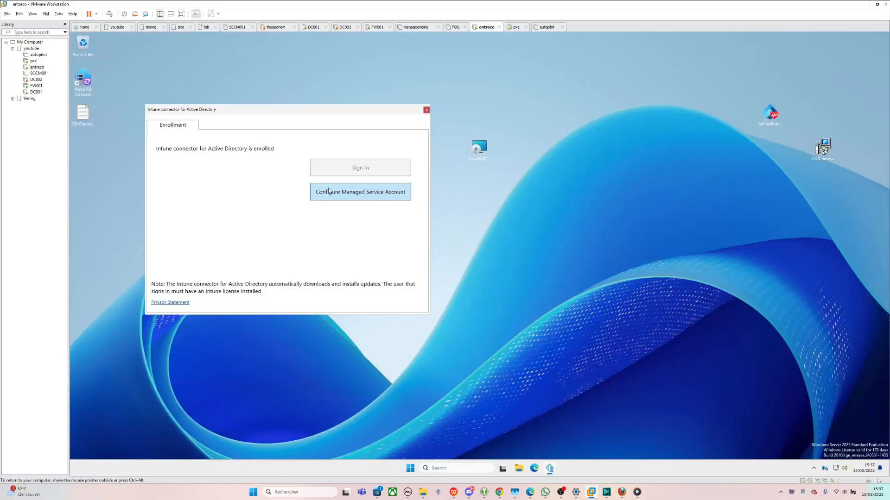
pyautogui.click(332, 193)
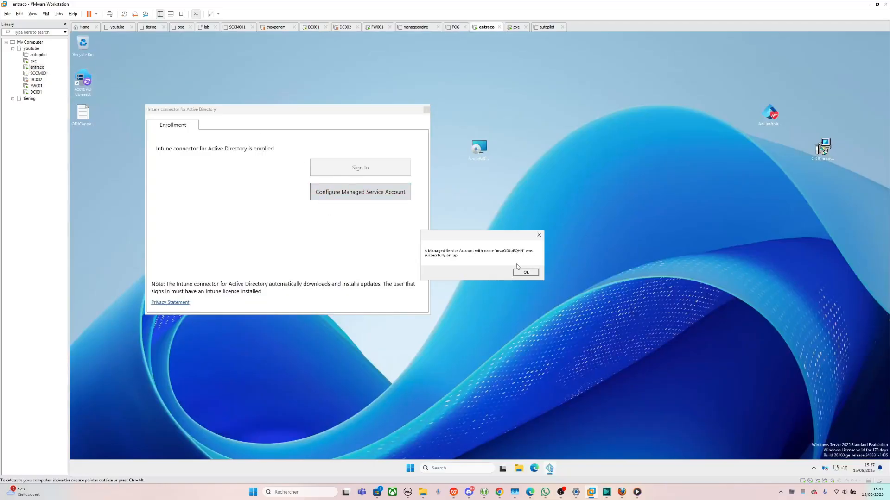
pyautogui.click(532, 272)
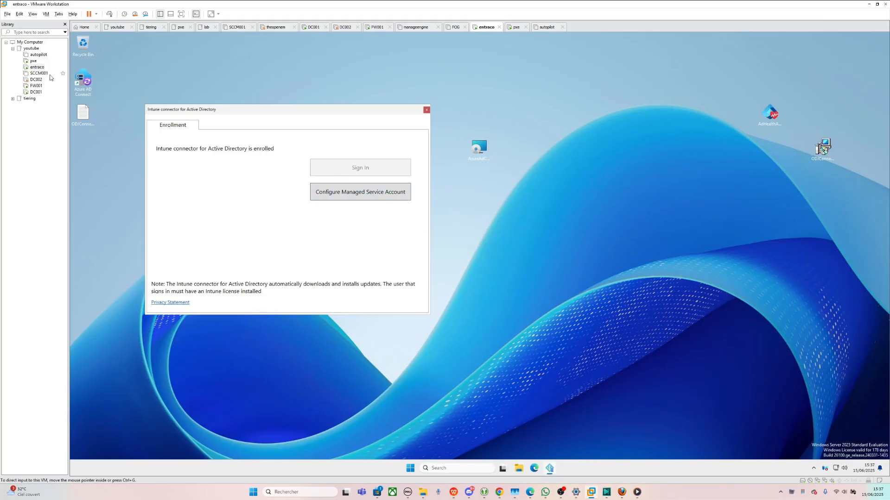
# Return to DC001, dismiss the Shutdown Event Tracker and launch dsa.msc.
pyautogui.click(37, 92)
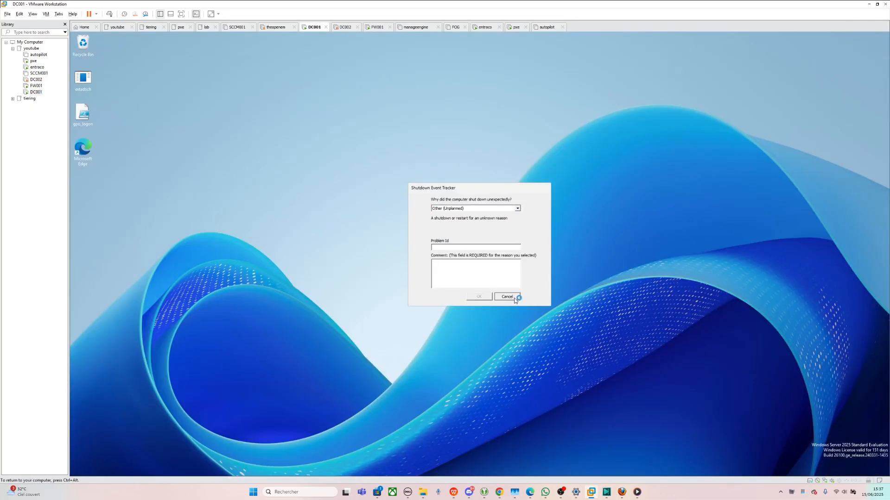
pyautogui.click(514, 298)
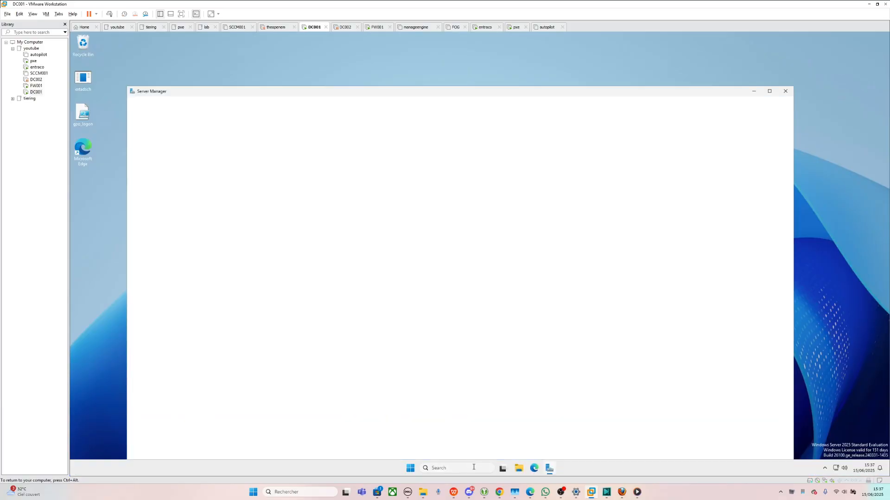
pyautogui.click(474, 467)
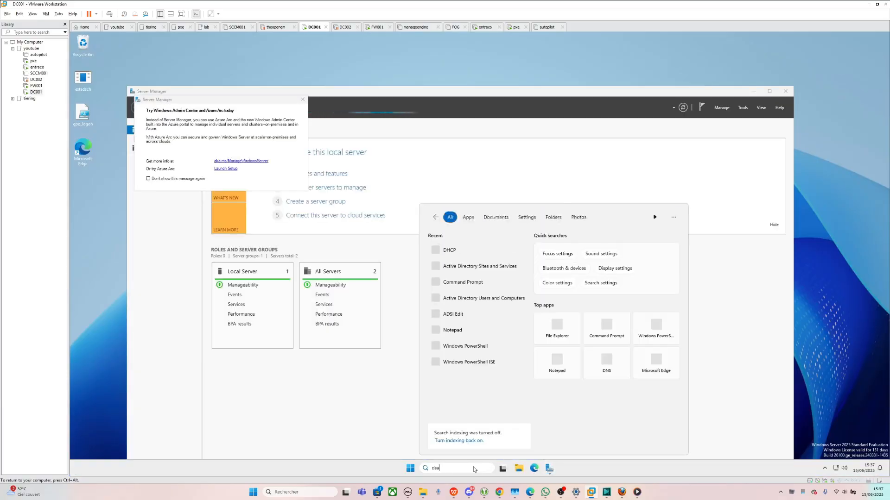
pyautogui.write('dsa.msc')
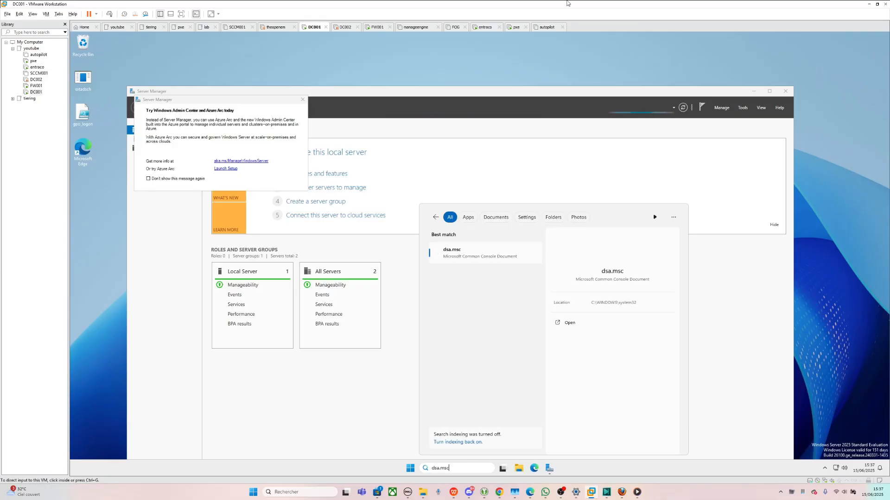
pyautogui.click(495, 258)
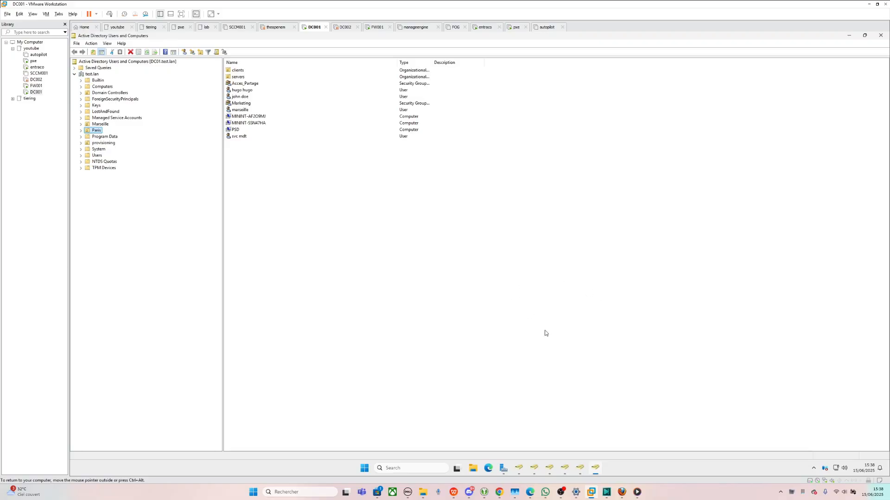
# Examine the computer objects in the provisioning organizational unit and refresh the list.
pyautogui.click(109, 144)
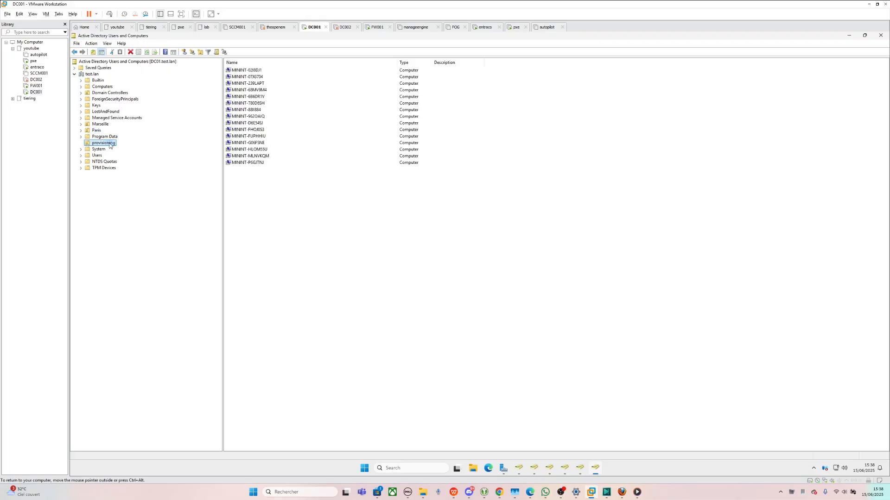
pyautogui.moveTo(273, 201); pyautogui.dragTo(277, 67)
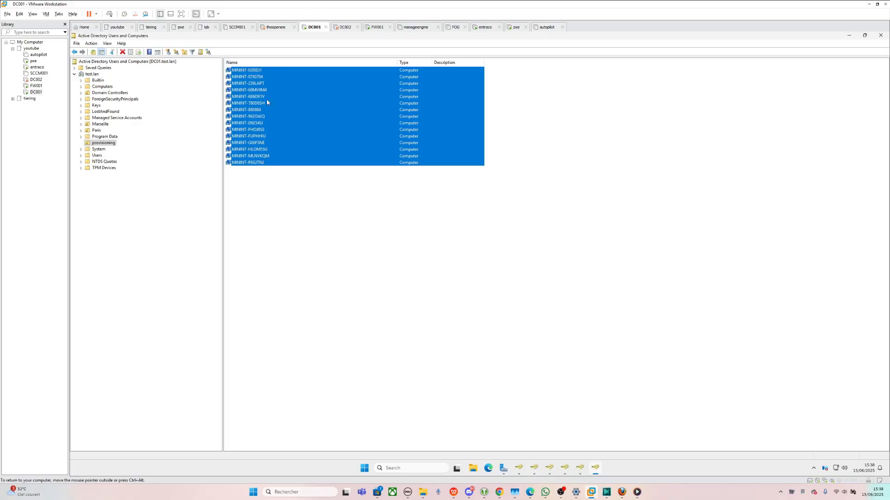
pyautogui.click(262, 122)
pyautogui.rightClick(299, 217)
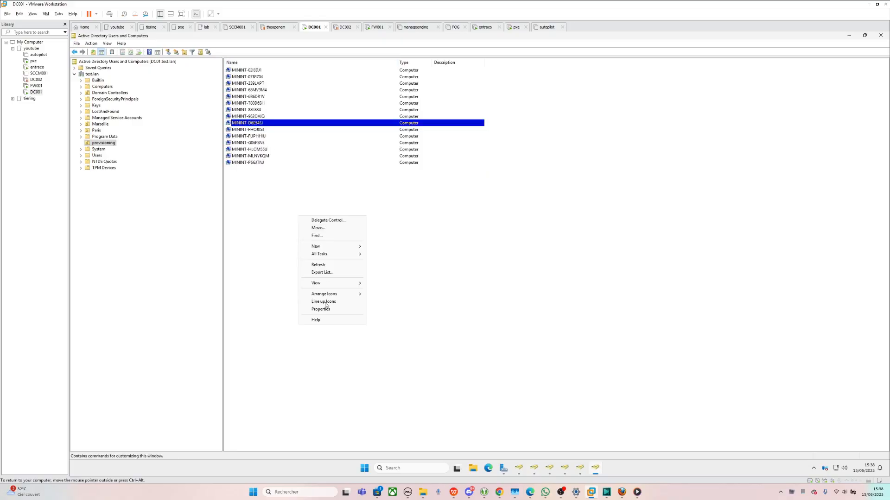
pyautogui.click(317, 265)
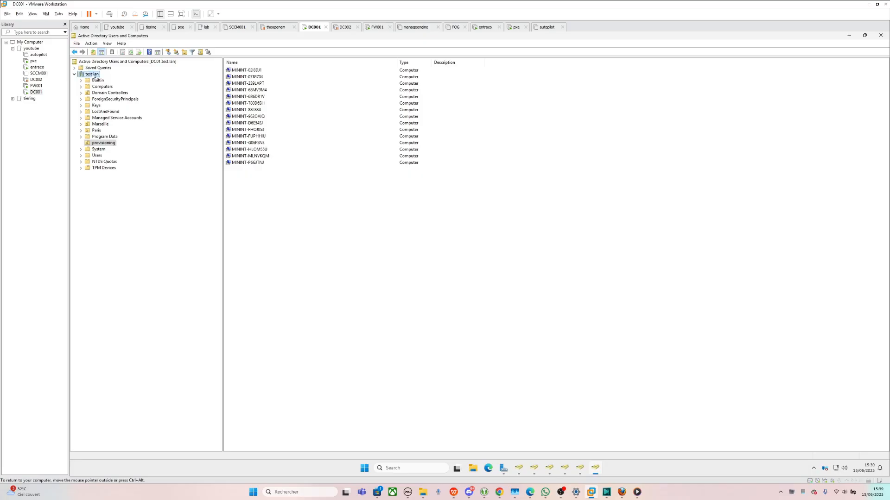
# Search the test.lan domain's users, contacts and groups for msaod and look over the search's scope and object types.
pyautogui.rightClick(92, 75)
pyautogui.click(117, 91)
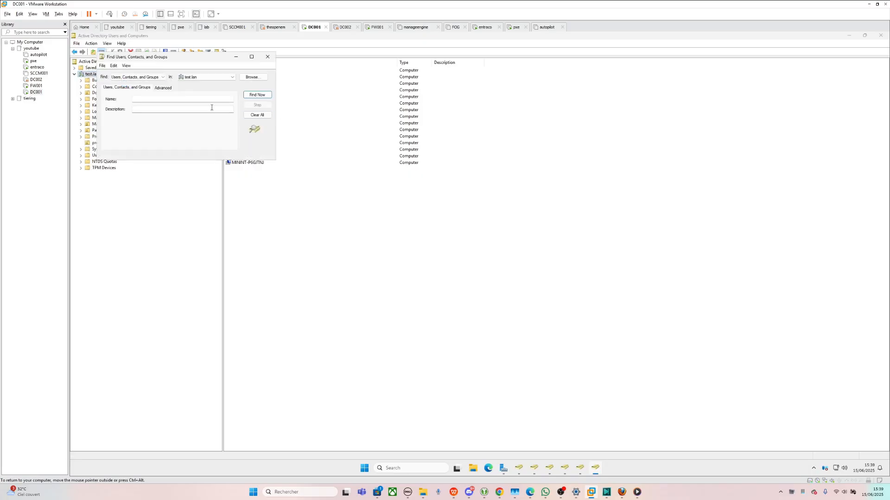
pyautogui.click(157, 98)
pyautogui.write('msaod')
pyautogui.press('Return')
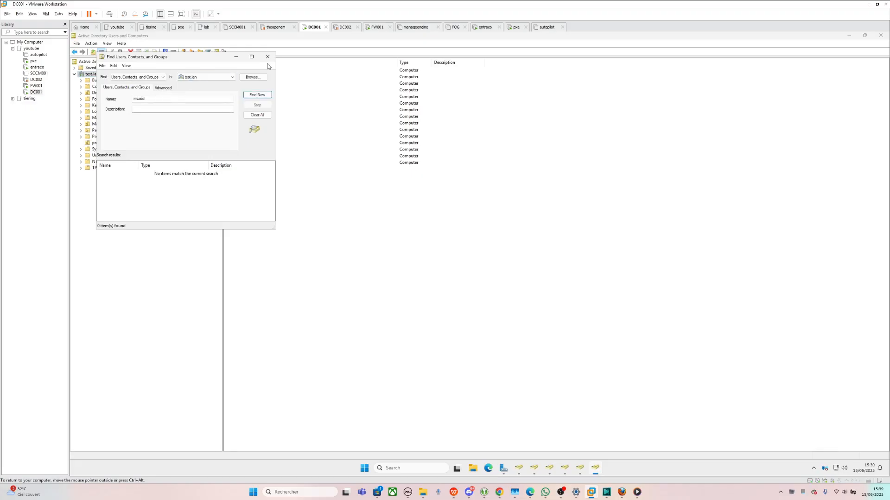
pyautogui.click(249, 77)
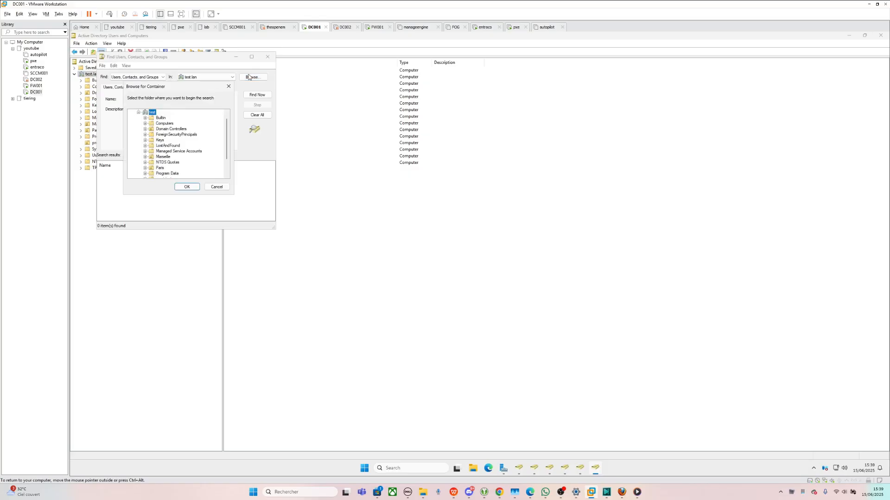
pyautogui.click(216, 186)
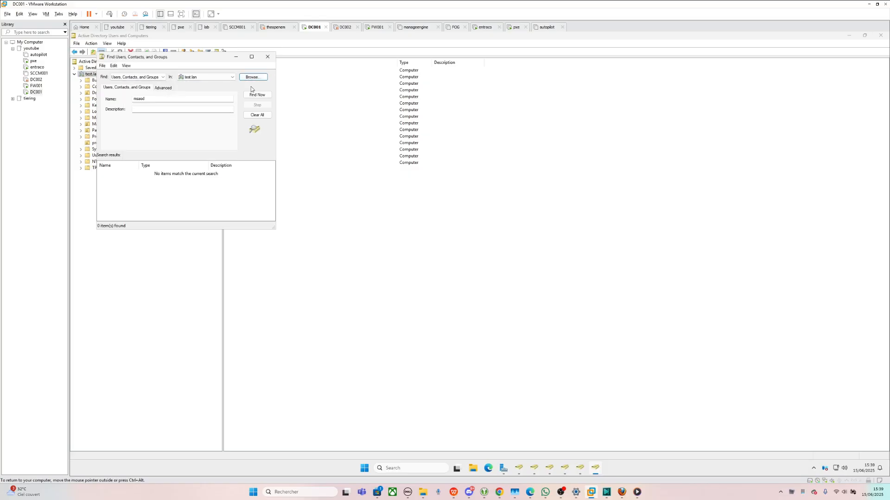
pyautogui.click(134, 77)
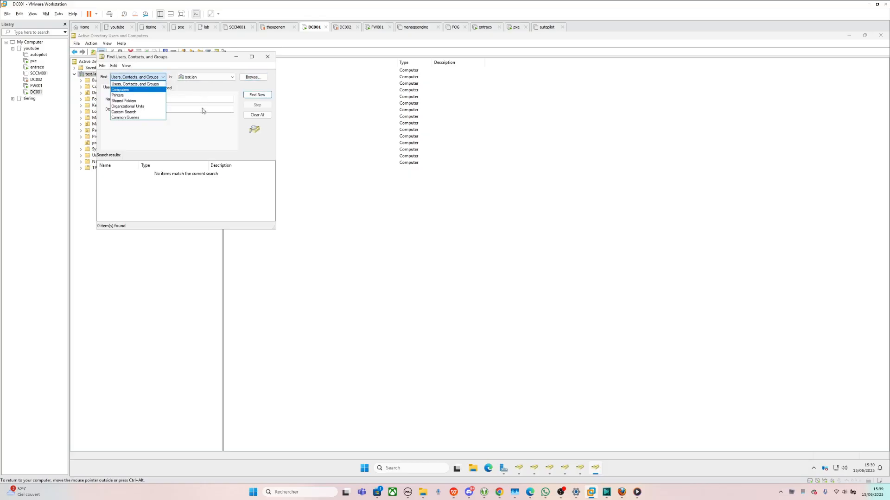
pyautogui.click(206, 135)
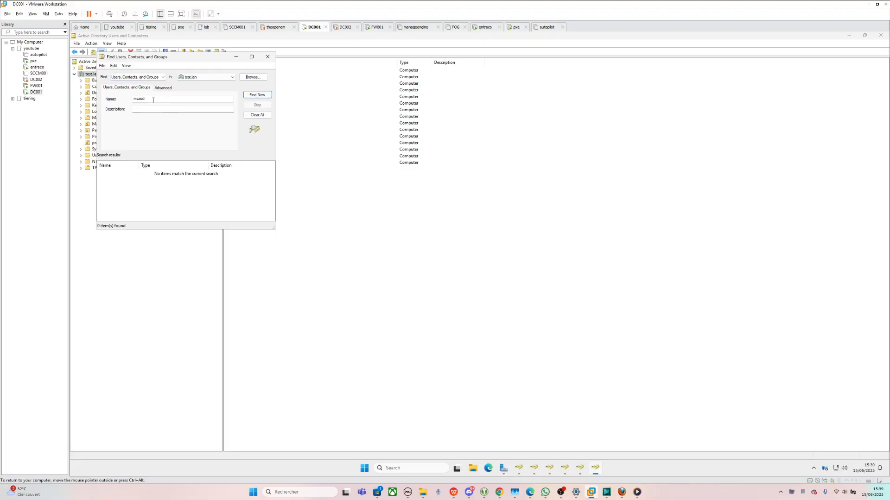
# Recheck the managed service account's name in the Intune connector on entraco and close the notice.
pyautogui.click(37, 66)
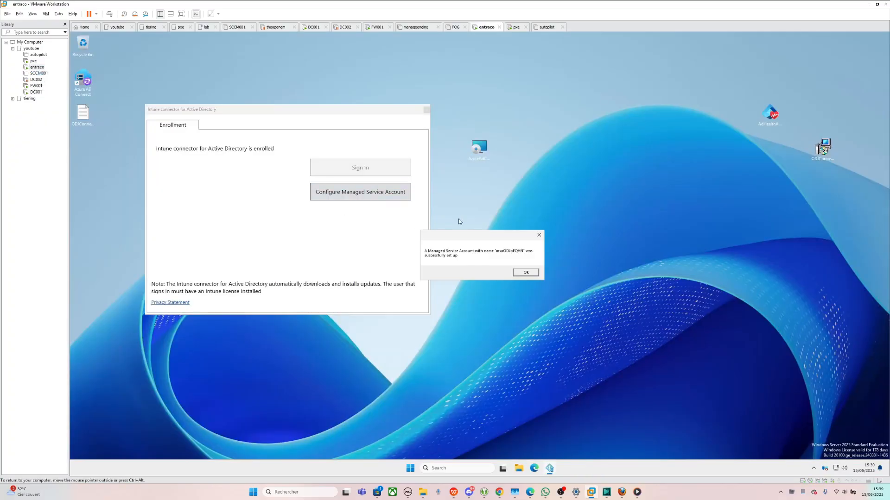
pyautogui.click(526, 272)
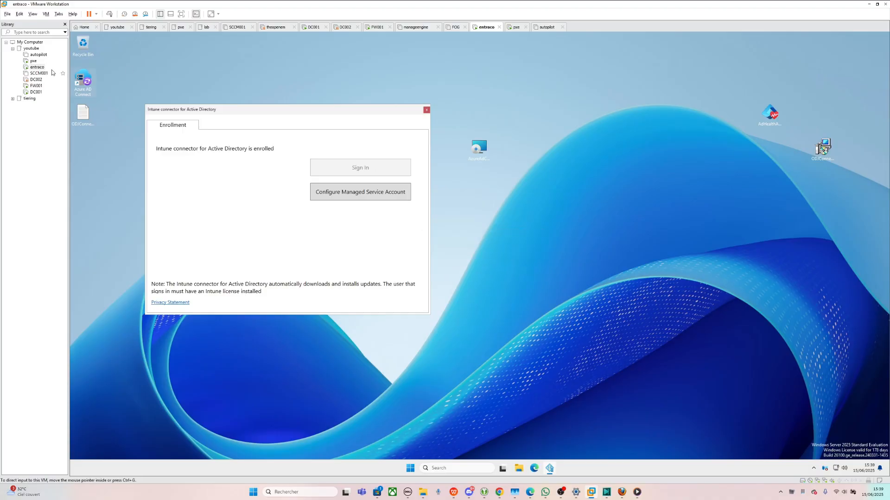
pyautogui.click(34, 61)
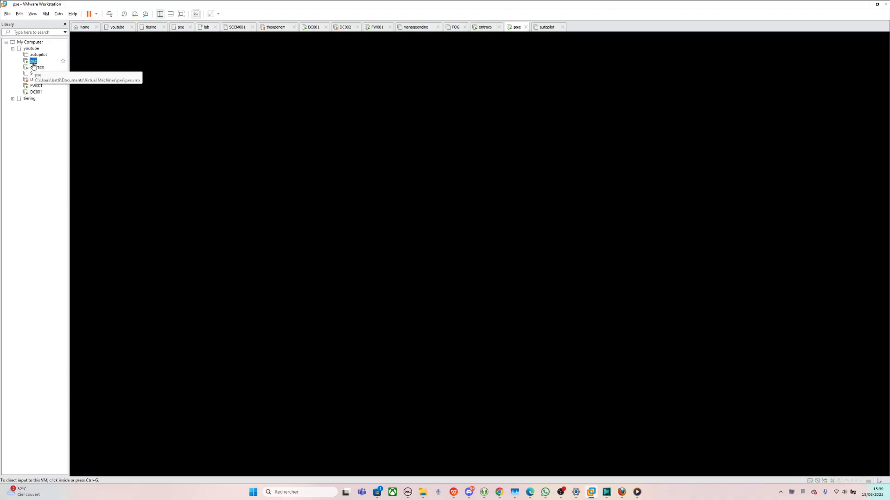
pyautogui.click(38, 74)
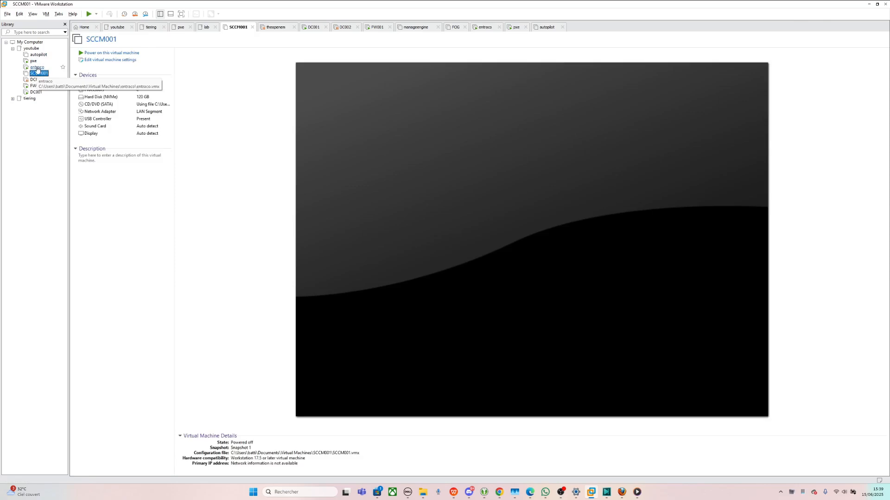
# Return to DC001, close the open search window and start delegating control of the provisioning organizational unit.
pyautogui.click(36, 92)
pyautogui.click(267, 56)
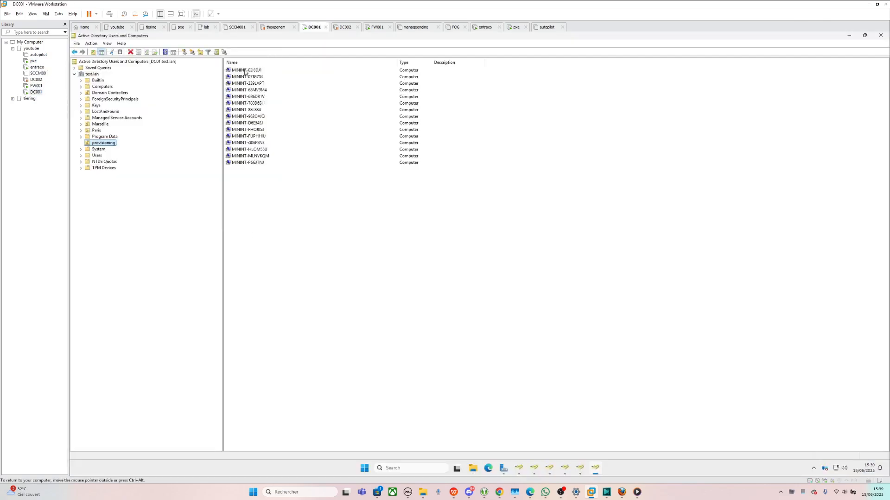
pyautogui.rightClick(111, 144)
pyautogui.click(142, 148)
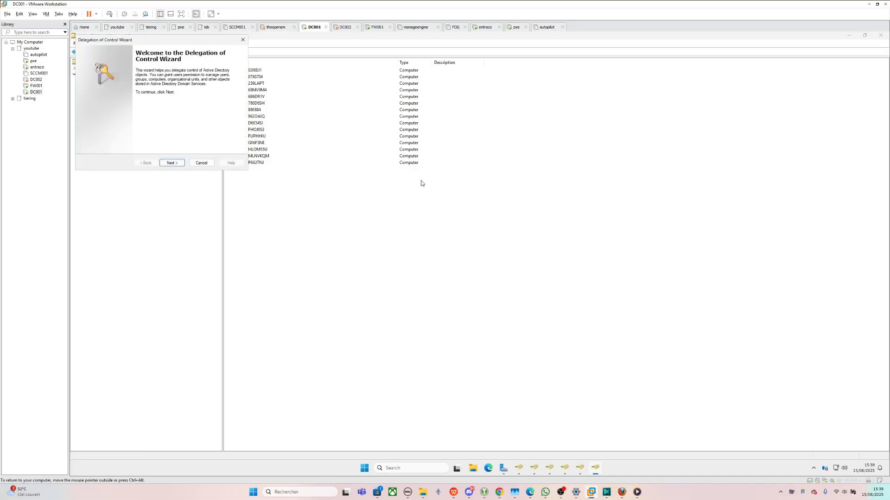
pyautogui.moveTo(194, 40); pyautogui.dragTo(359, 121)
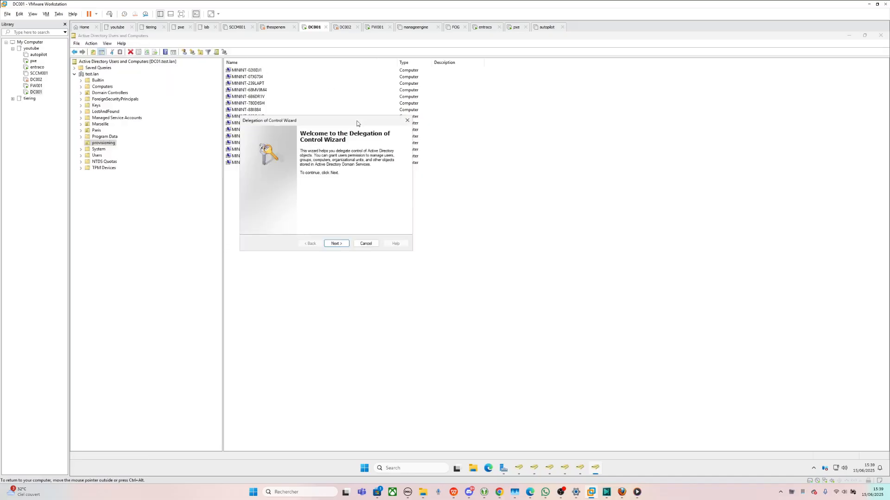
pyautogui.click(332, 243)
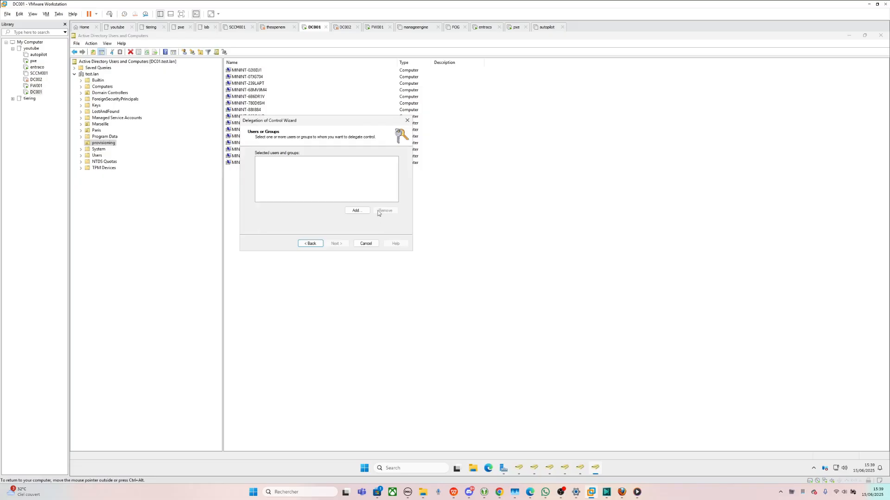
# Try to add msa as the delegate and check which object types the selection covers.
pyautogui.click(359, 211)
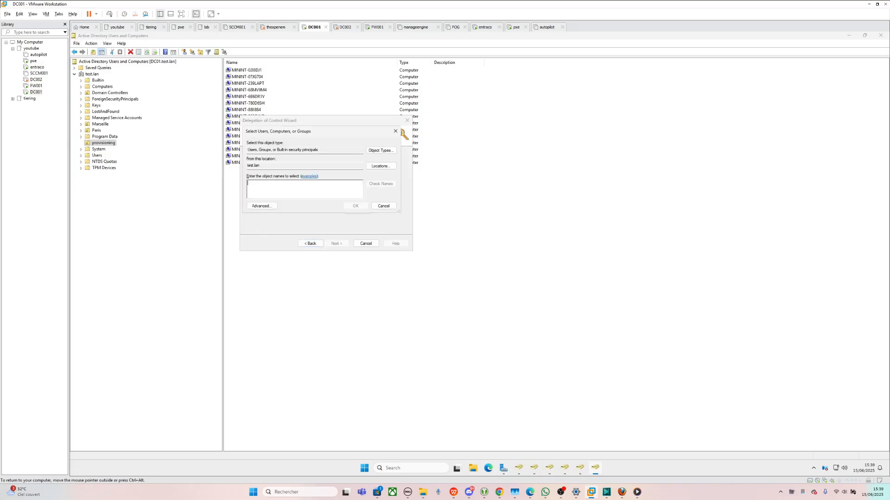
pyautogui.write('msa')
pyautogui.press('Return')
pyautogui.click(392, 243)
pyautogui.click(381, 151)
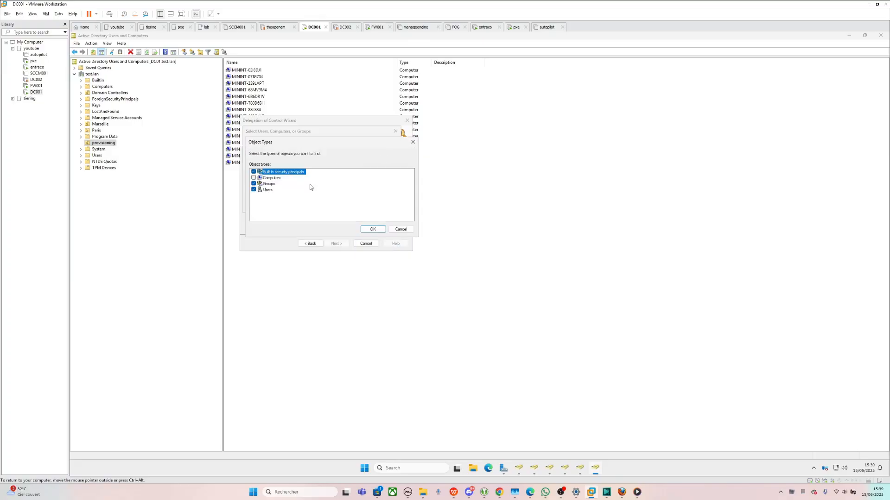
pyautogui.click(397, 229)
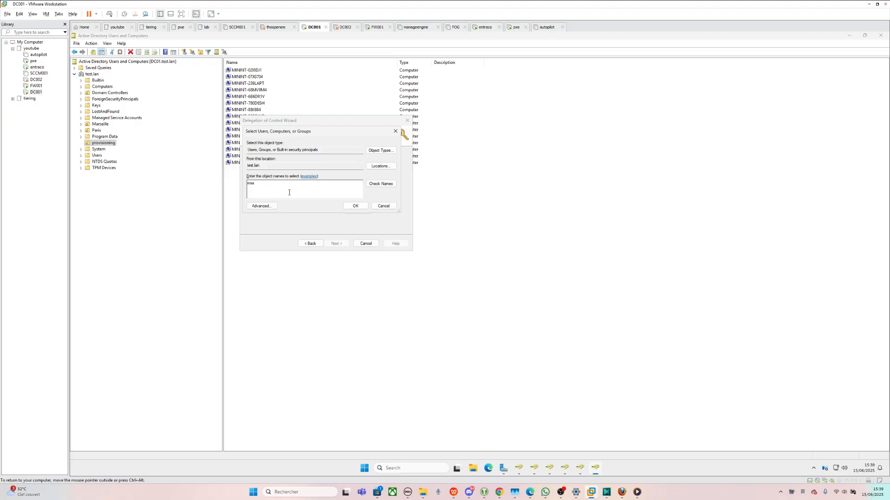
# Include computers in the selectable object types, add the account matching entr as the delegate and continue to the tasks.
pyautogui.press('BackSpace')
pyautogui.click(383, 153)
pyautogui.click(254, 178)
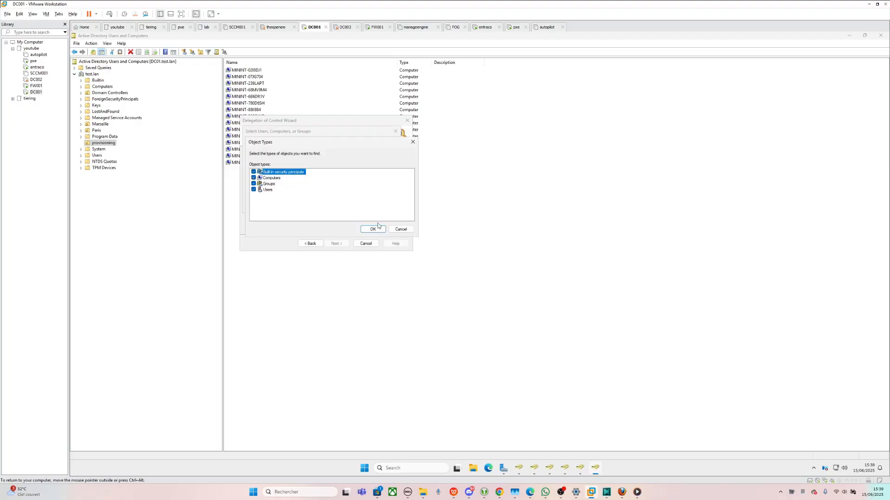
pyautogui.click(373, 229)
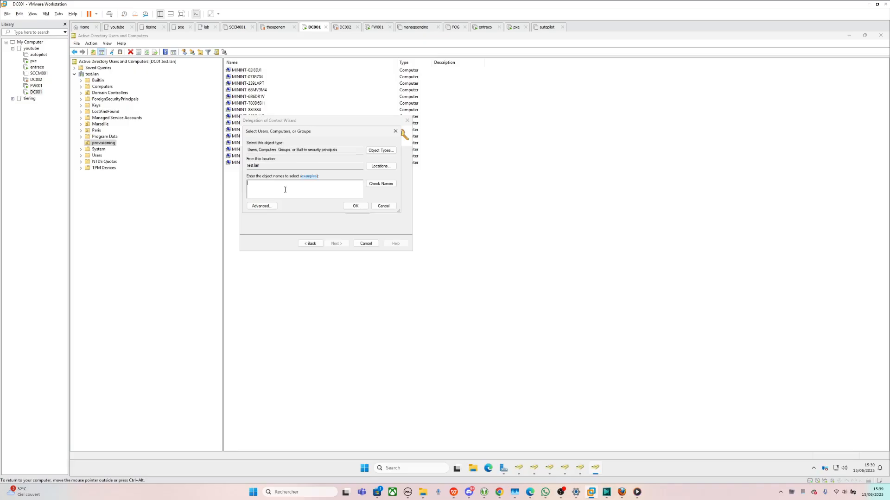
pyautogui.press('BackSpace')
pyautogui.write('entr')
pyautogui.press('Return')
pyautogui.click(337, 243)
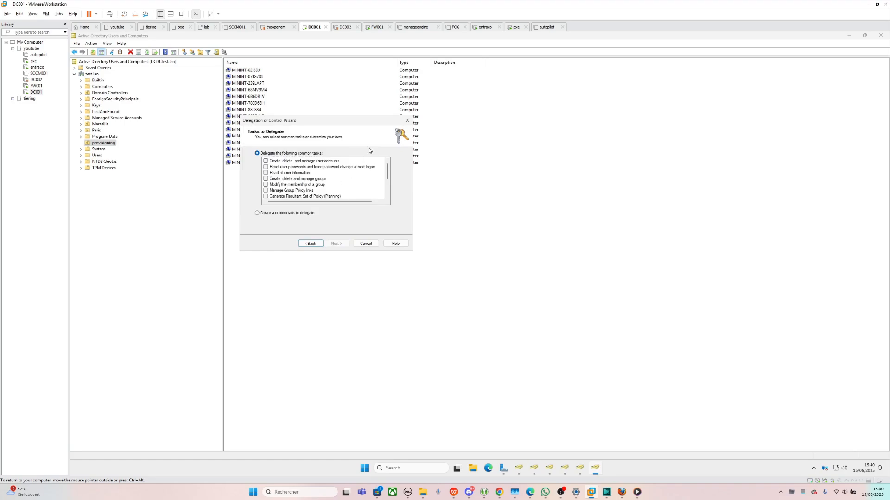
# Delegate a custom task granting Full Control over this folder, its existing objects and new objects, and finish the wizard.
pyautogui.click(295, 213)
pyautogui.click(337, 243)
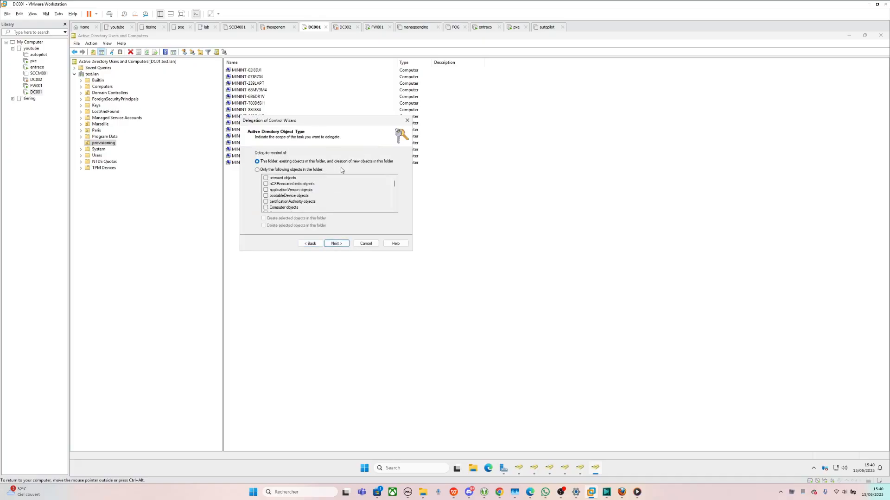
pyautogui.click(336, 243)
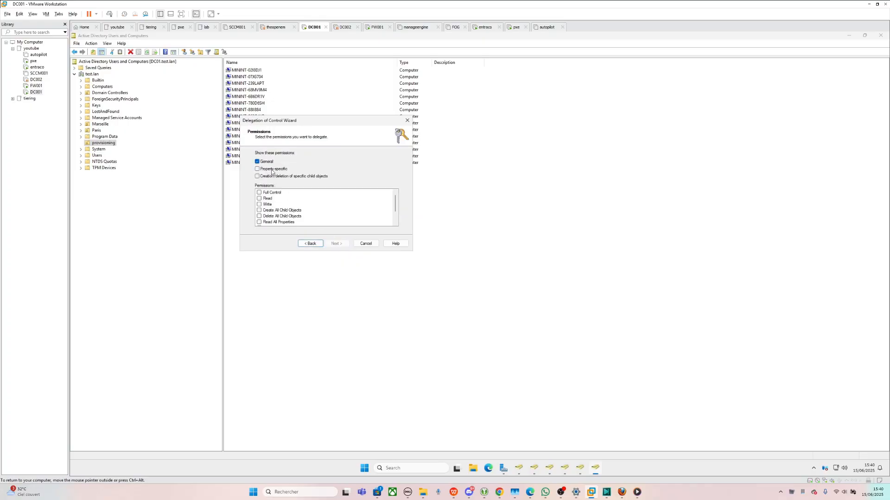
pyautogui.click(260, 193)
pyautogui.click(341, 244)
pyautogui.click(341, 244)
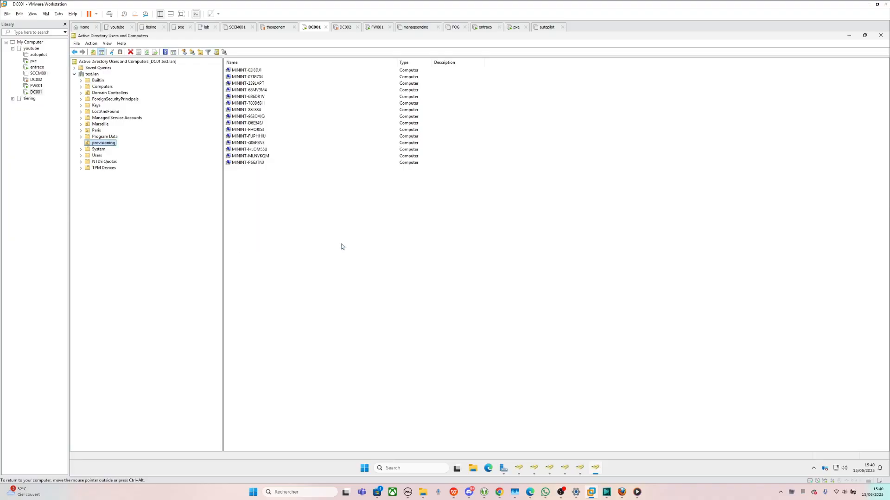
# Refresh the provisioning organizational unit and search the test.lan domain's users, contacts and groups for msa.
pyautogui.rightClick(392, 254)
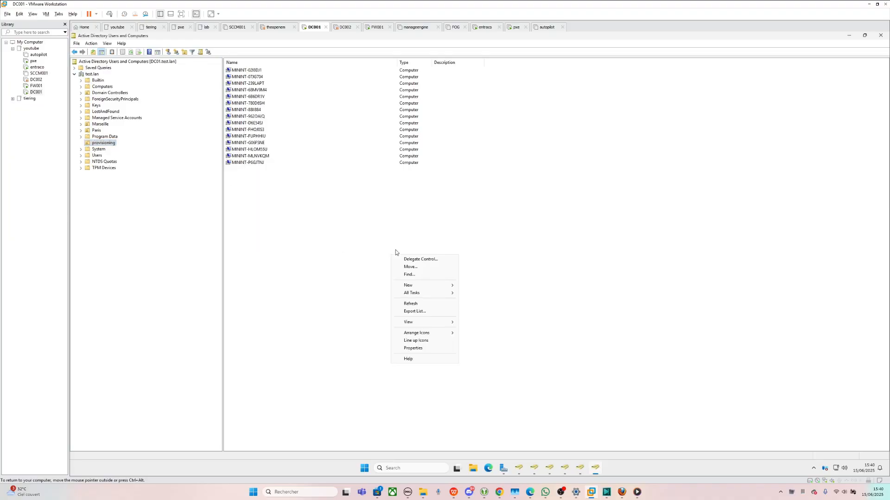
pyautogui.click(408, 304)
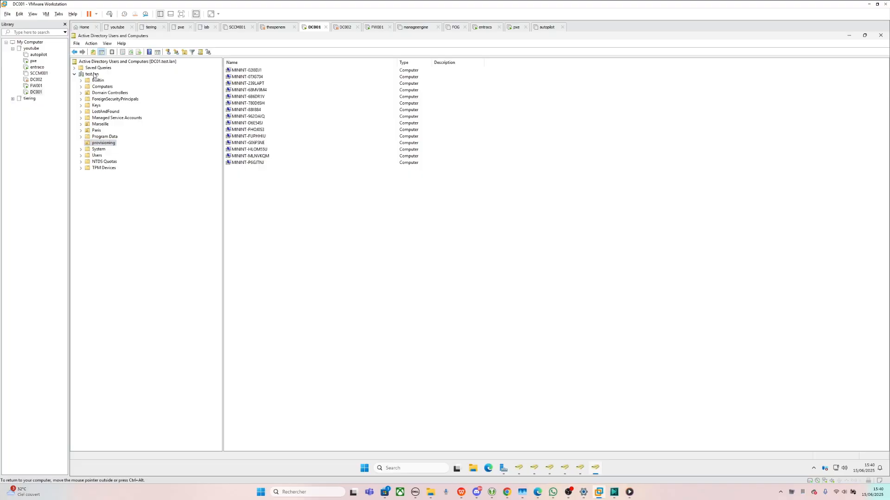
pyautogui.rightClick(93, 74)
pyautogui.click(106, 87)
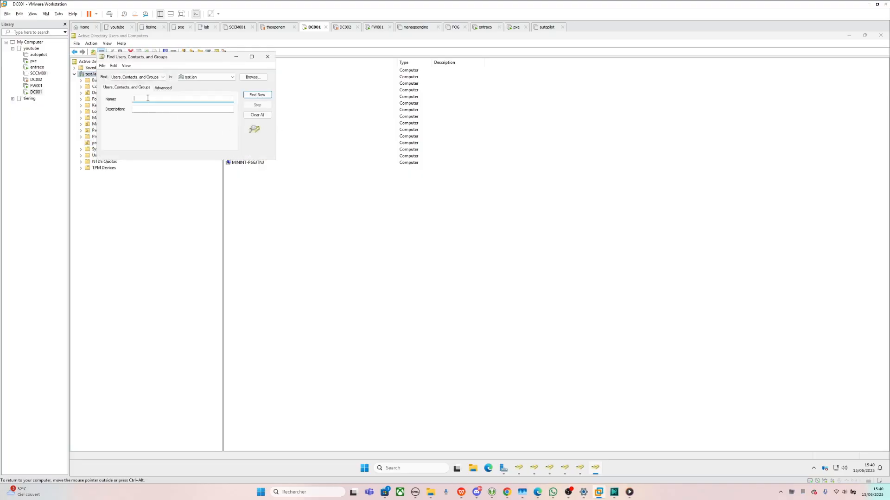
pyautogui.write('msa')
pyautogui.press('Return')
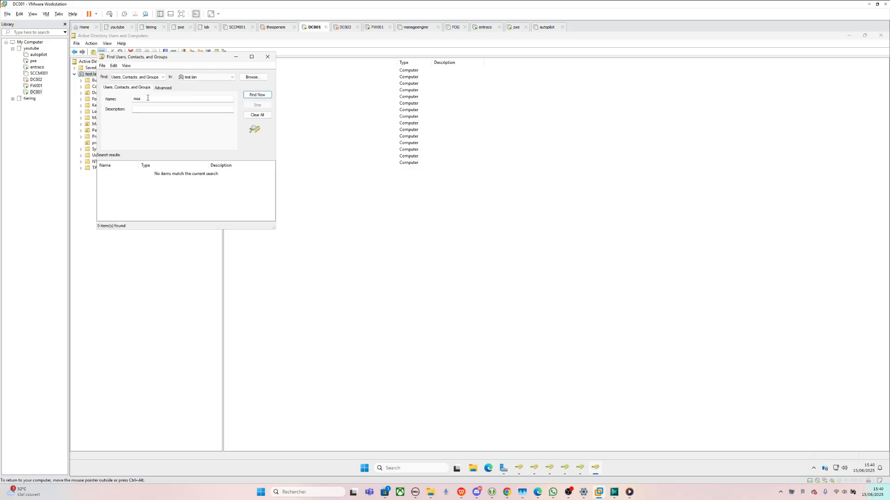
pyautogui.click(267, 56)
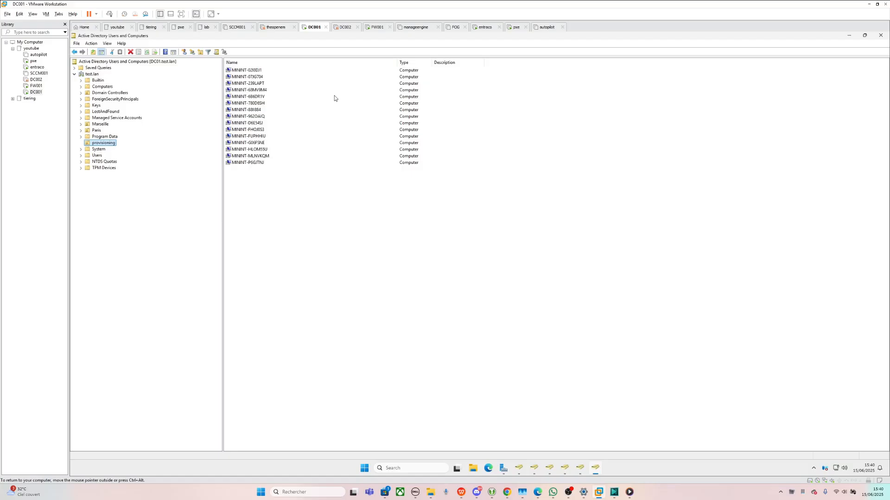
pyautogui.click(356, 136)
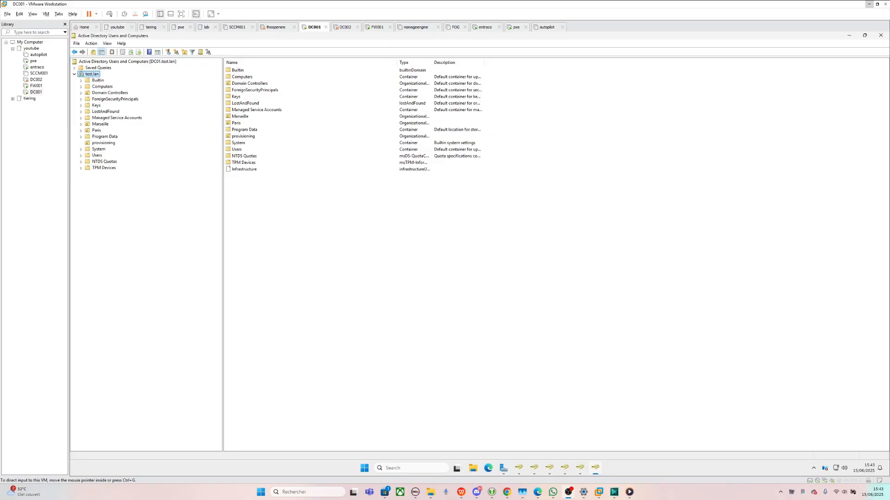
# Search the test.lan domain's computers for msa and close the search.
pyautogui.rightClick(92, 74)
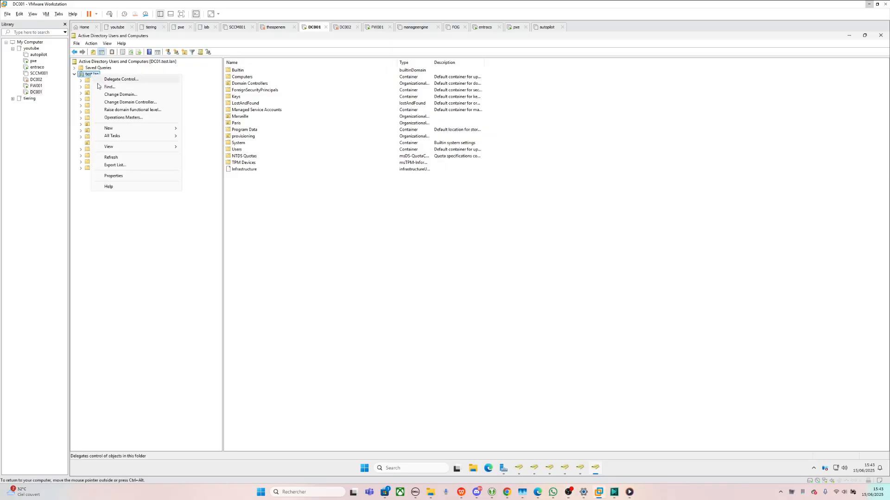
pyautogui.click(99, 86)
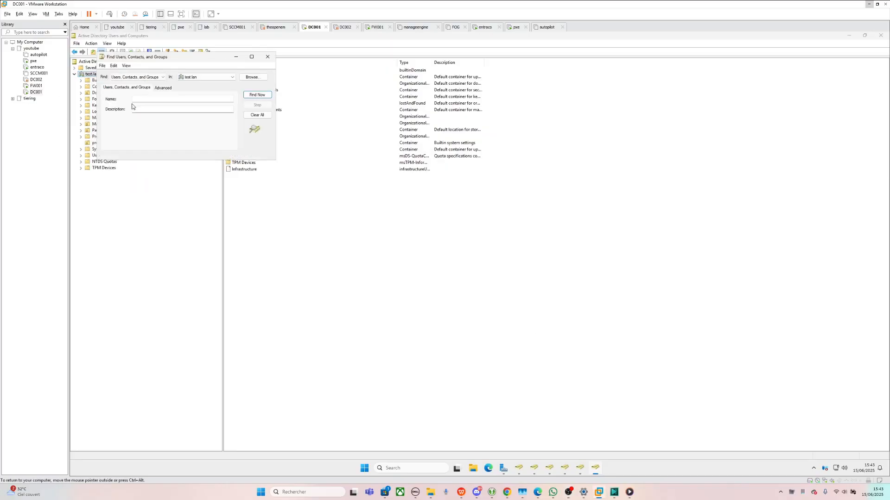
pyautogui.click(142, 77)
pyautogui.click(136, 91)
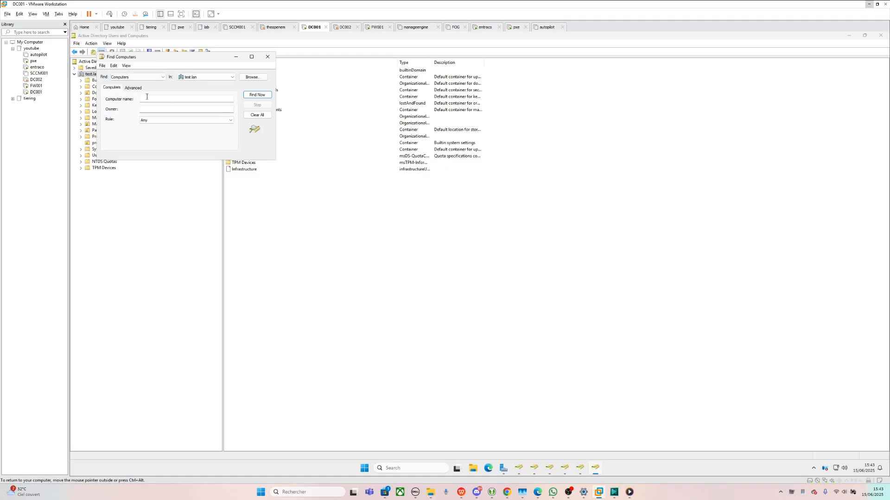
pyautogui.click(148, 98)
pyautogui.write('msa')
pyautogui.press('Return')
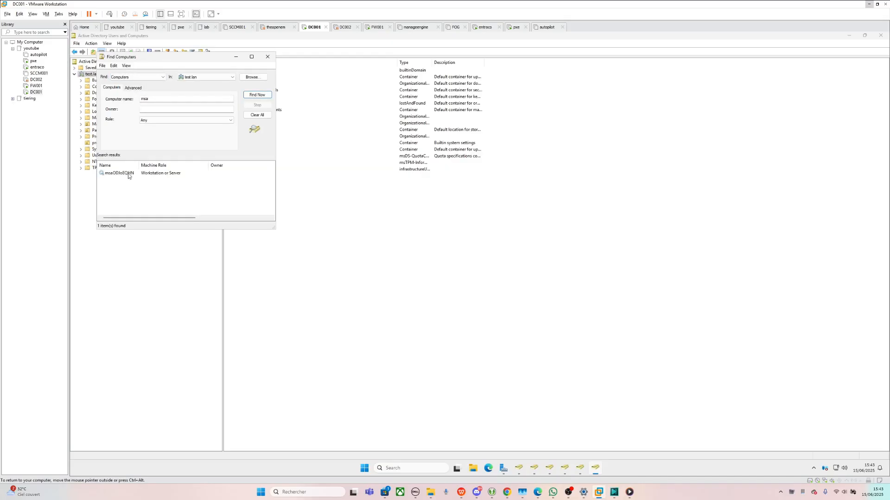
pyautogui.click(268, 57)
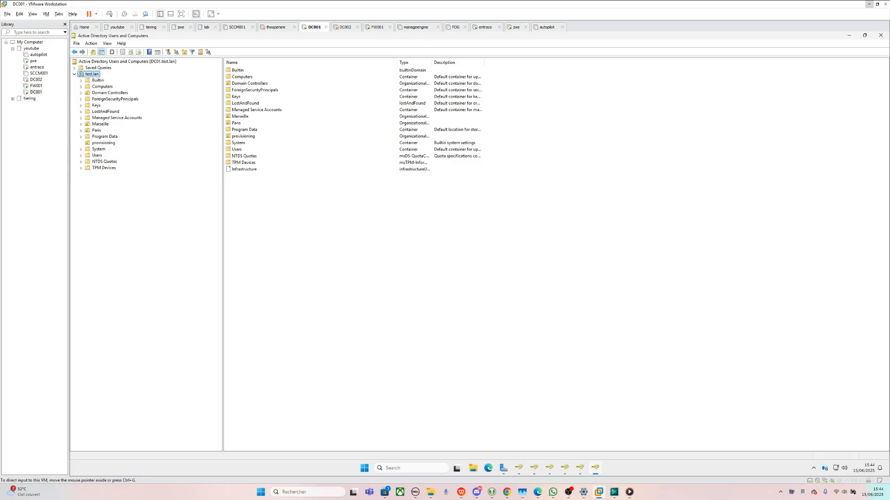
# Switch to the Intune admin center, dismiss the downloads list and open the Windows Autopilot deployment profiles under Windows enrollment.
pyautogui.click(869, 4)
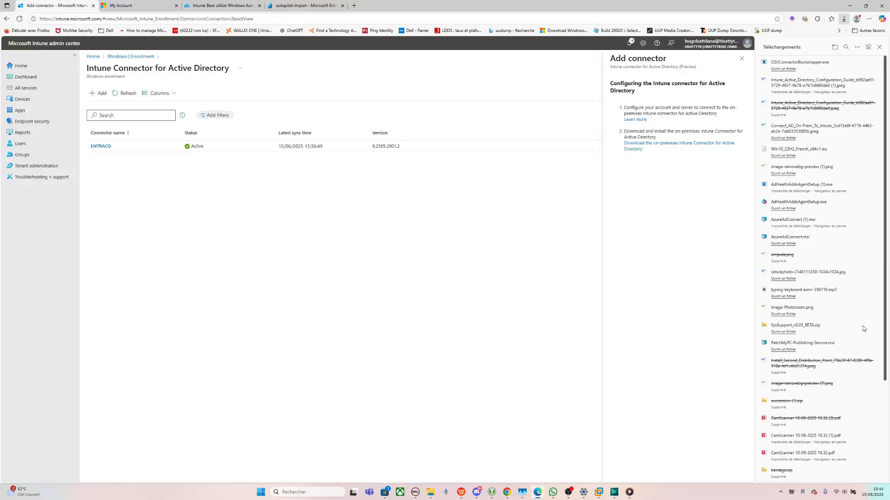
pyautogui.click(880, 48)
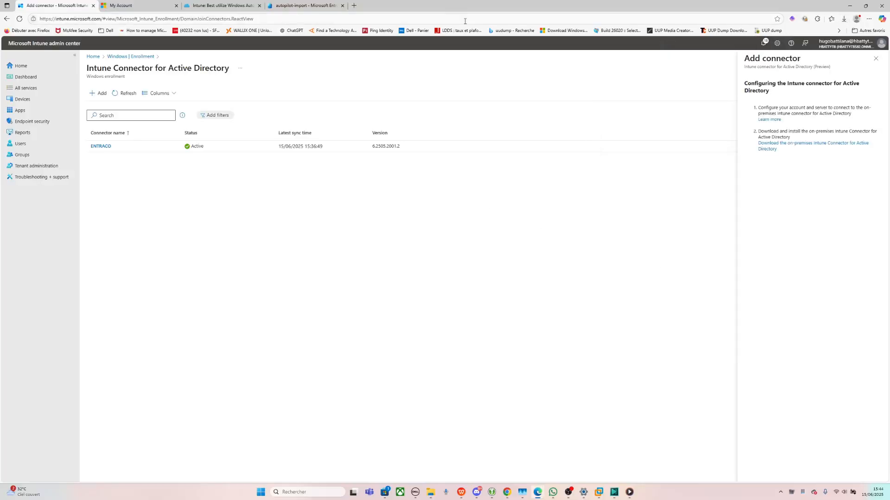
pyautogui.click(21, 102)
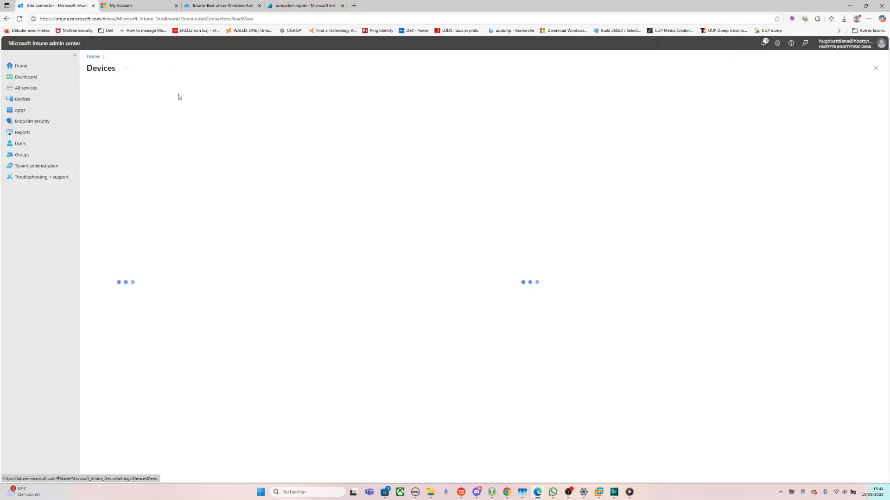
pyautogui.click(116, 160)
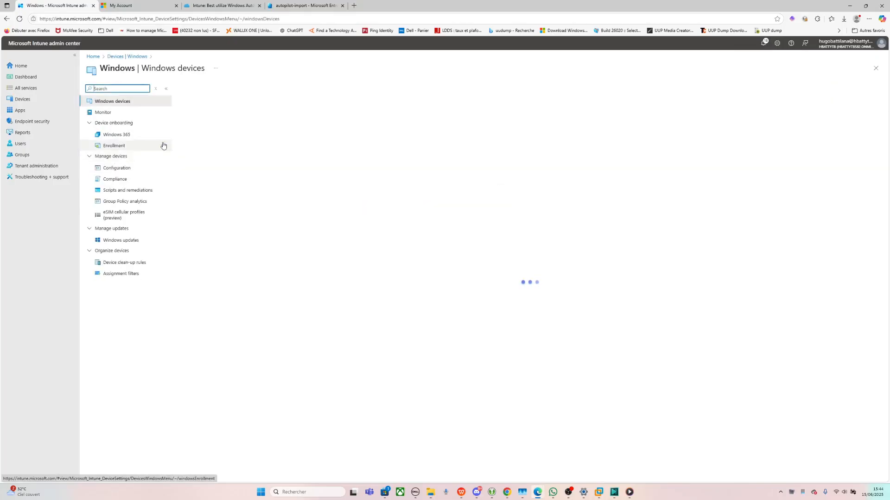
pyautogui.click(119, 147)
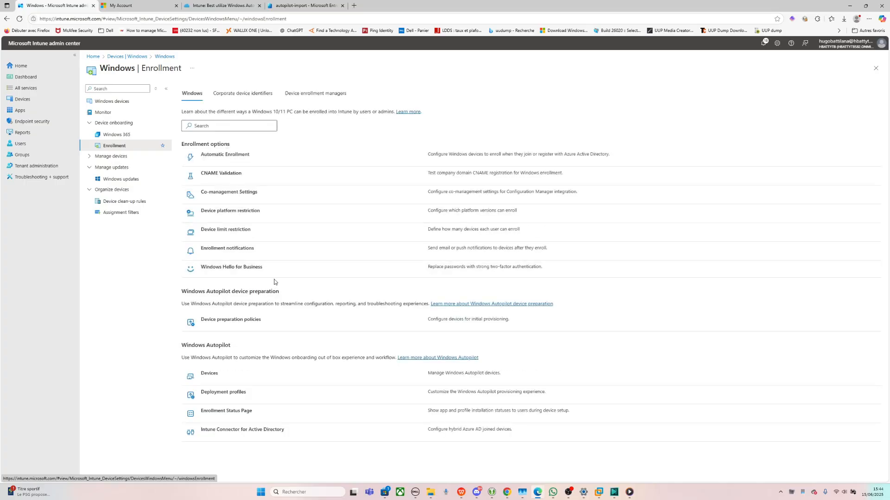
pyautogui.click(241, 395)
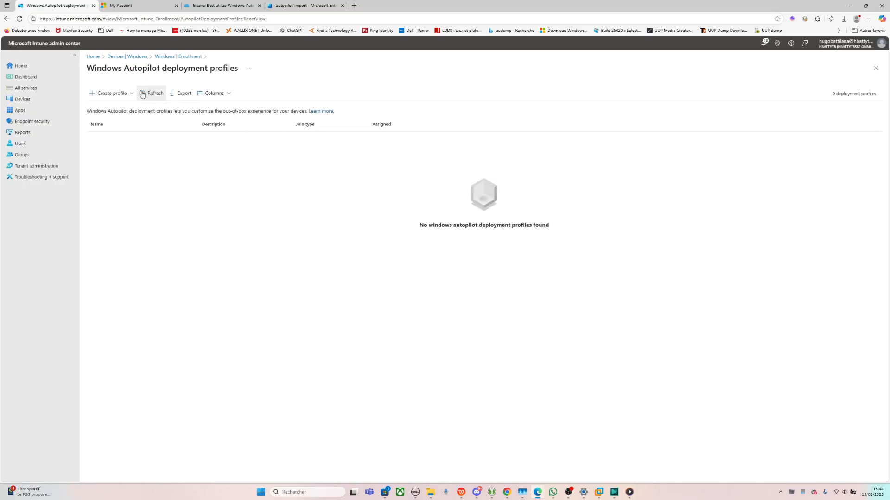
# Start a Windows PC deployment profile named "[Windows] default enrollement" and continue to its out-of-box experience settings.
pyautogui.click(113, 93)
pyautogui.click(109, 110)
pyautogui.click(207, 110)
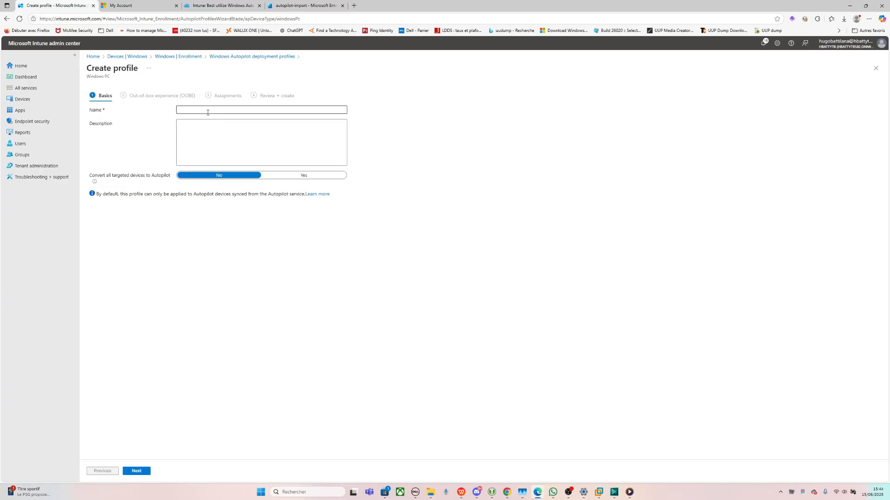
pyautogui.write('Default')
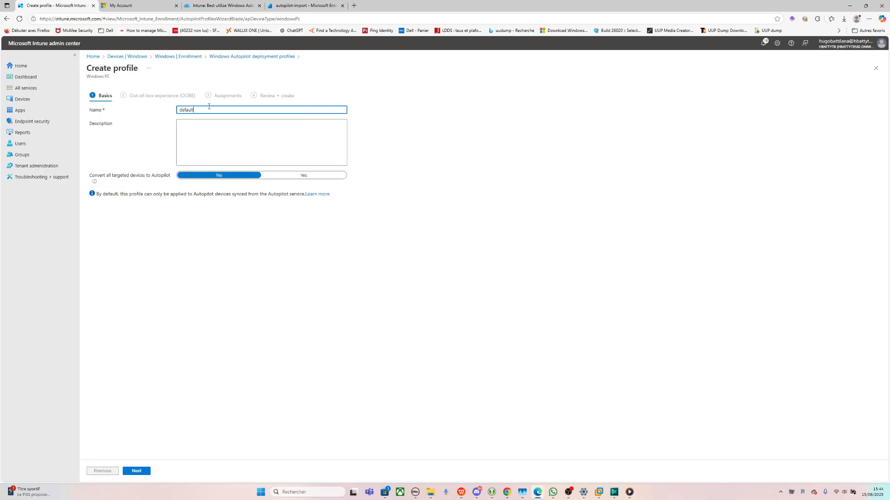
pyautogui.hotkey('ctrl', 'a')
pyautogui.write('[w')
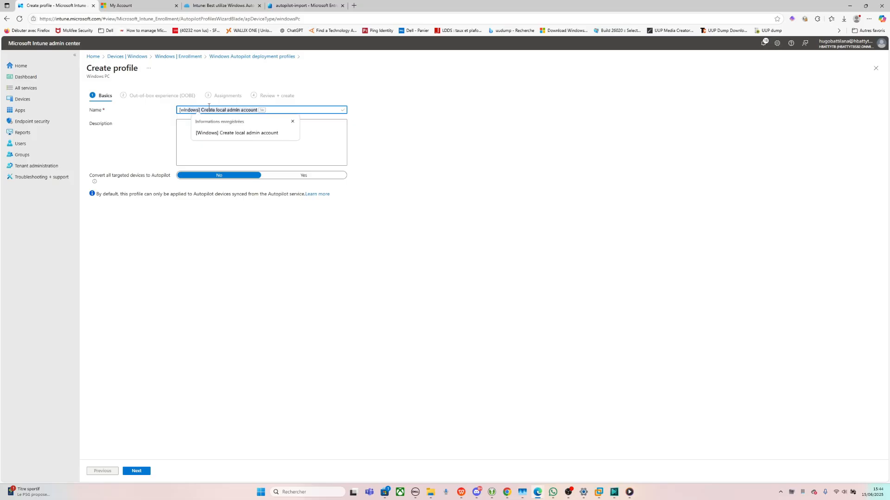
pyautogui.press('Tab')
pyautogui.press('BackSpace')
pyautogui.press('BackSpace')
pyautogui.press('BackSpace')
pyautogui.press('BackSpace')
pyautogui.press('BackSpace')
pyautogui.press('BackSpace')
pyautogui.press('BackSpace')
pyautogui.press('BackSpace')
pyautogui.press('BackSpace')
pyautogui.press('BackSpace')
pyautogui.press('BackSpace')
pyautogui.press('BackSpace')
pyautogui.press('BackSpace')
pyautogui.press('BackSpace')
pyautogui.press('BackSpace')
pyautogui.press('BackSpace')
pyautogui.press('BackSpace')
pyautogui.press('BackSpace')
pyautogui.press('BackSpace')
pyautogui.press('BackSpace')
pyautogui.write('default enrollement')
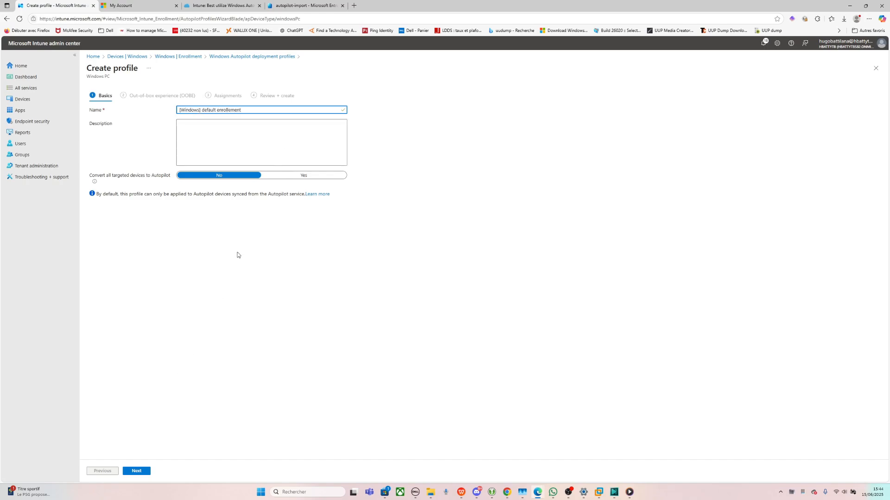
pyautogui.click(137, 471)
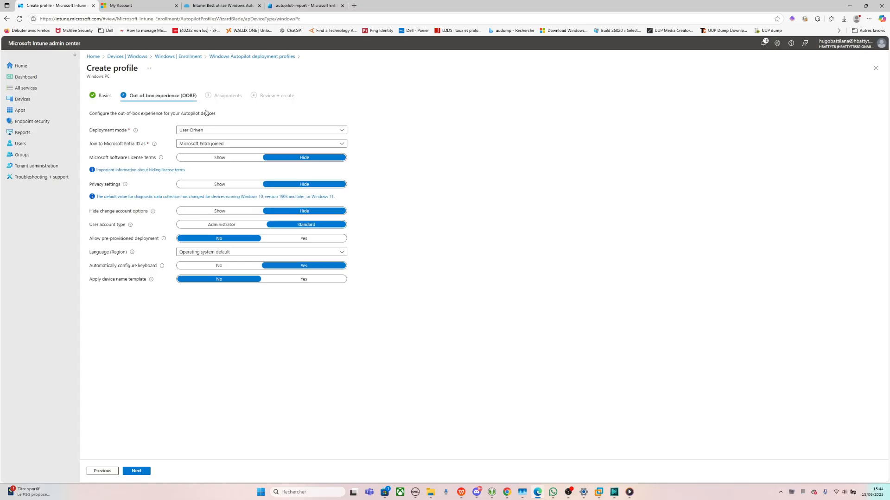
# Set the deployment mode to User-Driven and the join type to Microsoft Entra hybrid joined, and continue to the assignments.
pyautogui.click(210, 130)
pyautogui.click(408, 217)
pyautogui.click(180, 133)
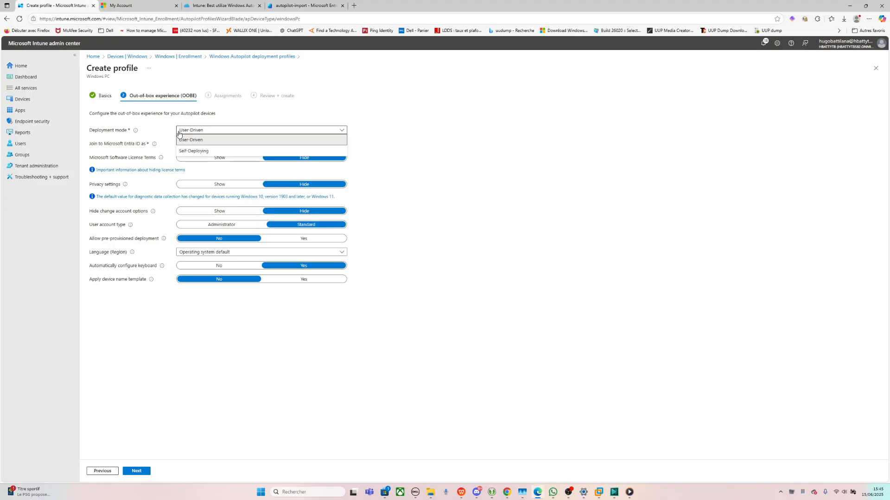
pyautogui.click(182, 140)
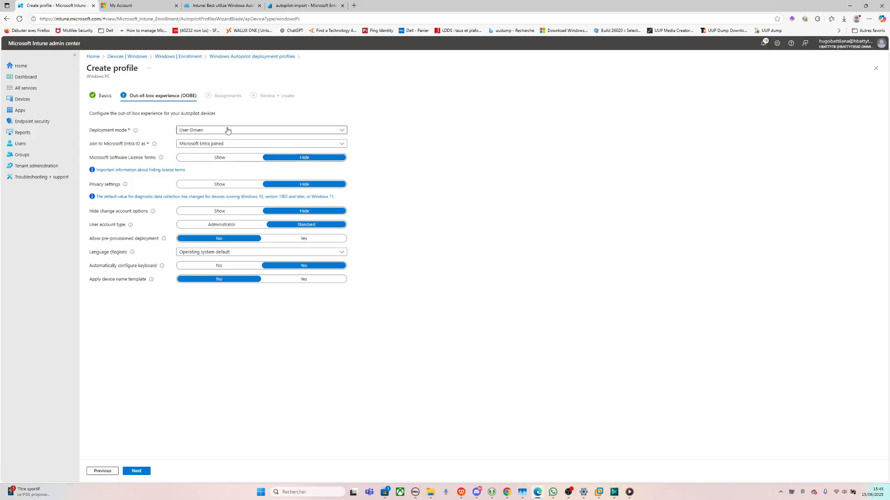
pyautogui.click(225, 144)
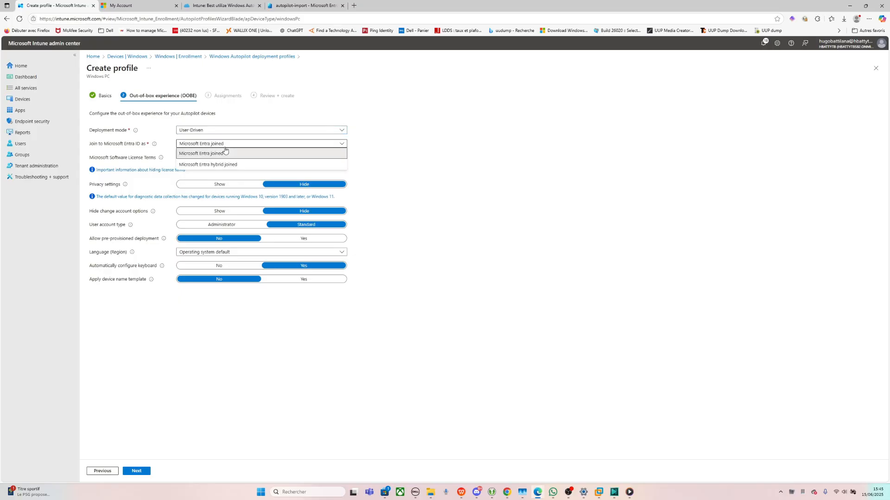
pyautogui.click(235, 165)
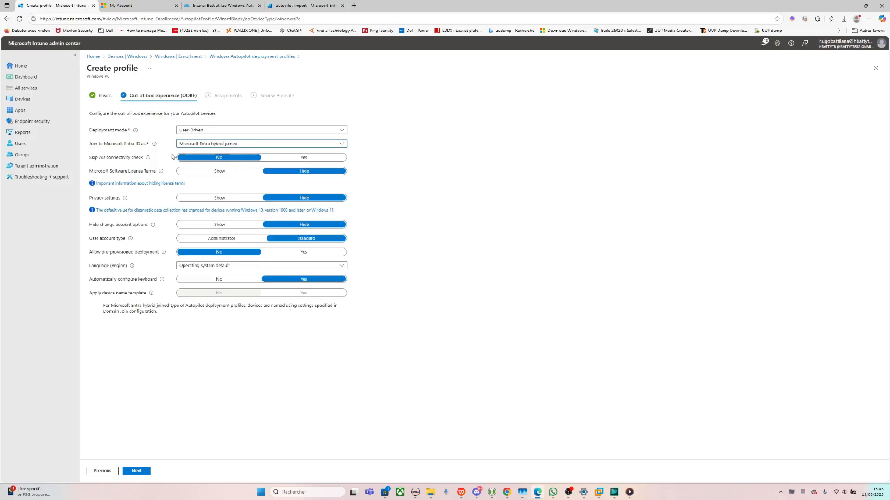
pyautogui.moveTo(149, 160)
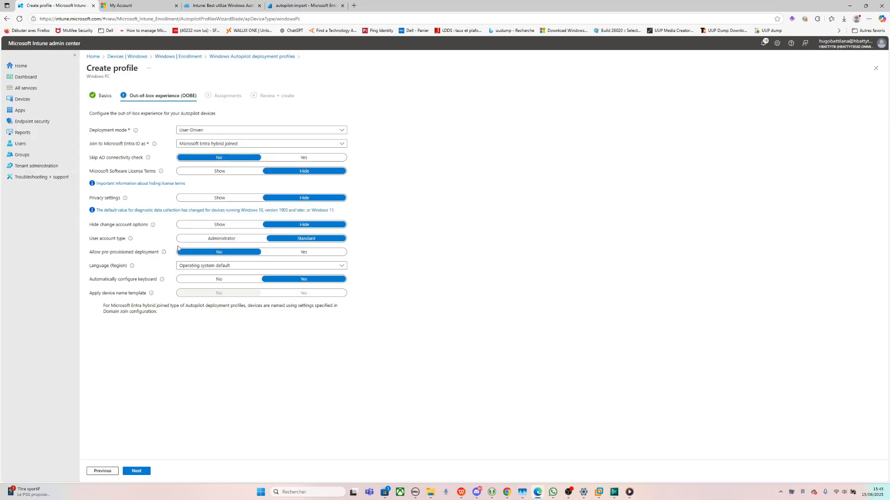
pyautogui.moveTo(164, 254)
pyautogui.click(139, 471)
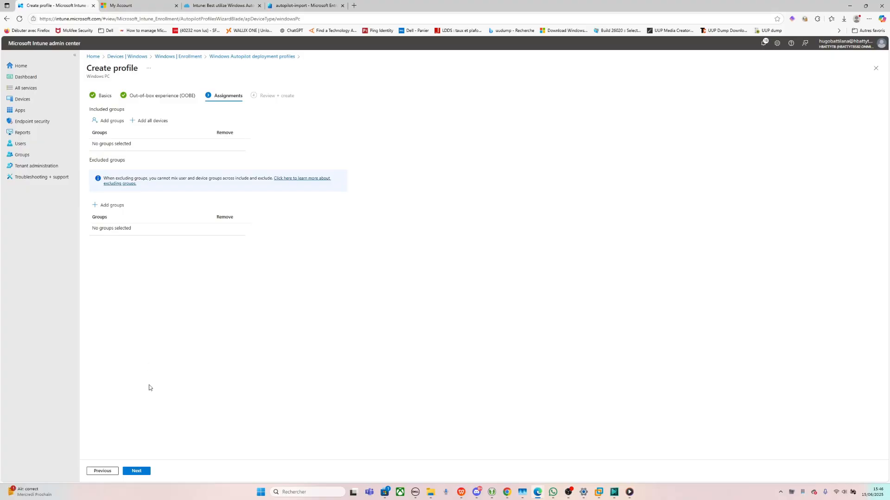
# Include the autopilot-import group in the deployment profile's assignments and create the profile.
pyautogui.click(109, 121)
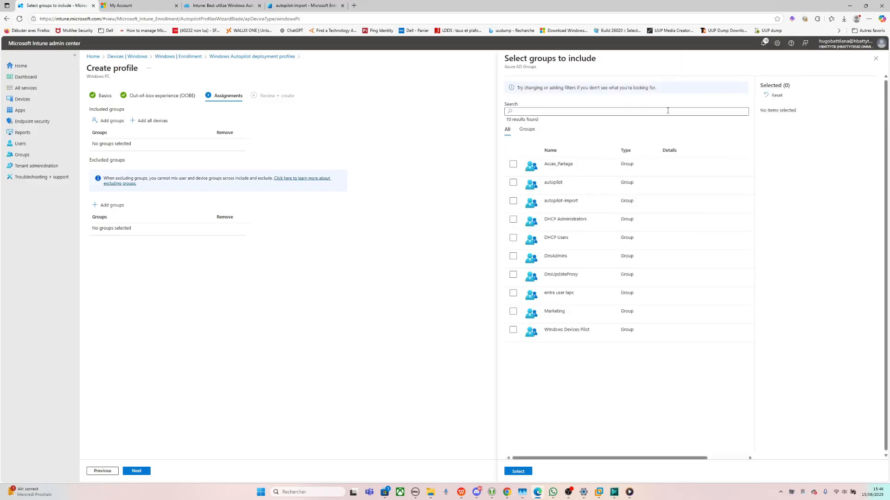
pyautogui.click(667, 111)
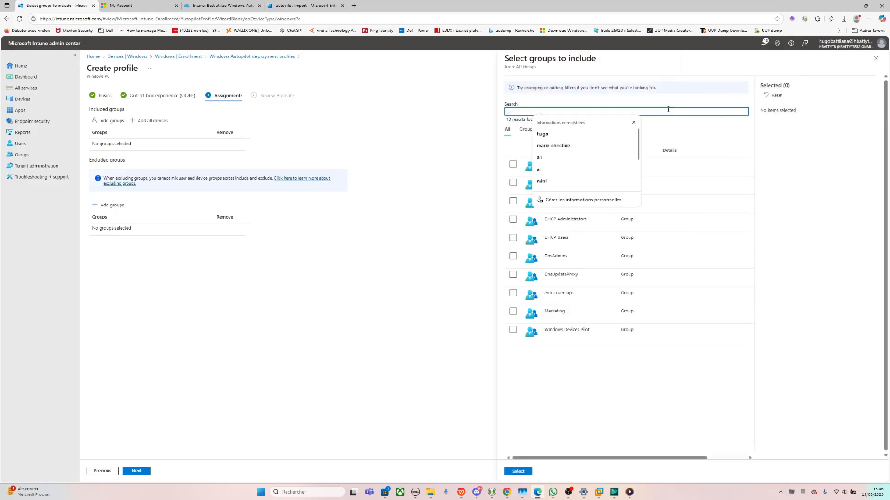
pyautogui.write('auto')
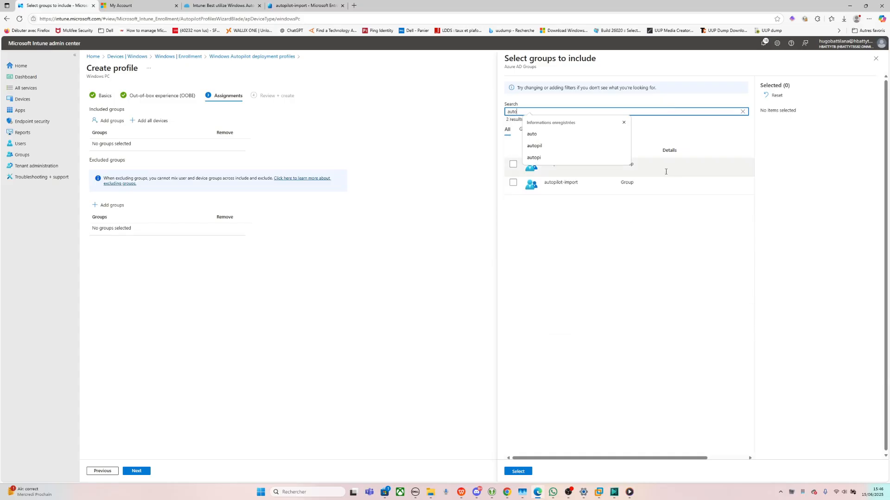
pyautogui.click(513, 182)
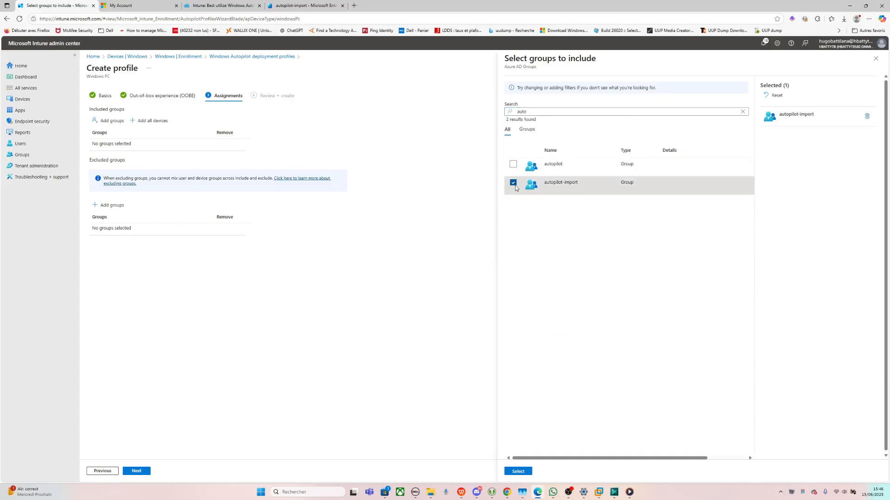
pyautogui.click(516, 472)
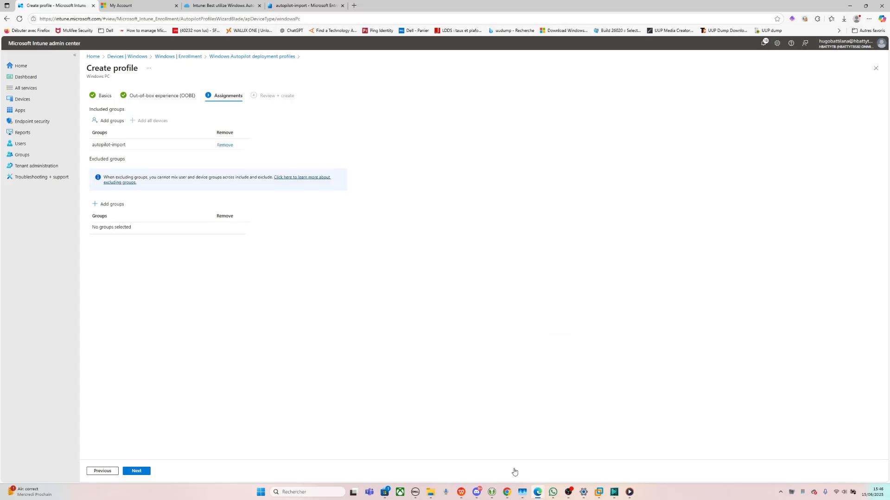
pyautogui.click(134, 470)
pyautogui.click(134, 471)
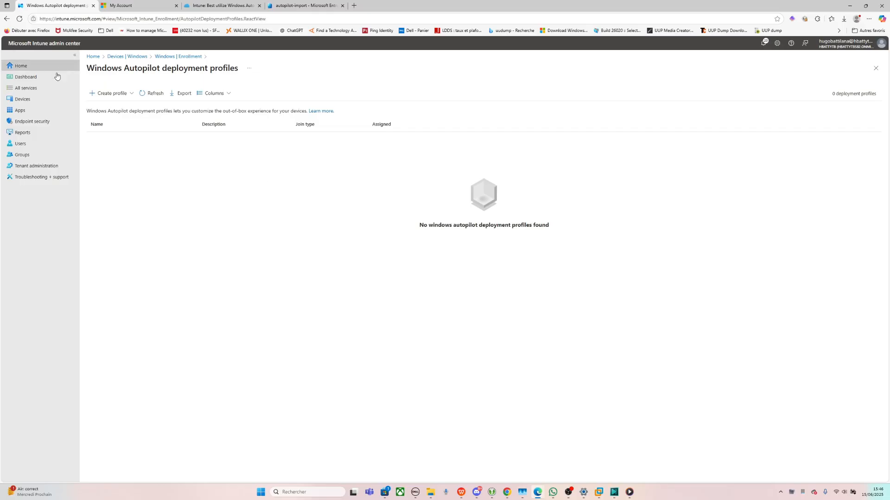
# Go to the configuration policies for all devices.
pyautogui.click(39, 103)
pyautogui.click(119, 163)
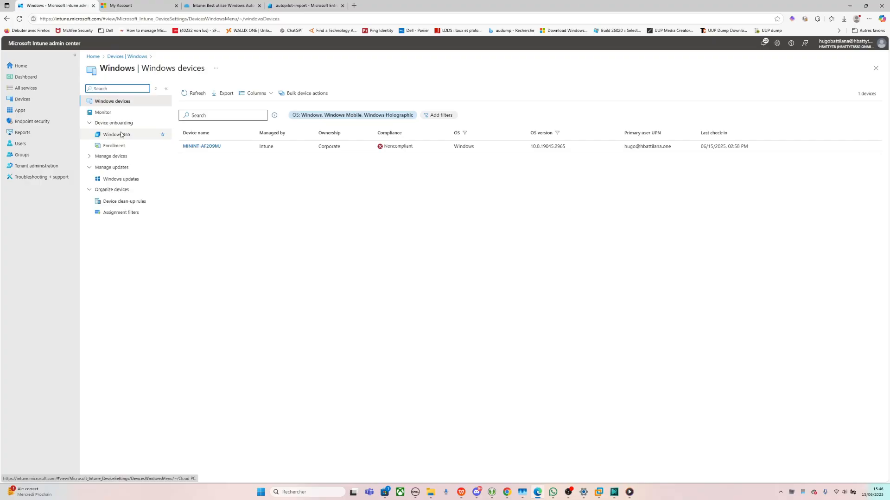
pyautogui.hotkey('alt', 'Left')
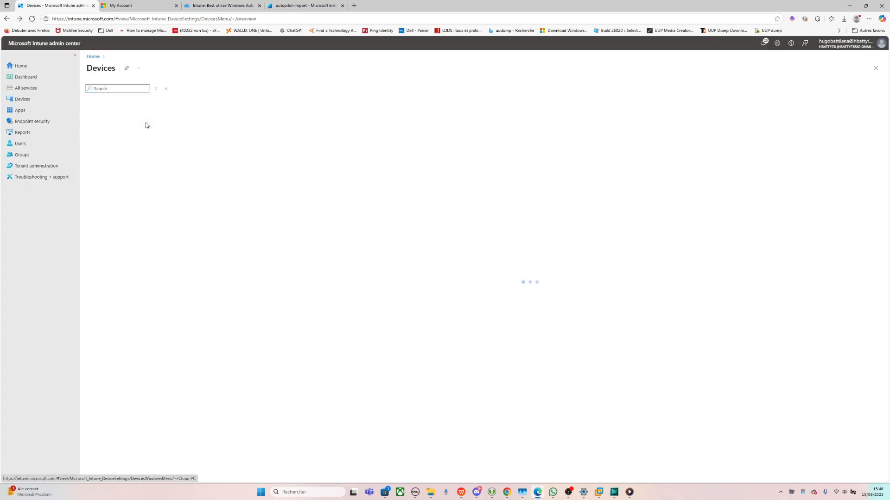
pyautogui.click(117, 257)
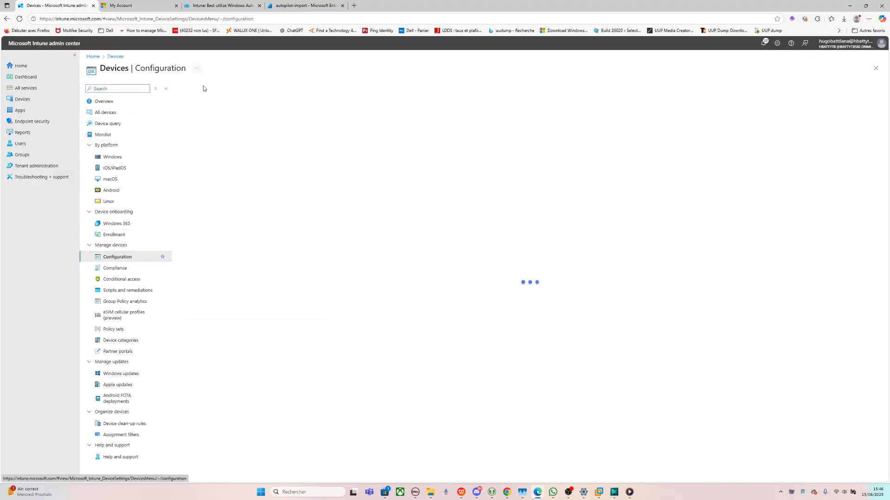
# Start a new configuration policy for Windows 10 and later based on the Domain join template.
pyautogui.click(197, 113)
pyautogui.click(200, 123)
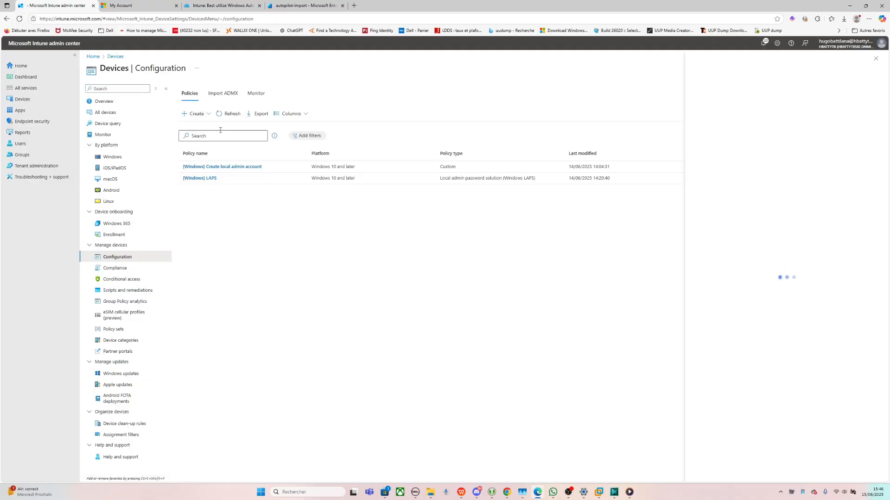
pyautogui.click(737, 91)
pyautogui.click(721, 156)
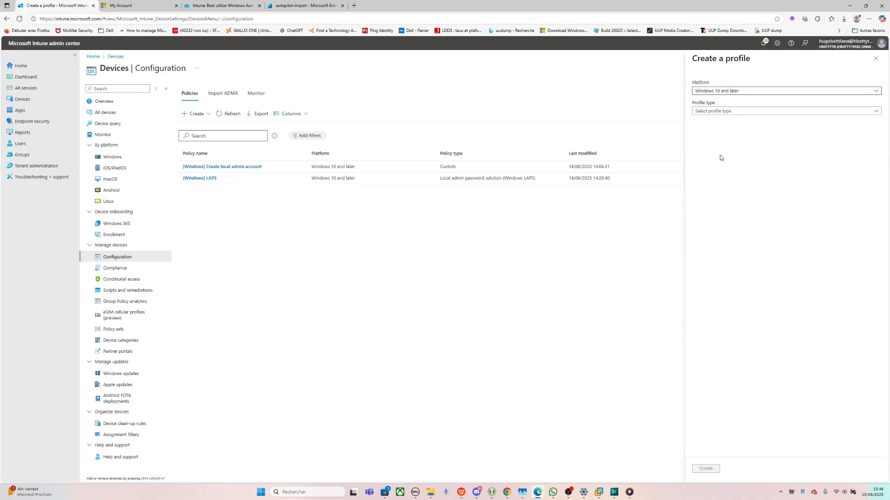
pyautogui.click(719, 116)
pyautogui.click(712, 139)
pyautogui.click(698, 249)
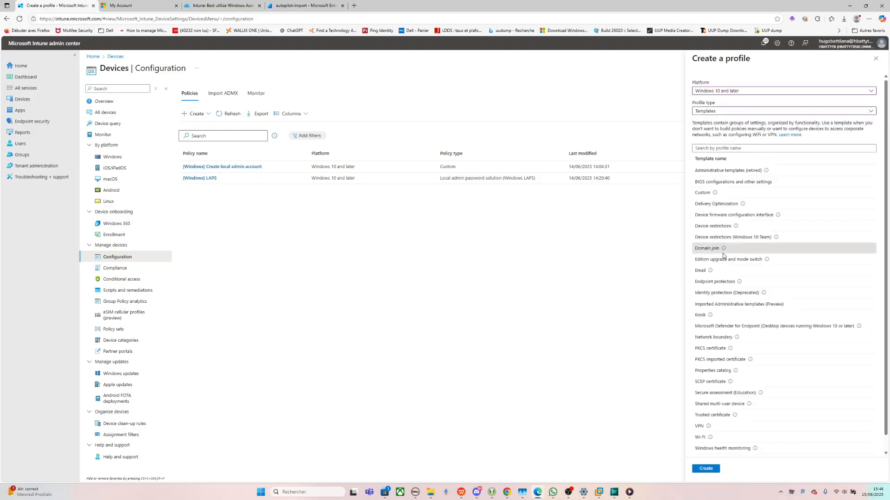
pyautogui.click(706, 470)
# Name the Domain Join profile "[Windows] domain join" and continue to its configuration settings.
pyautogui.click(208, 109)
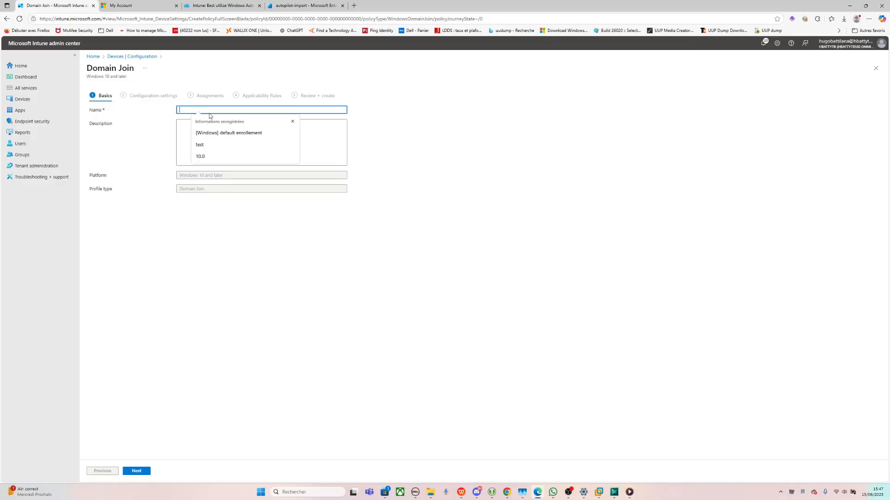
pyautogui.click(223, 134)
pyautogui.moveTo(241, 109); pyautogui.dragTo(200, 113)
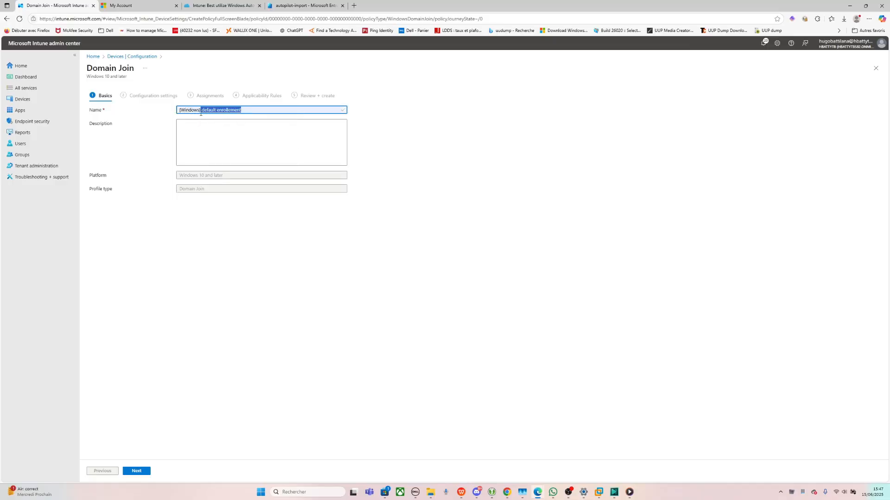
pyautogui.write('domain join')
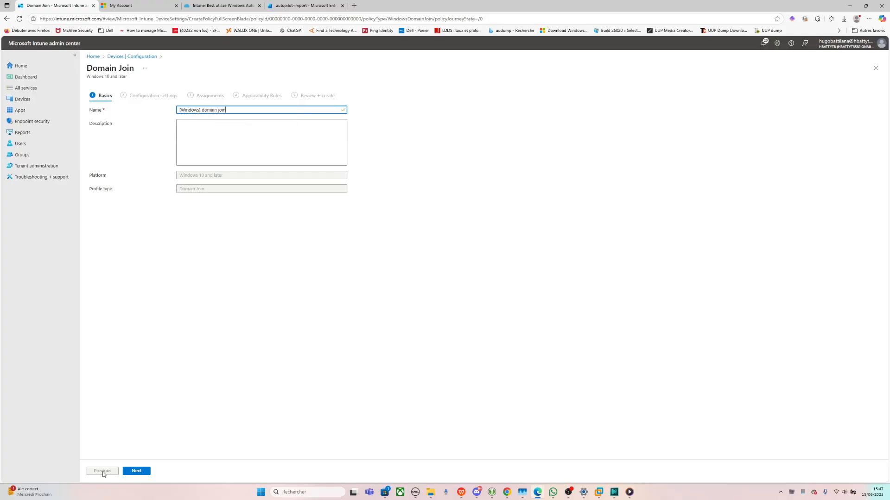
pyautogui.click(135, 473)
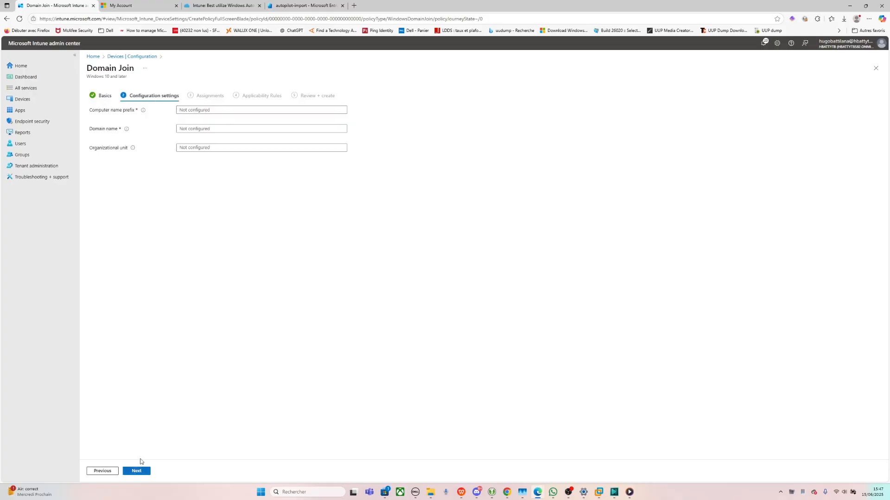
# Set the computer name prefix to "autopilot-" and the domain name to test.lan.
pyautogui.click(200, 111)
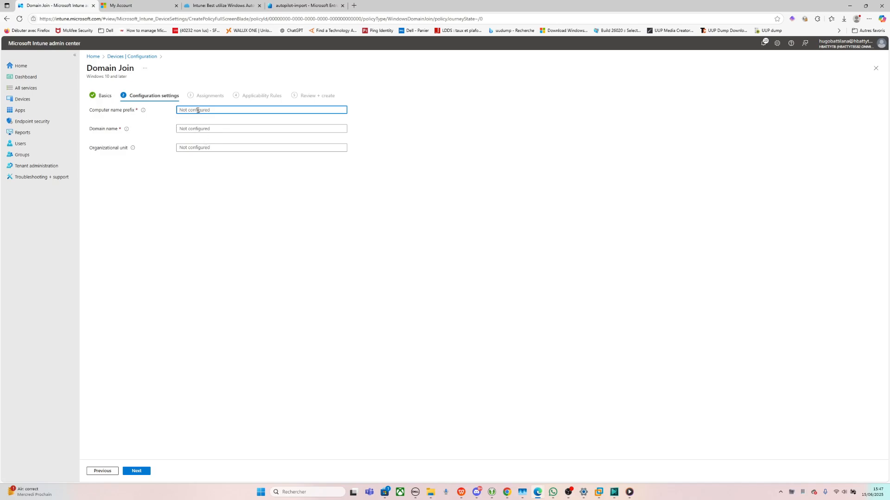
pyautogui.write('auto')
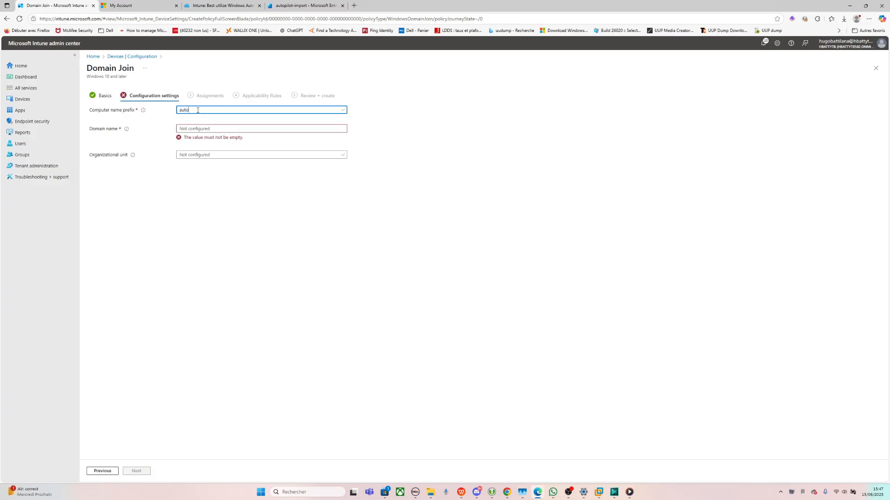
pyautogui.write('pilot-')
pyautogui.click(232, 129)
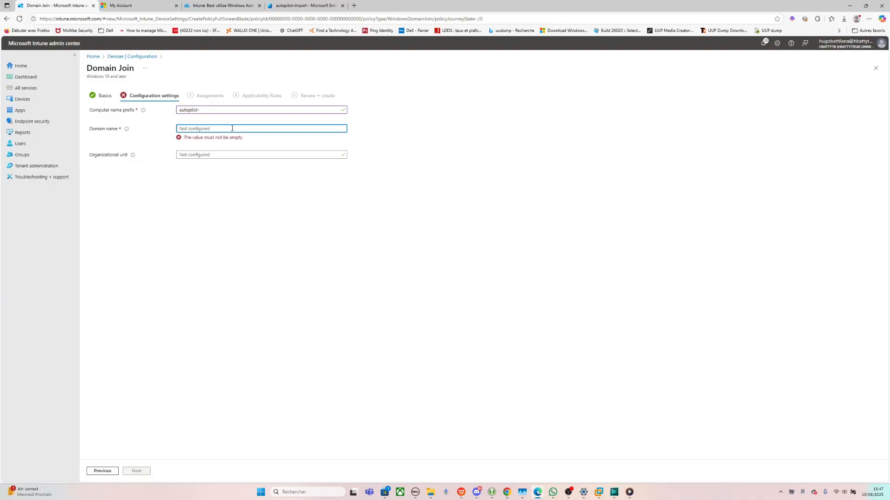
pyautogui.write('test.lan')
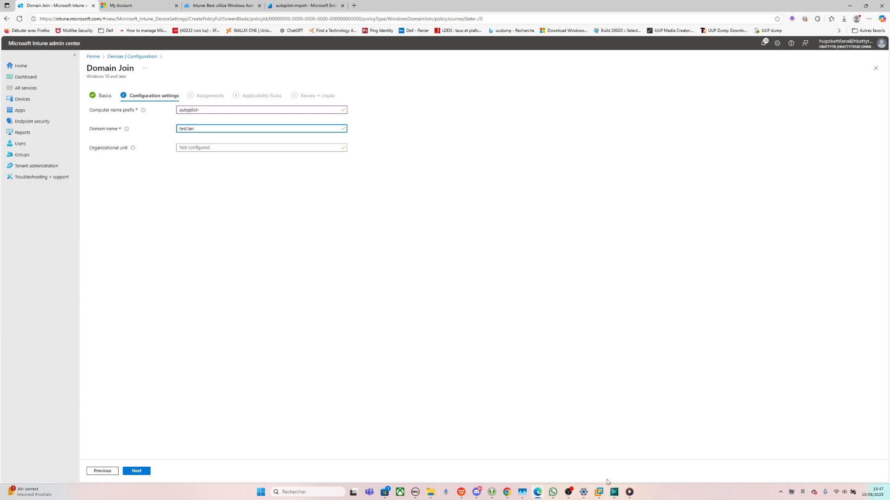
# Switch to the DC001 machine in VMware Workstation and copy the distinguishedName attribute of the provisioning organizational unit.
pyautogui.click(598, 493)
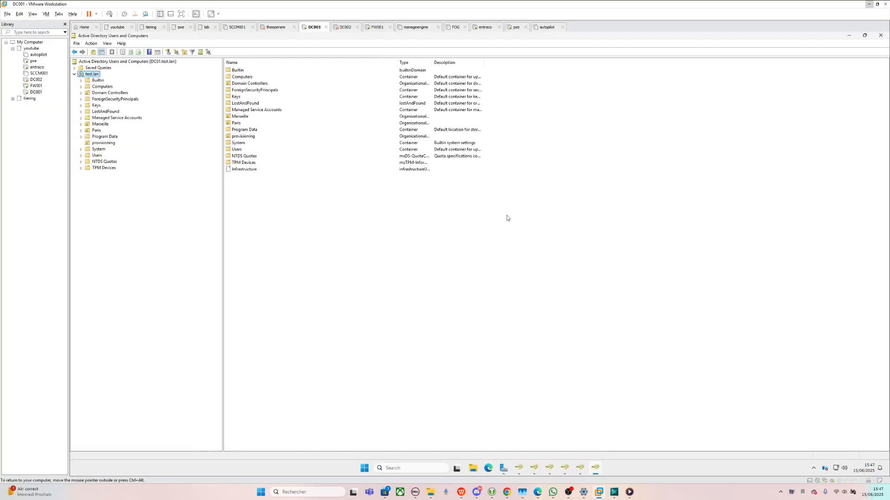
pyautogui.rightClick(101, 144)
pyautogui.click(129, 225)
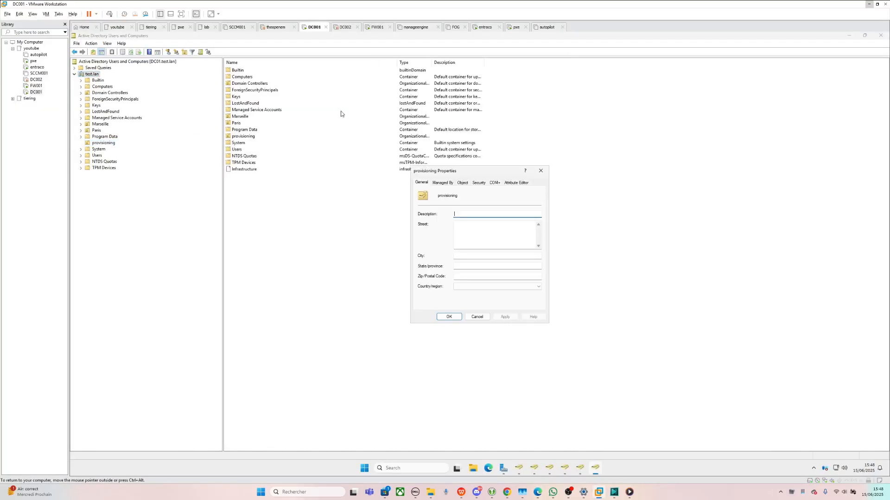
pyautogui.click(512, 184)
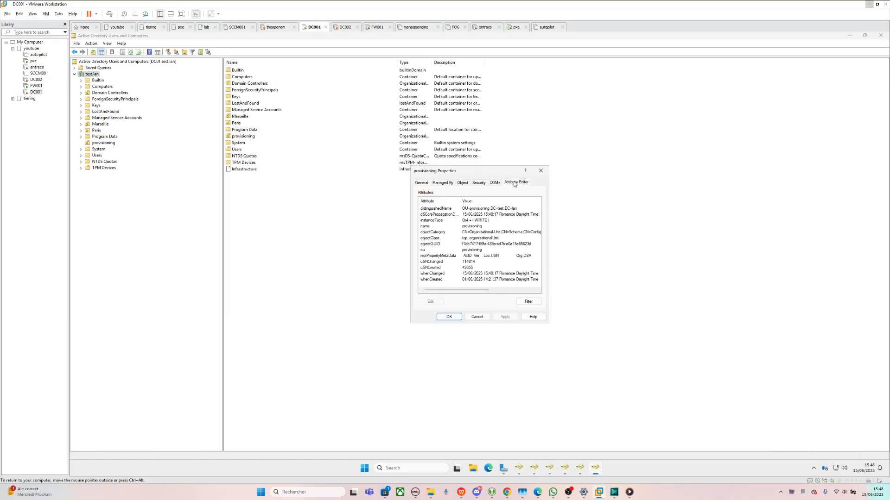
pyautogui.doubleClick(471, 210)
pyautogui.hotkey('ctrl', 'c')
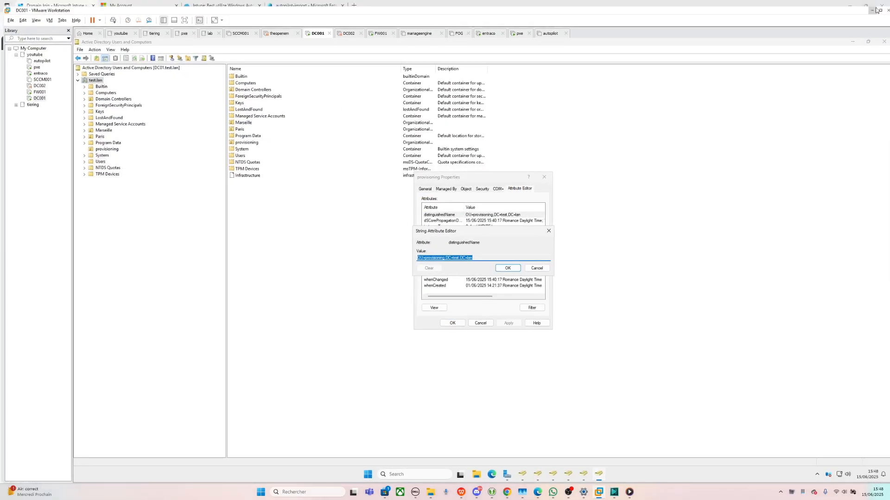
# Return to Intune, set the organizational unit to OU=provisioning,DC=test,DC=lan and continue to the assignments.
pyautogui.click(868, 4)
pyautogui.click(231, 146)
pyautogui.hotkey('ctrl', 'v')
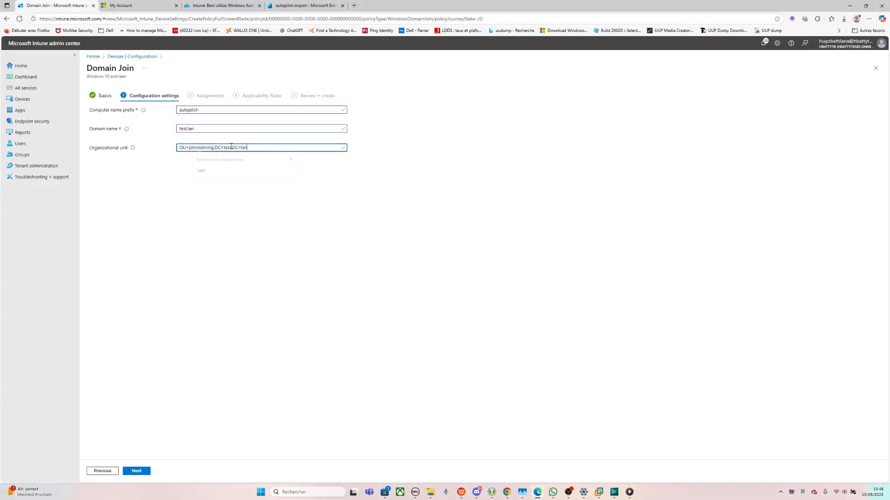
pyautogui.click(133, 471)
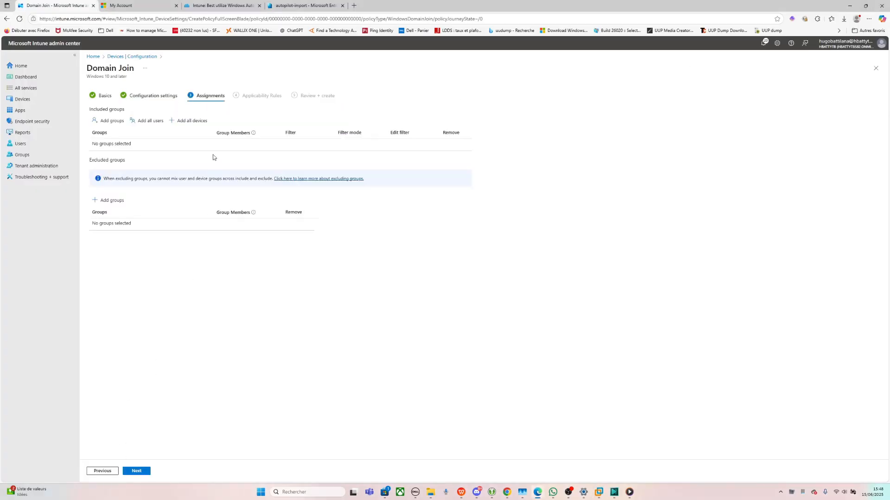
# Include the autopilot-import group in the Domain Join profile's assignments.
pyautogui.click(107, 122)
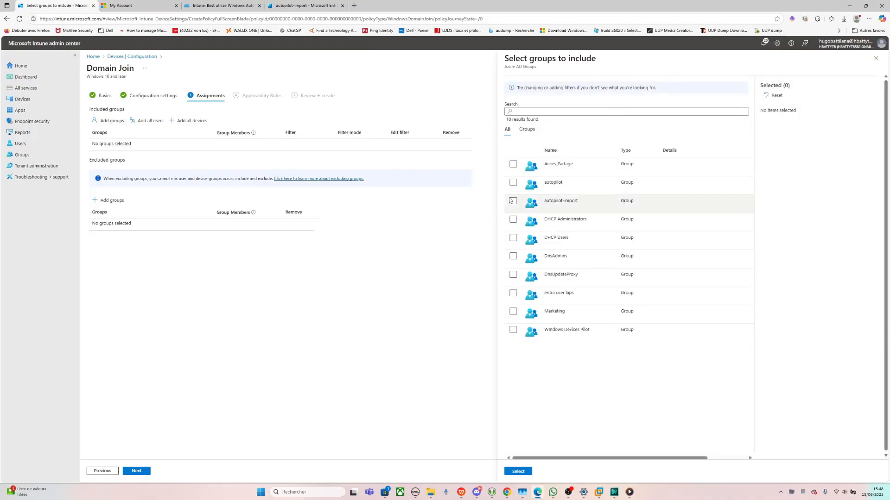
pyautogui.click(512, 201)
pyautogui.click(517, 471)
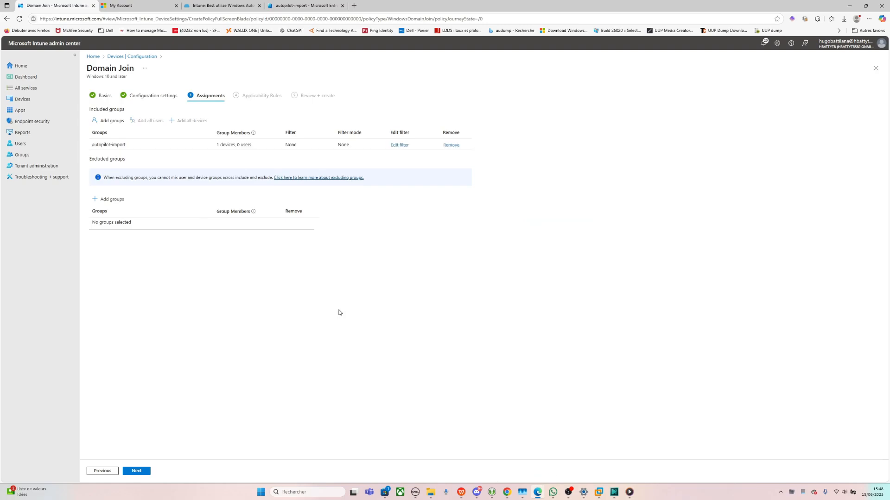
# Leave the applicability rules empty and create the Domain Join profile.
pyautogui.click(145, 472)
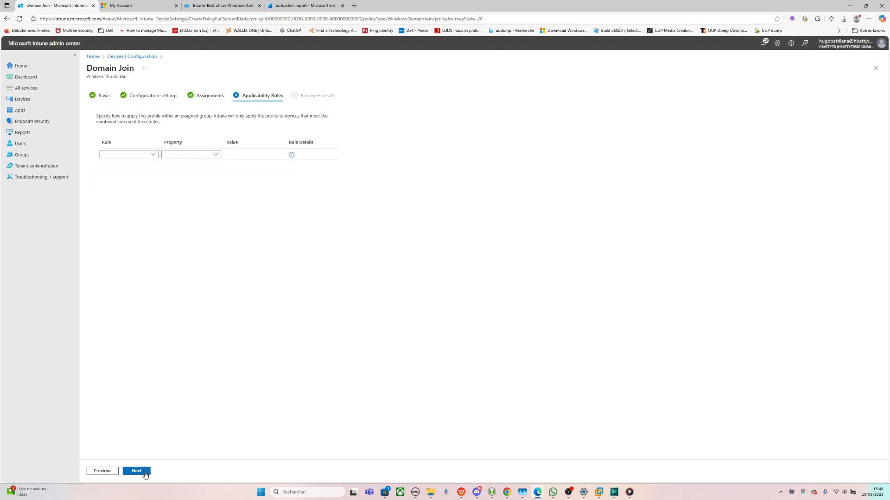
pyautogui.click(145, 472)
pyautogui.click(145, 472)
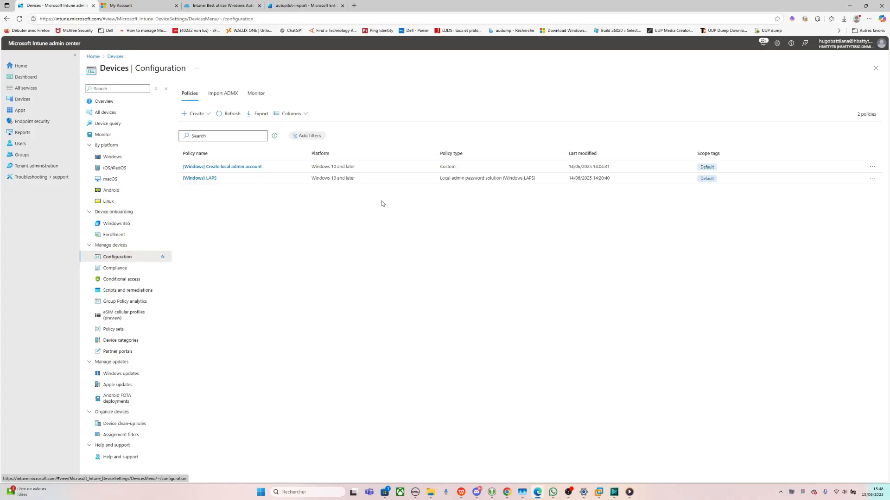
# Open the Windows Autopilot devices list in Windows enrollment and check the imported VMware device's profile status.
pyautogui.click(32, 97)
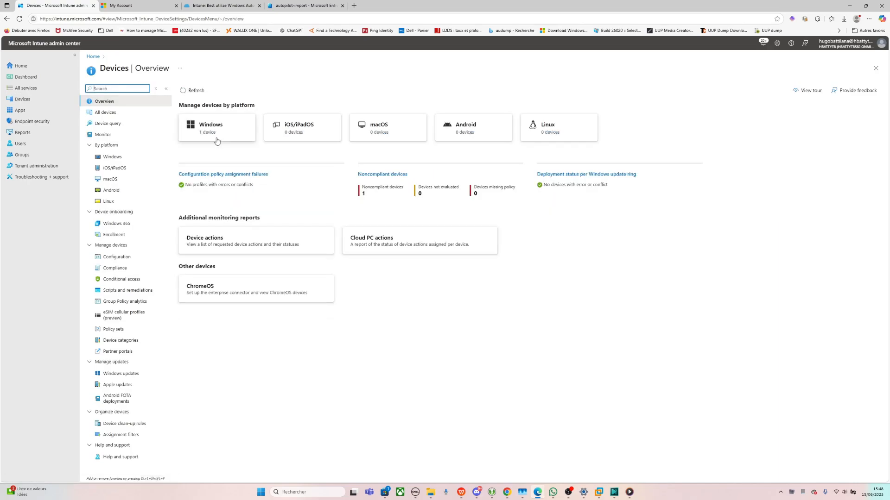
pyautogui.click(129, 159)
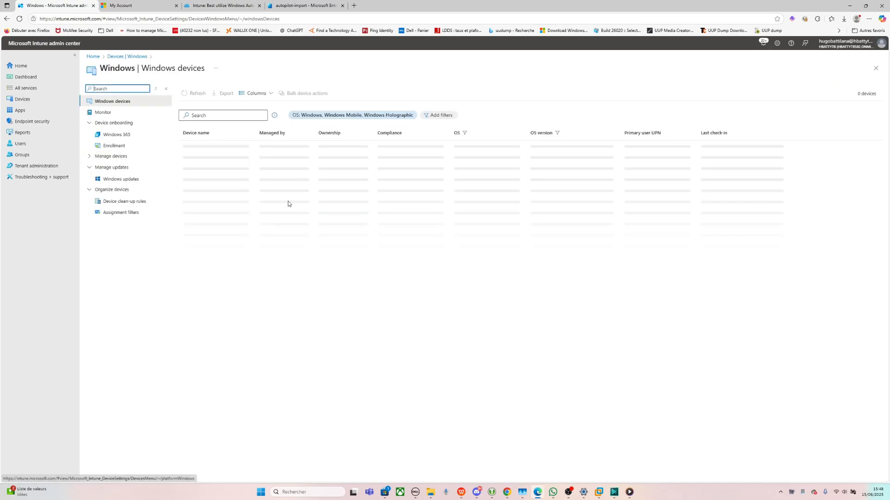
pyautogui.click(118, 145)
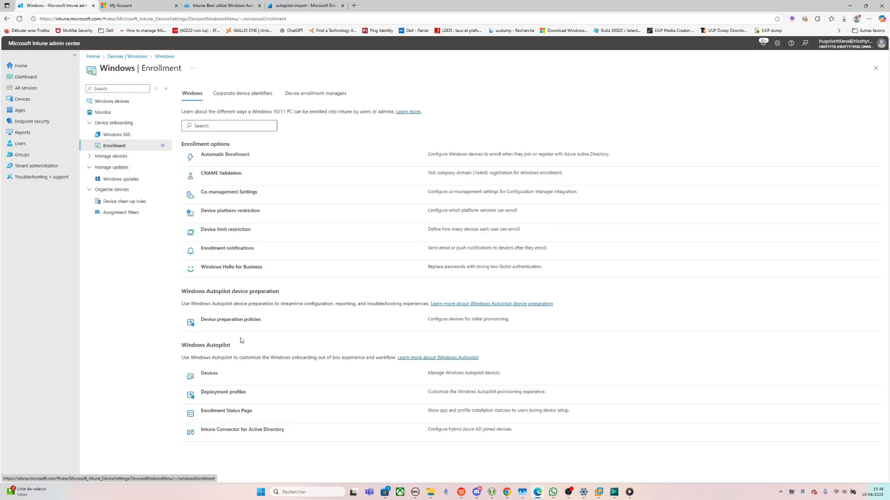
pyautogui.click(215, 373)
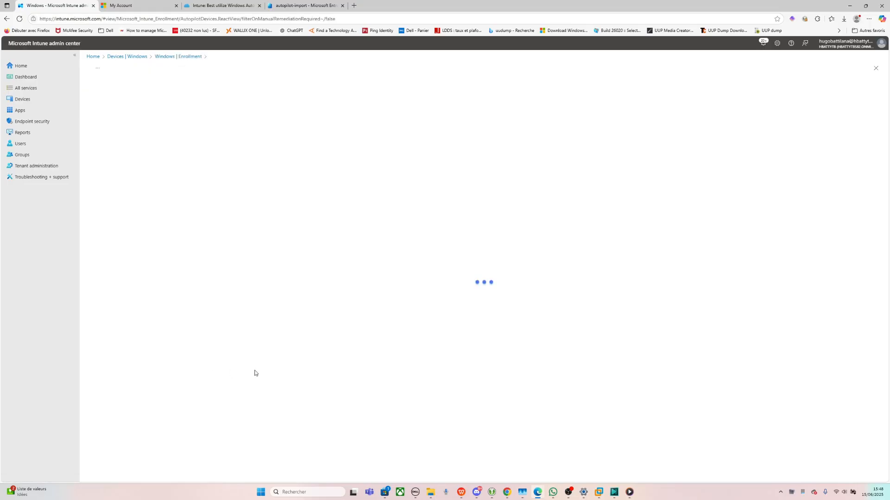
pyautogui.moveTo(583, 196); pyautogui.dragTo(572, 195)
pyautogui.click(598, 227)
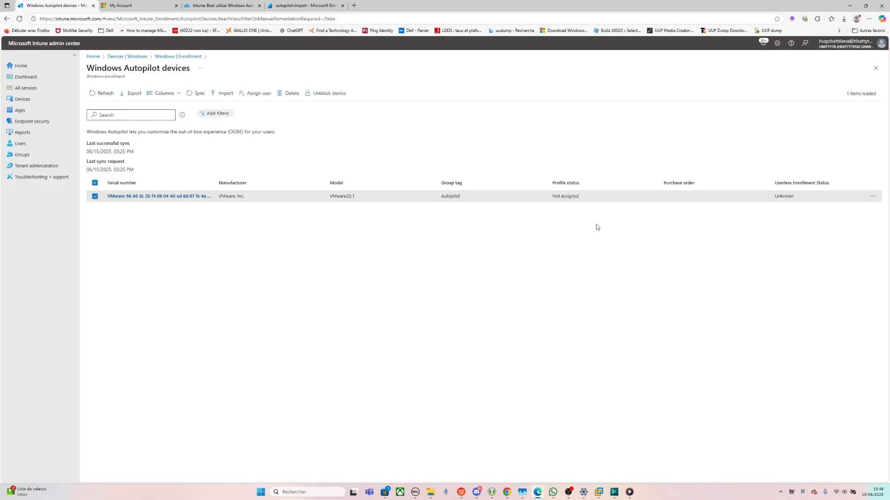
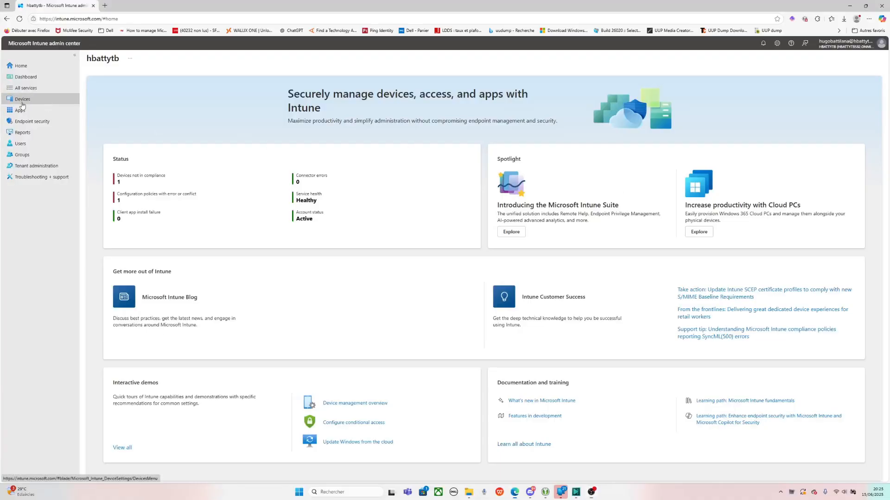
# Open the Windows Autopilot devices list in Windows enrollment and check the VMware device's group tag and profile status.
pyautogui.click(22, 100)
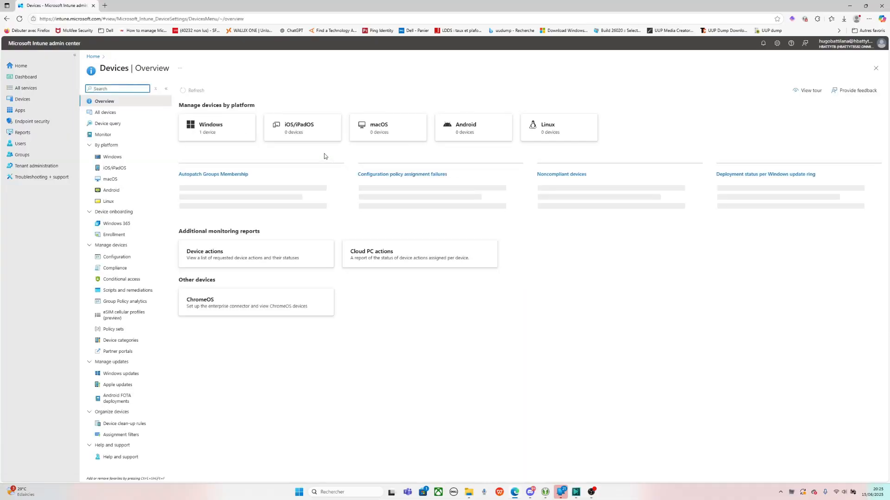
pyautogui.click(198, 139)
pyautogui.click(115, 146)
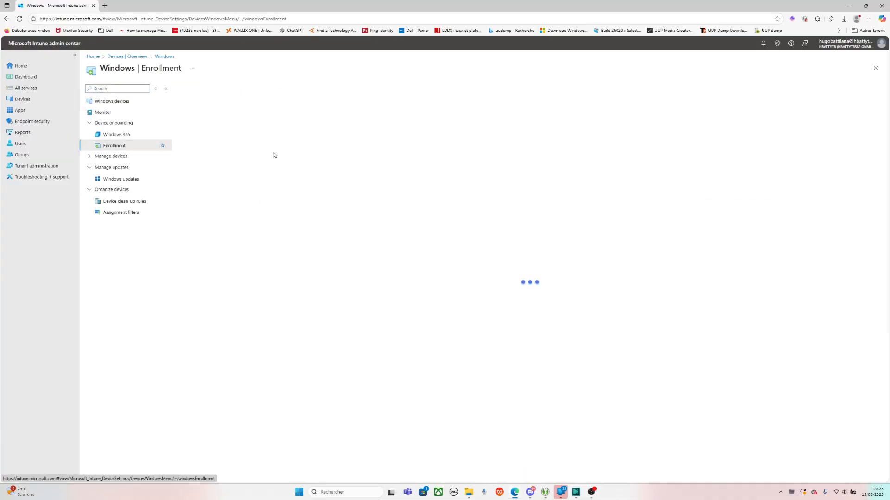
pyautogui.click(217, 376)
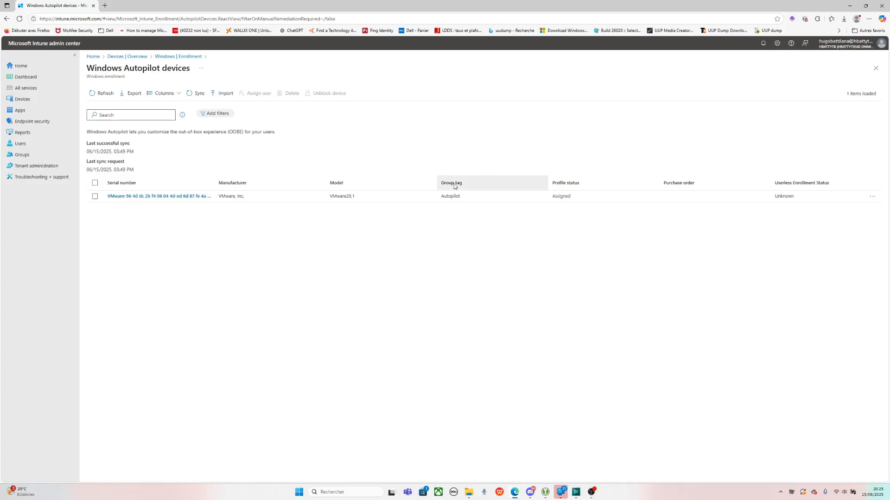
pyautogui.doubleClick(450, 196)
pyautogui.click(442, 213)
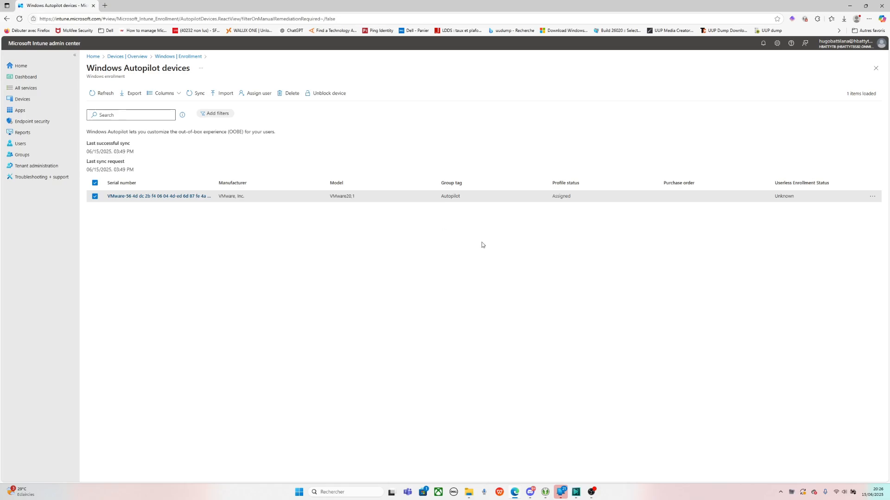
# Open the overview of the enrolled Windows device MININT-AF2O9MJ and examine its available reset actions, including Autopilot Reset.
pyautogui.click(42, 101)
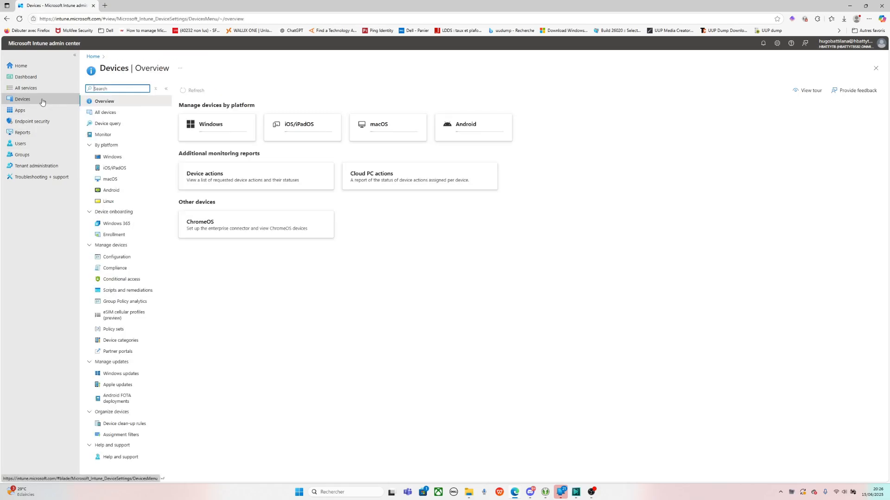
pyautogui.click(204, 123)
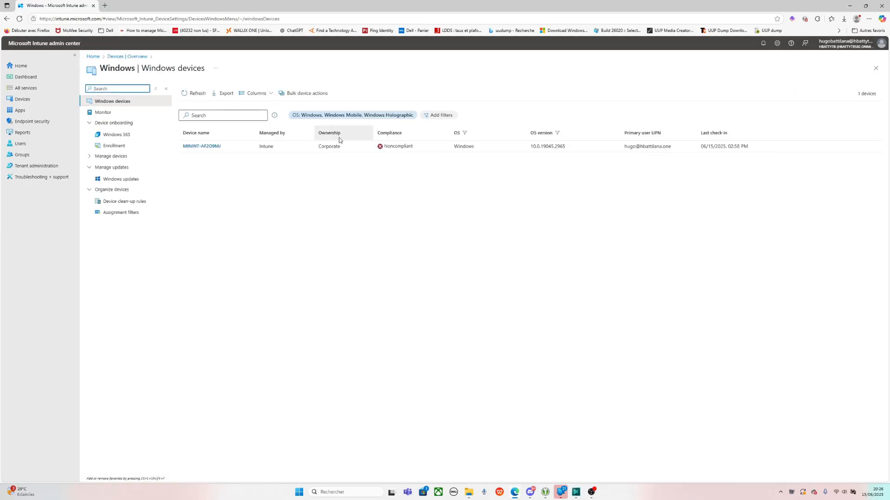
pyautogui.doubleClick(218, 149)
pyautogui.click(219, 147)
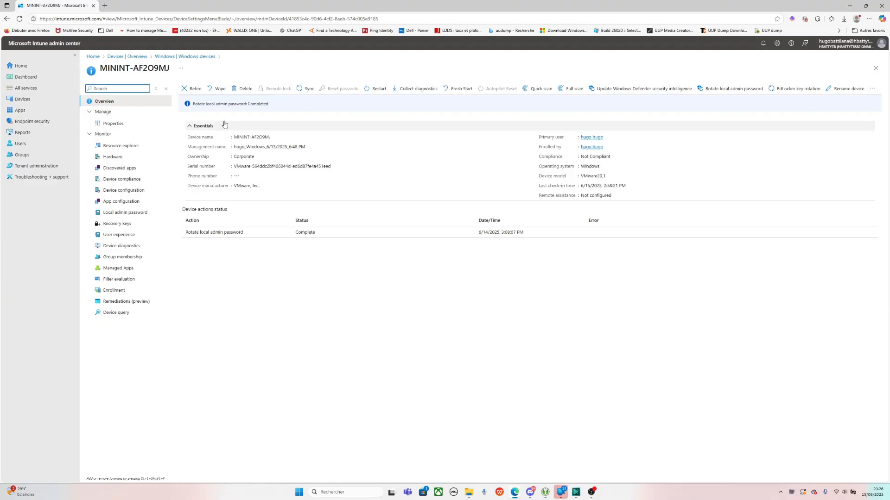
pyautogui.click(489, 94)
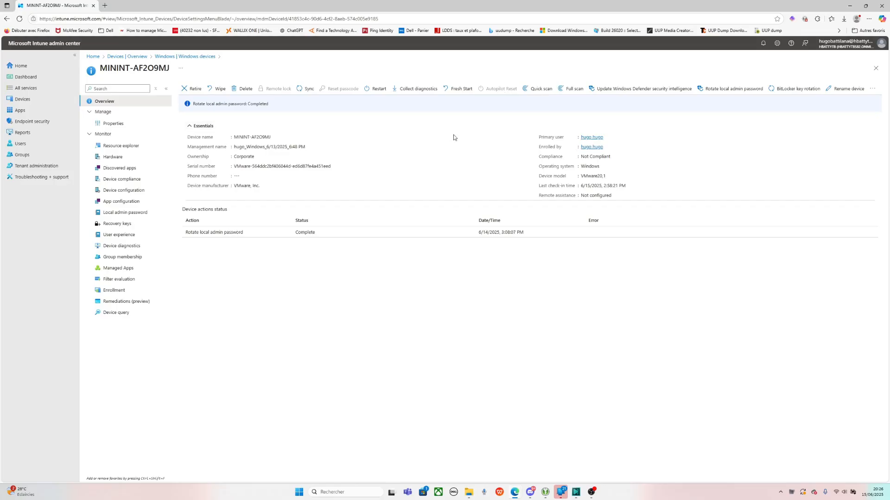
# Switch to VMware Workstation and resume the pxe virtual machine from the youtube folder.
pyautogui.click(333, 492)
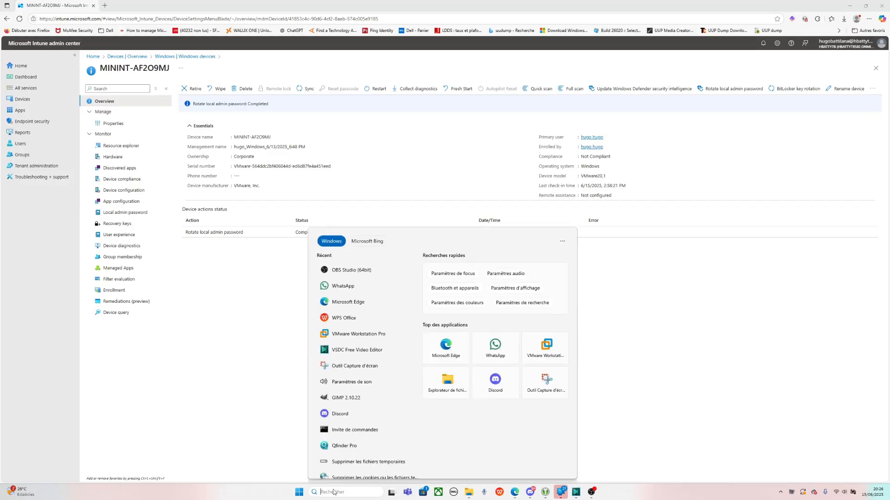
pyautogui.write('wo')
pyautogui.press('Return')
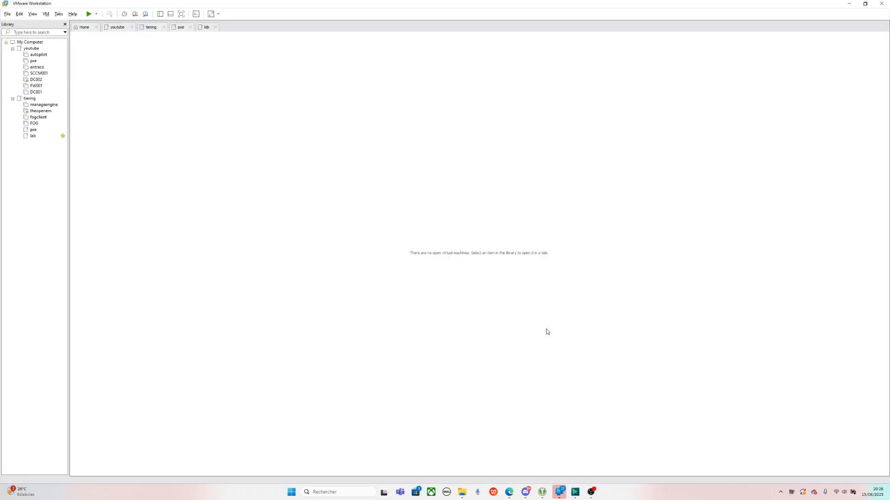
pyautogui.click(33, 63)
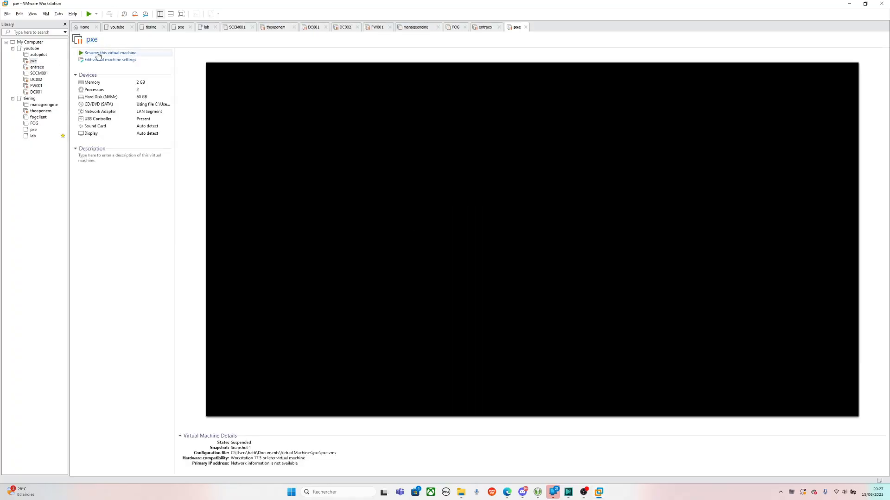
pyautogui.click(98, 56)
# Resume the DC001, FW001 and entraco virtual machines.
pyautogui.click(38, 93)
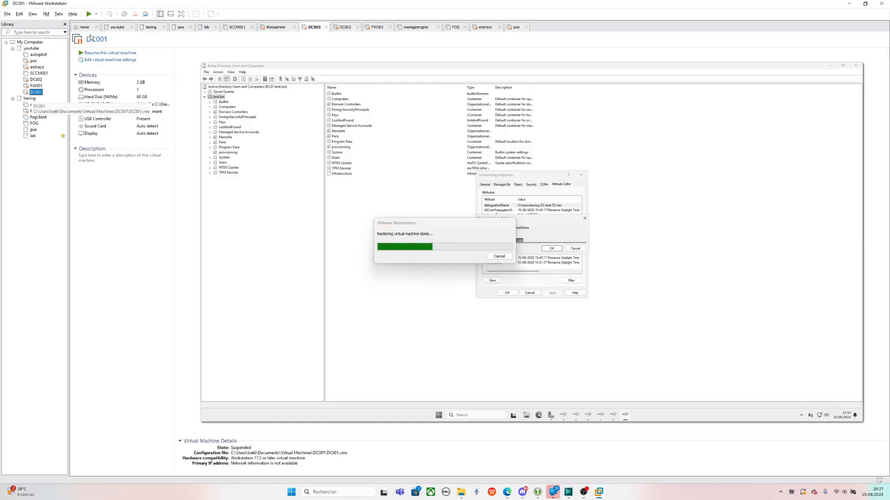
pyautogui.click(94, 54)
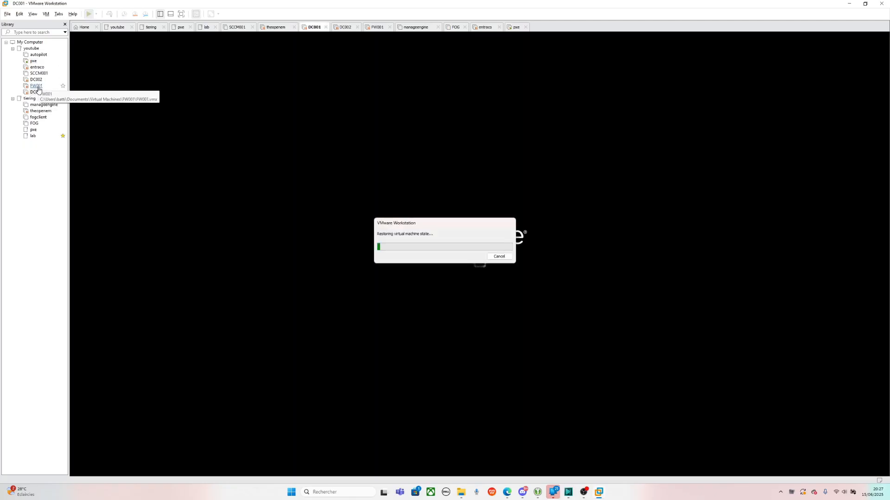
pyautogui.click(36, 86)
pyautogui.click(117, 55)
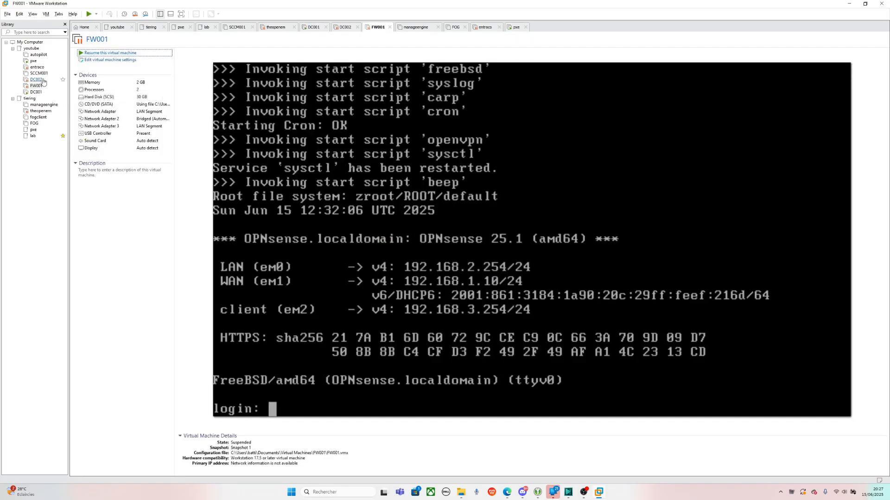
pyautogui.click(37, 67)
pyautogui.click(96, 52)
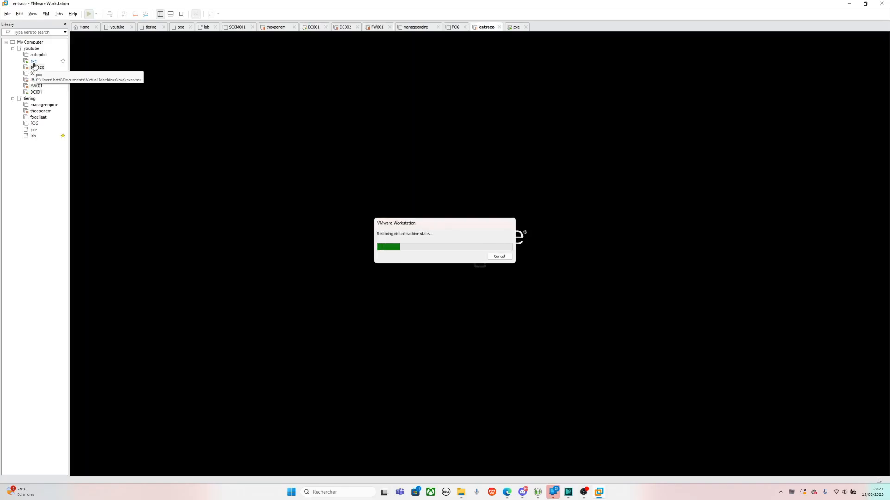
# Sign in to the pxe virtual machine as another user, administrator, with the account password, and accept the logon notice.
pyautogui.click(34, 60)
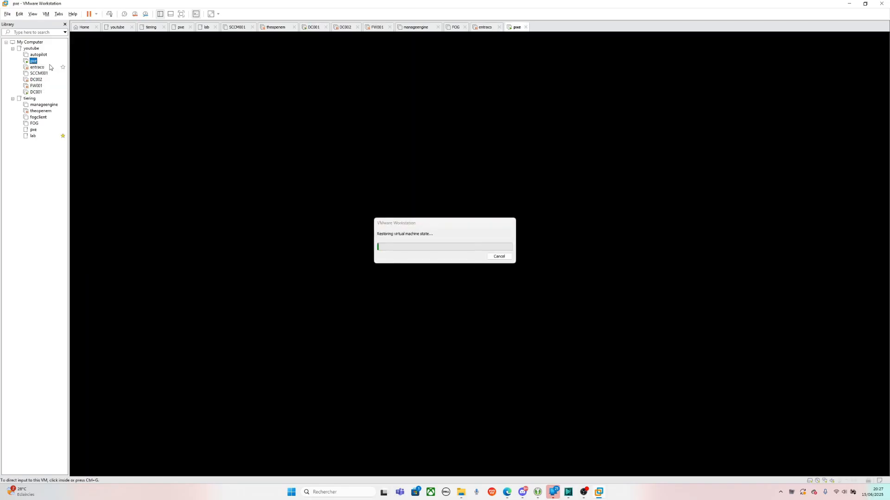
pyautogui.click(110, 14)
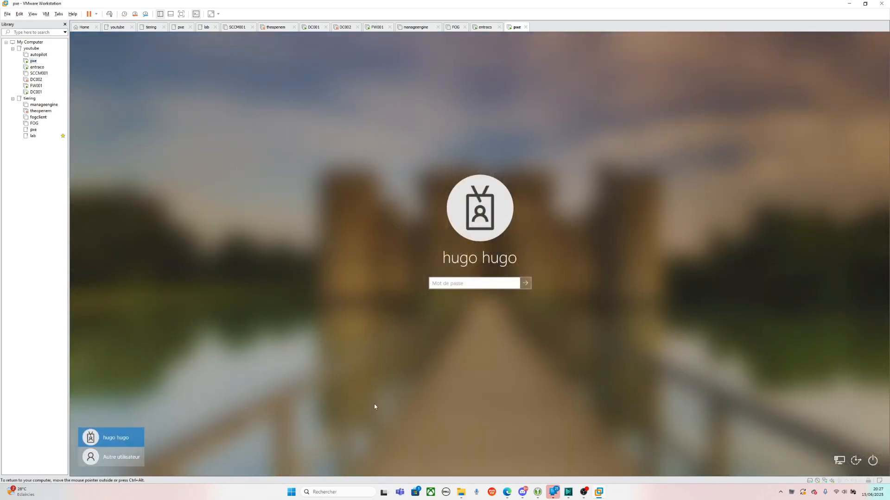
pyautogui.click(135, 457)
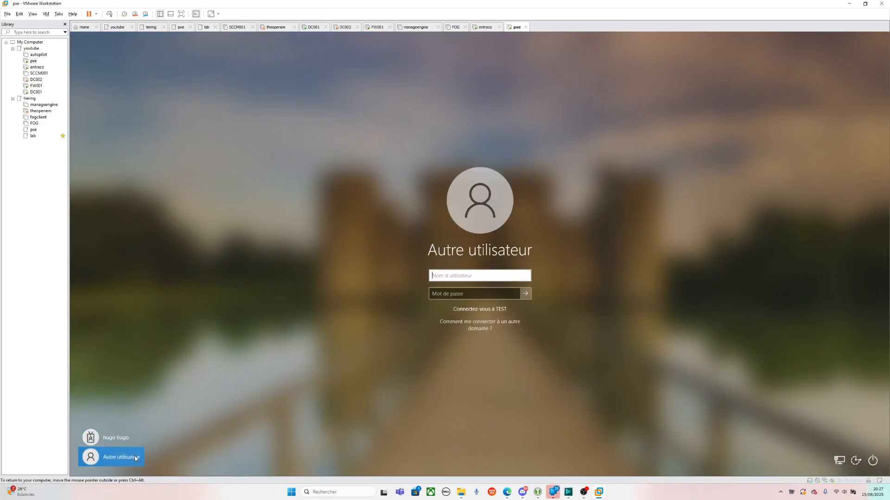
pyautogui.write('administrator')
pyautogui.press('Tab')
pyautogui.write('•••••••')
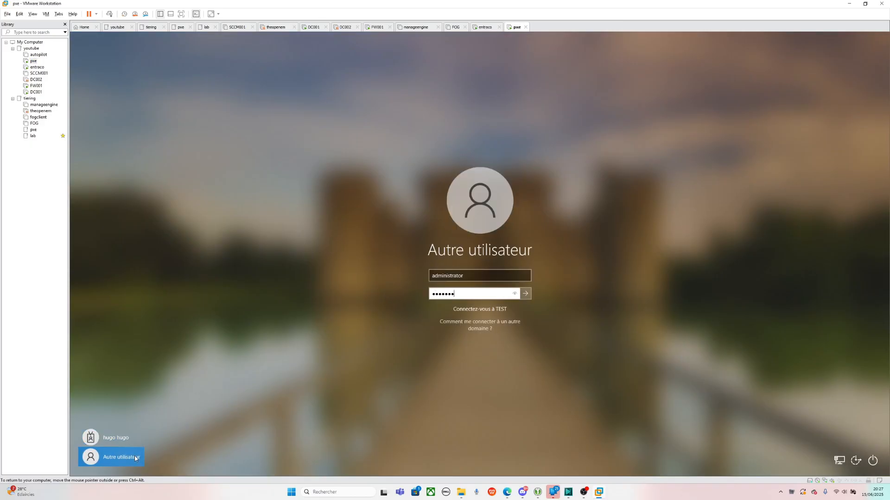
pyautogui.press('Return')
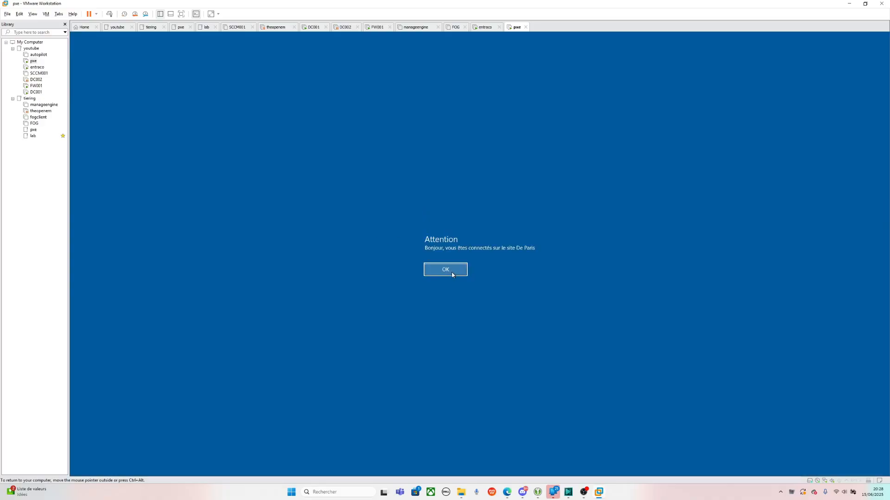
pyautogui.click(447, 269)
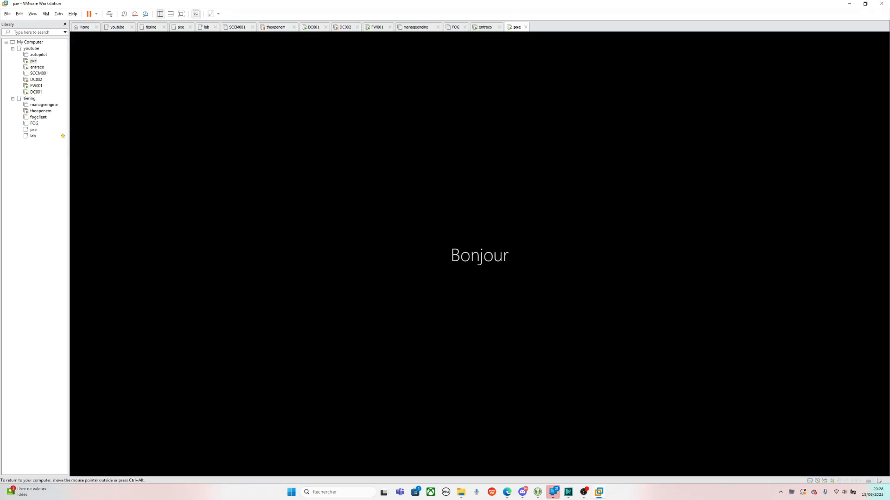
pyautogui.hotkey('ctrl', 'alt')
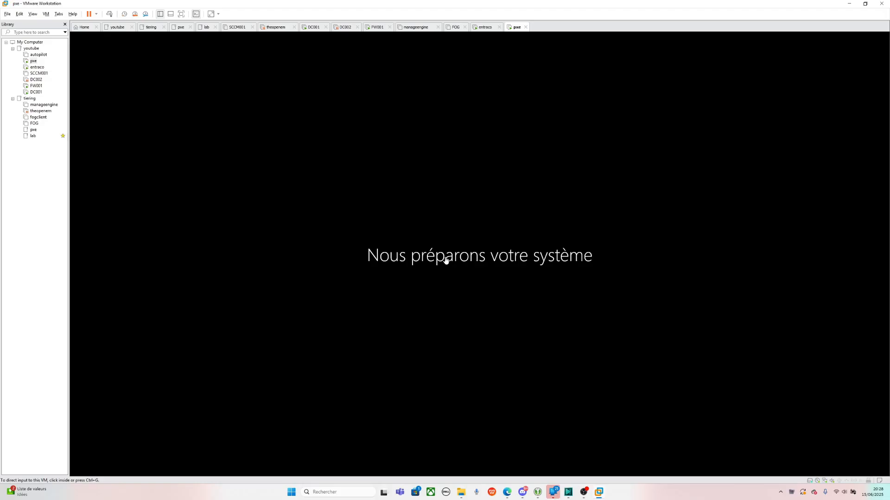
pyautogui.click(469, 273)
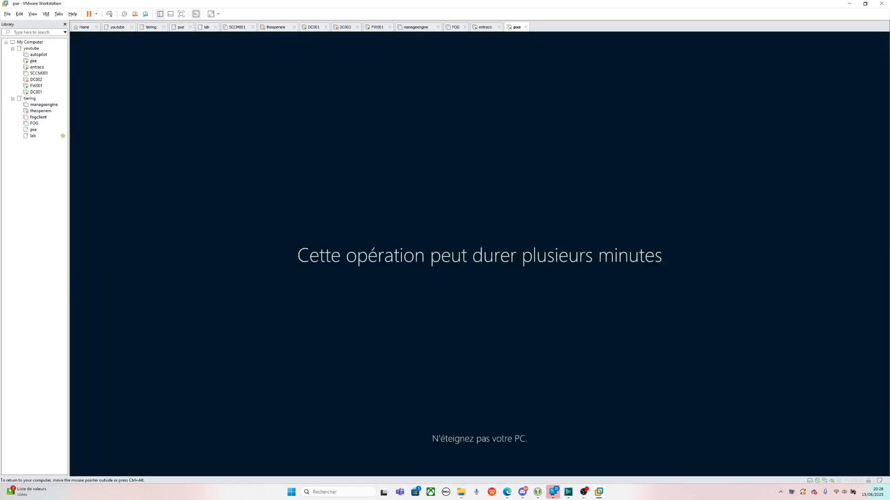
pyautogui.hotkey('ctrl', 'alt')
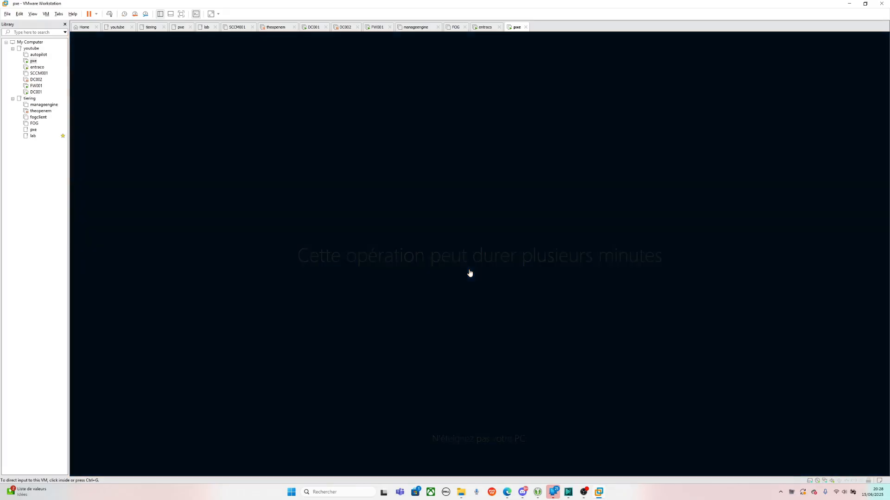
pyautogui.click(470, 273)
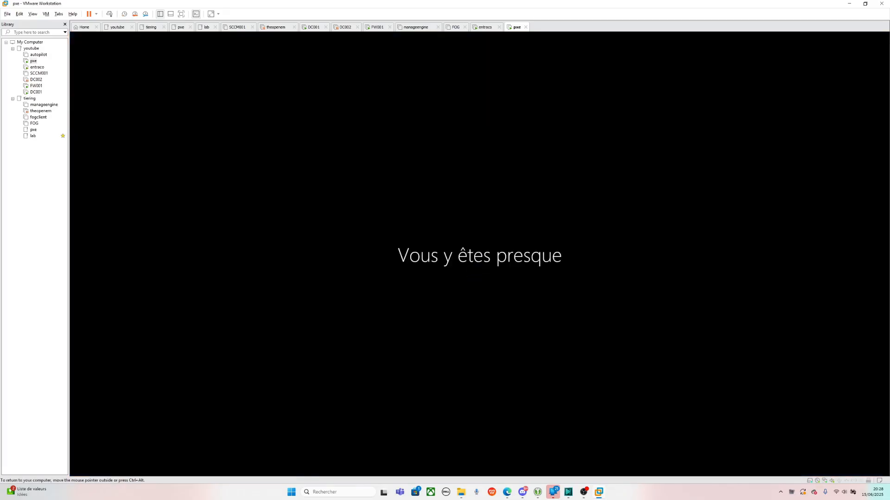
pyautogui.hotkey('ctrl', 'alt')
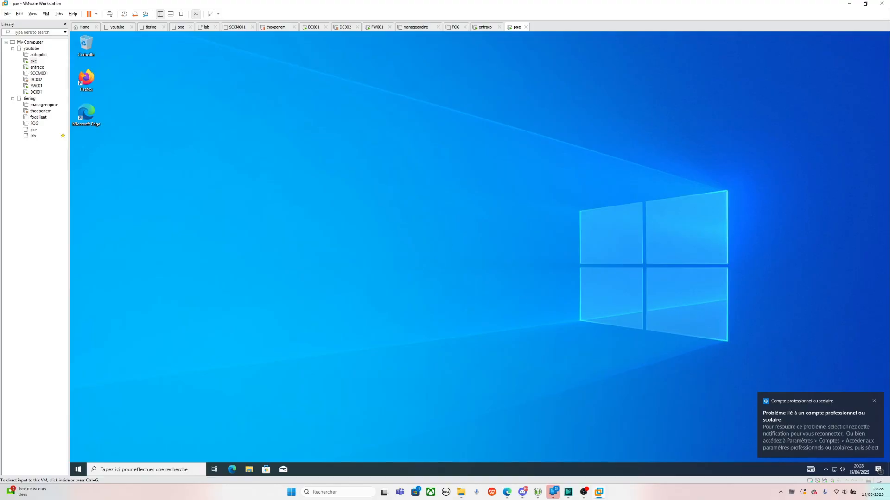
# Find and open the Réinitialiser ce PC recovery settings in the virtual machine, and dismiss the work account sign-in window.
pyautogui.click(832, 415)
pyautogui.click(816, 427)
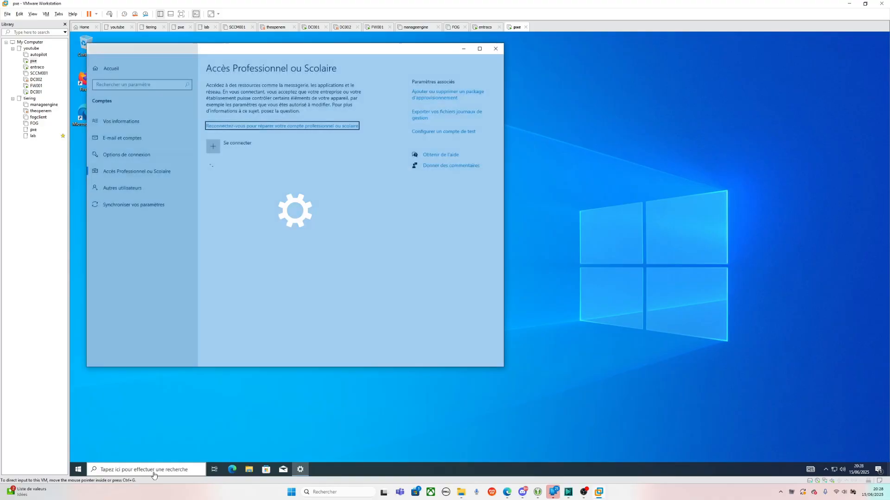
pyautogui.click(153, 470)
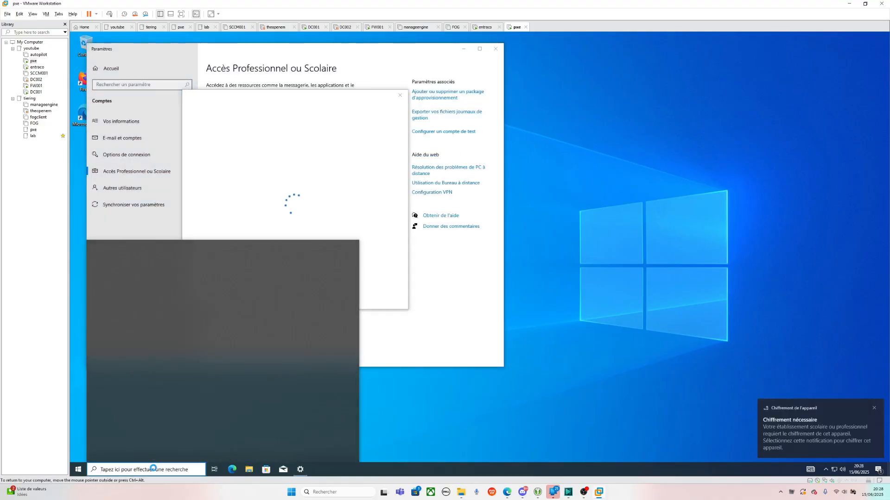
pyautogui.write('re')
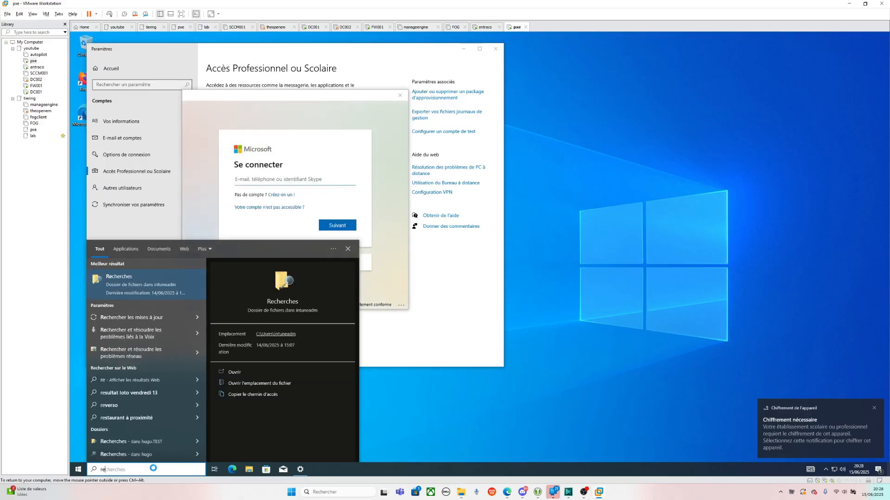
pyautogui.write('se')
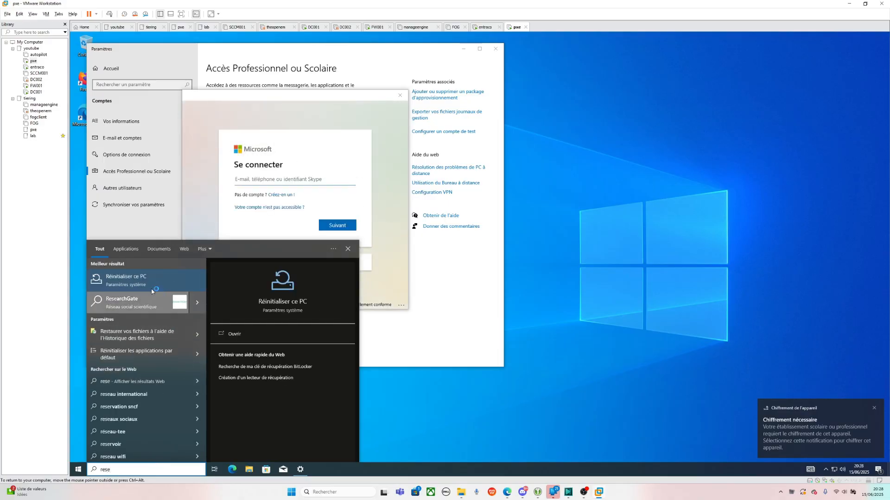
pyautogui.click(153, 278)
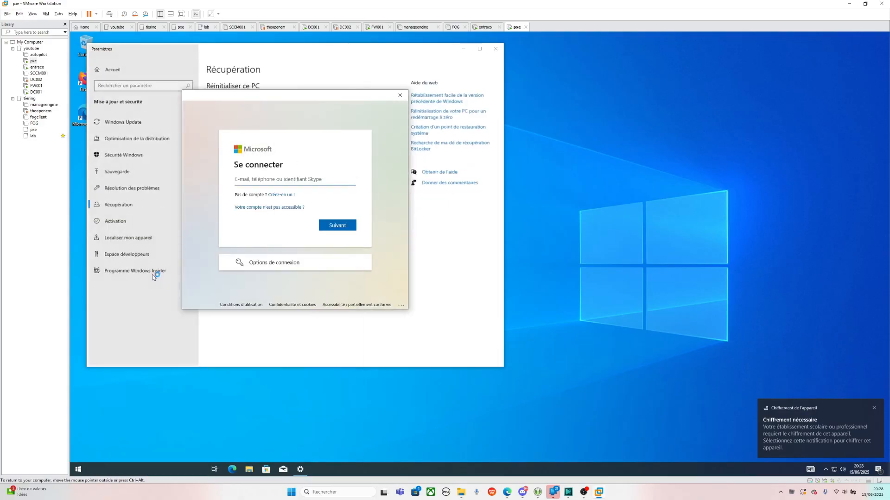
pyautogui.click(399, 95)
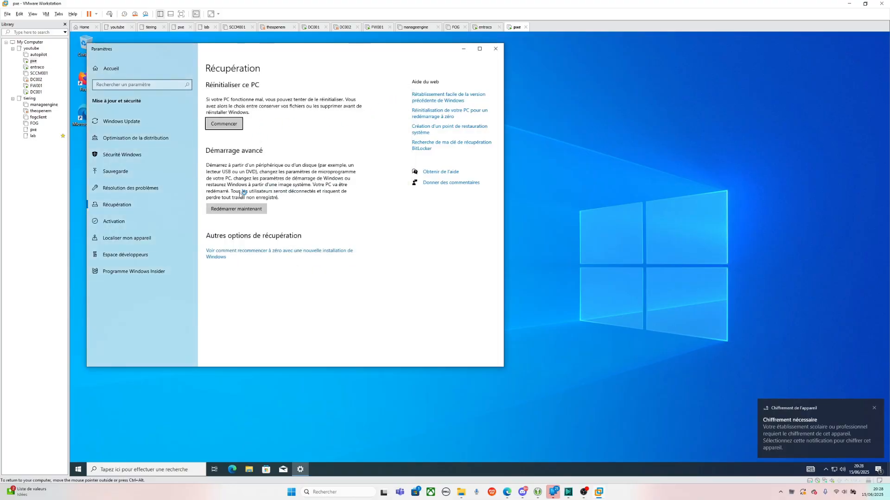
# Start resetting the PC with Supprimer tout and Réinstallation locale, keep the additional settings unchanged, and launch the reset.
pyautogui.click(227, 126)
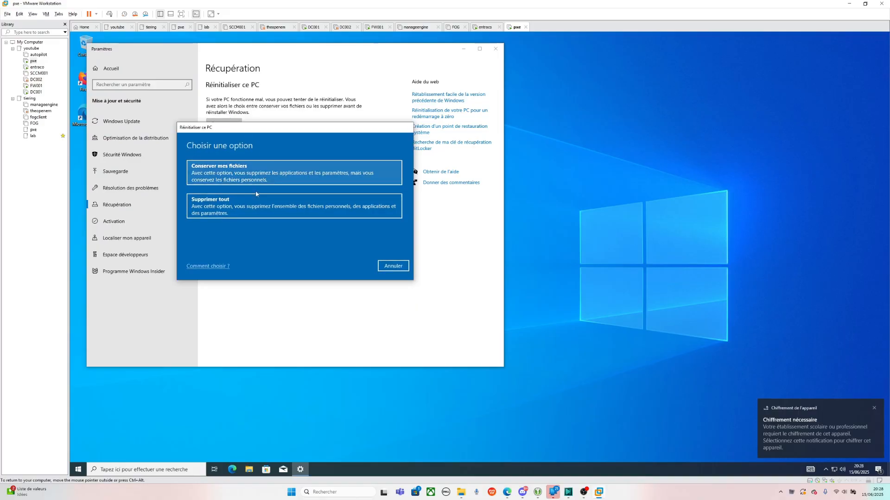
pyautogui.click(257, 202)
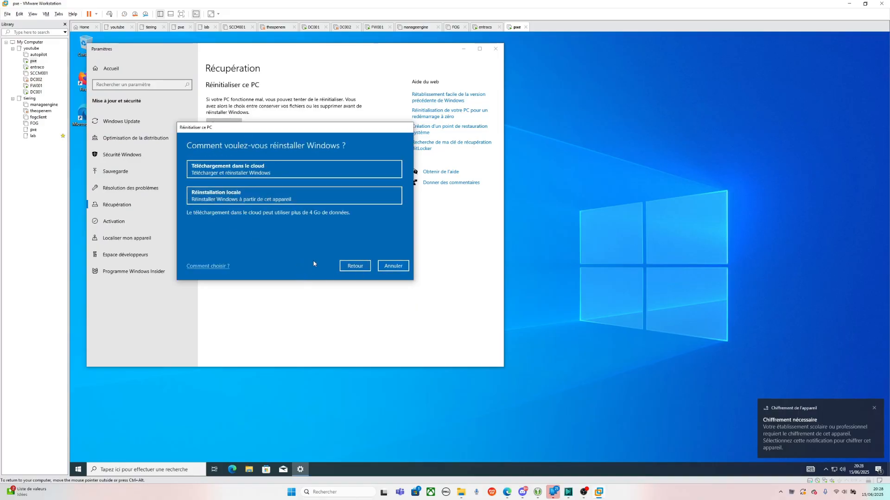
pyautogui.click(341, 192)
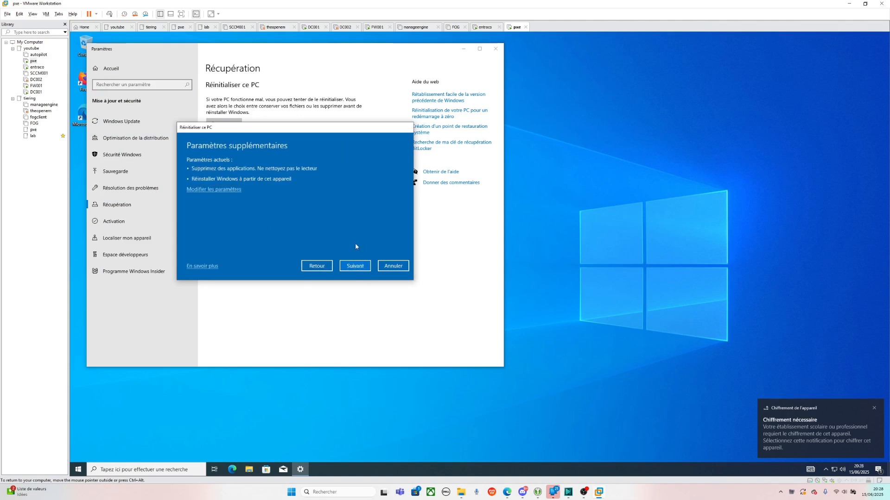
pyautogui.click(355, 266)
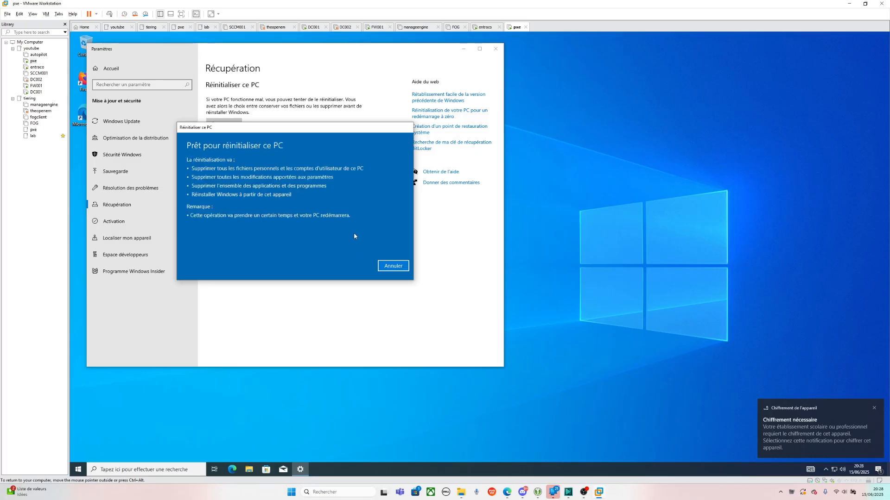
pyautogui.click(351, 268)
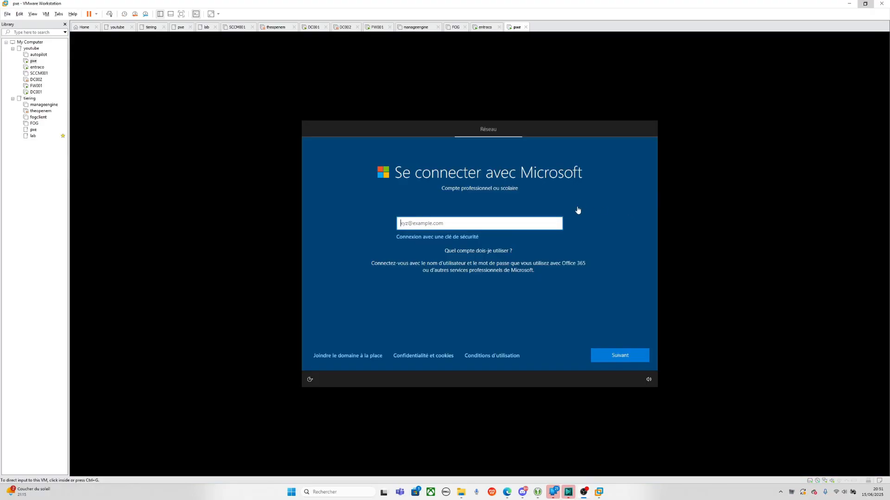
# Try to join the domain instead of signing in with a Microsoft work account on the Windows setup screen.
pyautogui.click(639, 280)
pyautogui.click(334, 356)
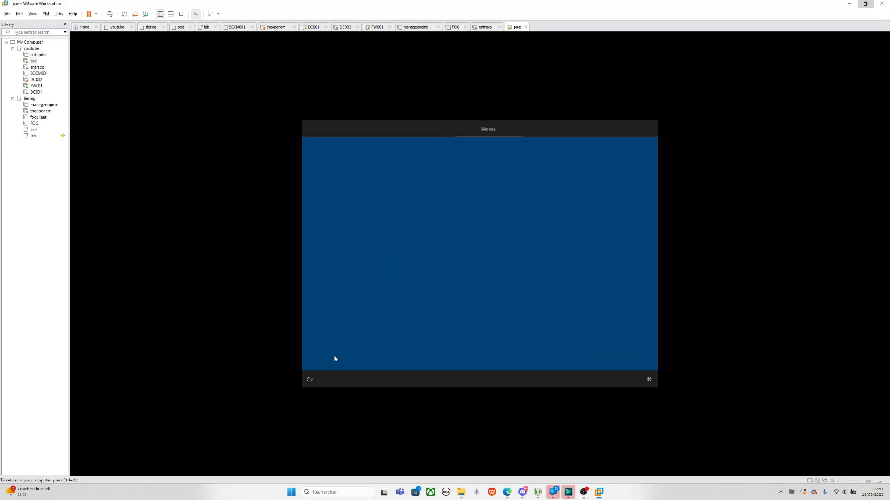
pyautogui.click(335, 357)
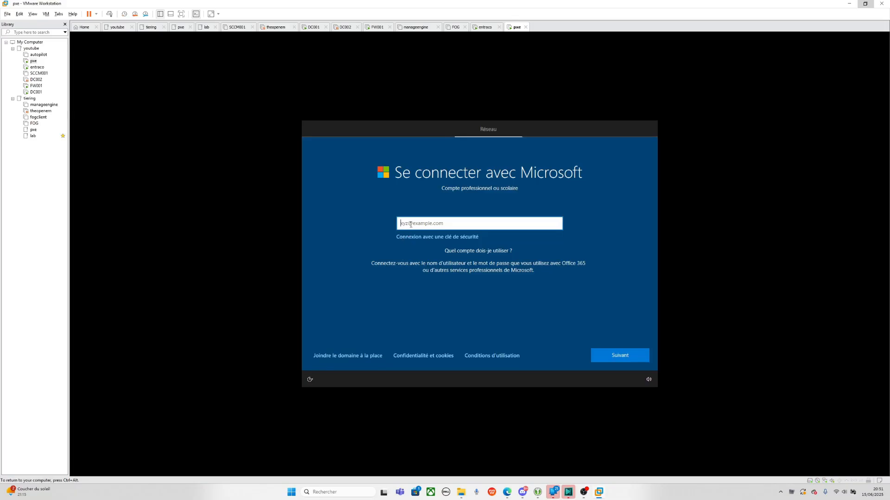
# Sign in to Windows setup with the work account's e-mail and account password.
pyautogui.press('Return')
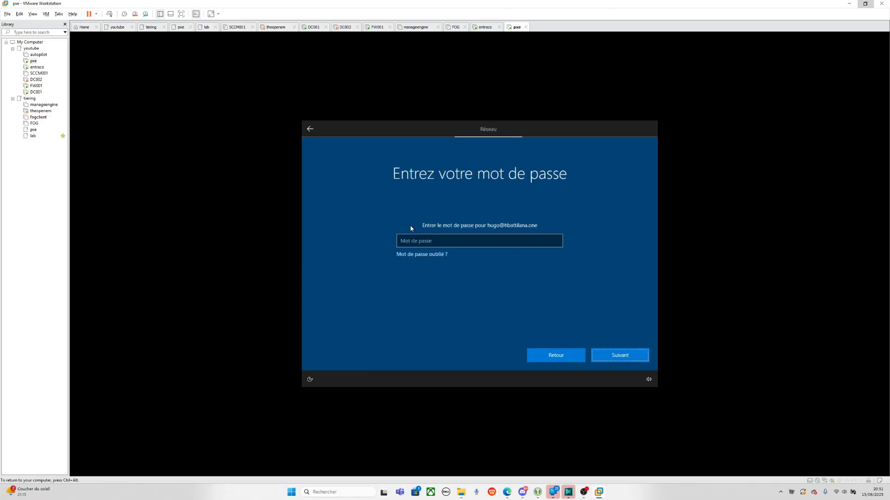
pyautogui.click(415, 242)
pyautogui.write('••••••••')
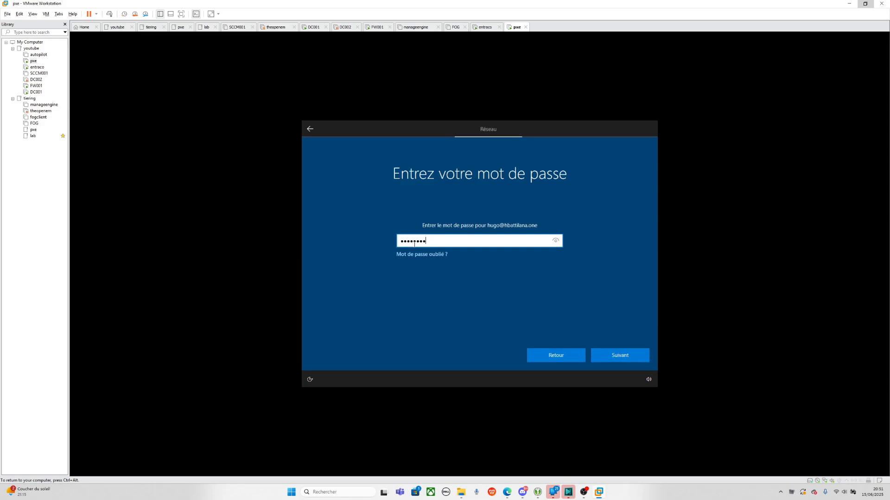
pyautogui.write('•••••')
pyautogui.press('Return')
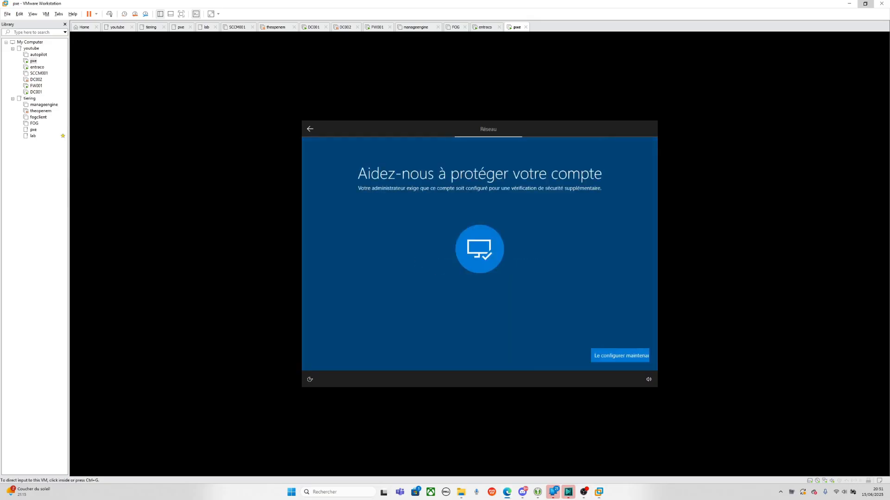
# Complete the required account protection setup by registering Microsoft Authenticator through the QR code and approved notification.
pyautogui.click(633, 361)
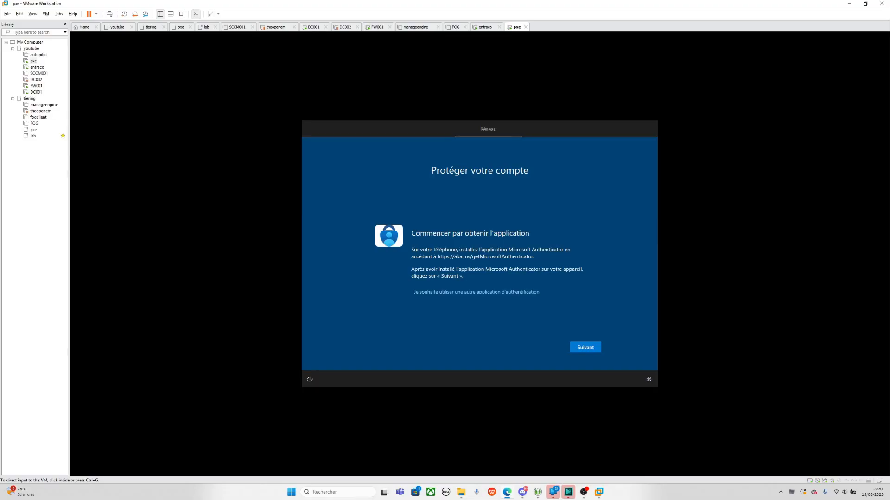
pyautogui.click(552, 199)
pyautogui.click(583, 349)
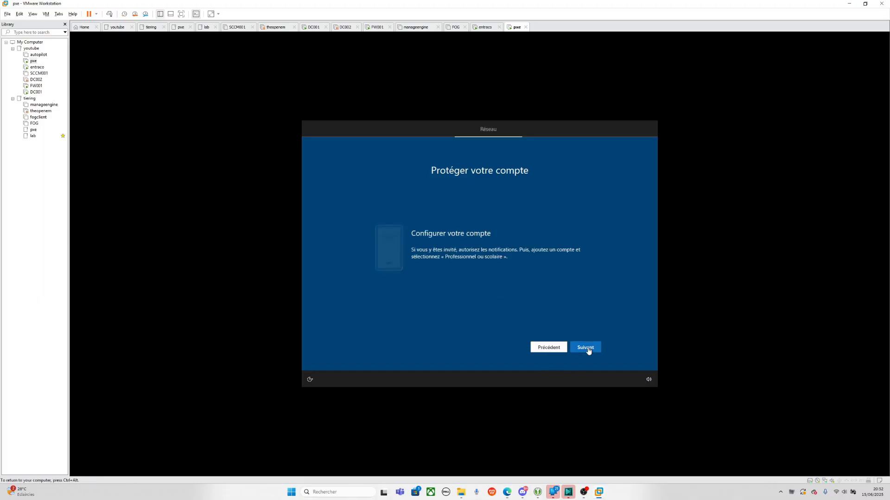
pyautogui.click(588, 351)
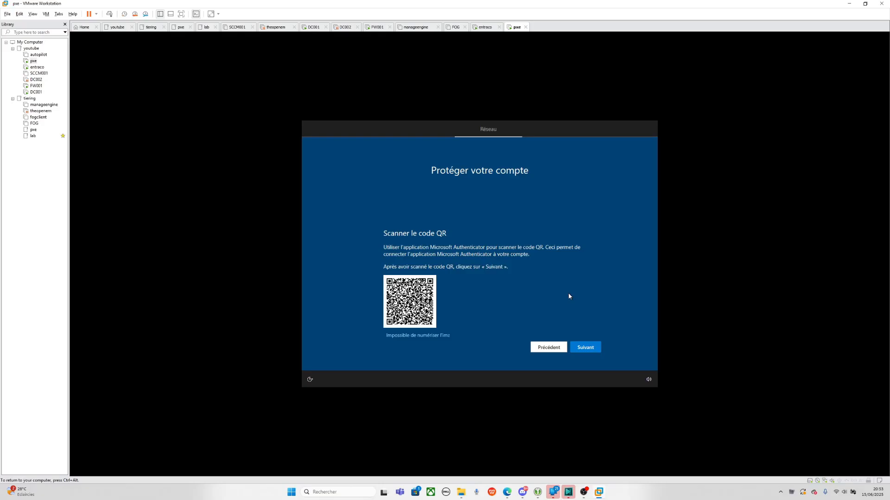
pyautogui.click(589, 348)
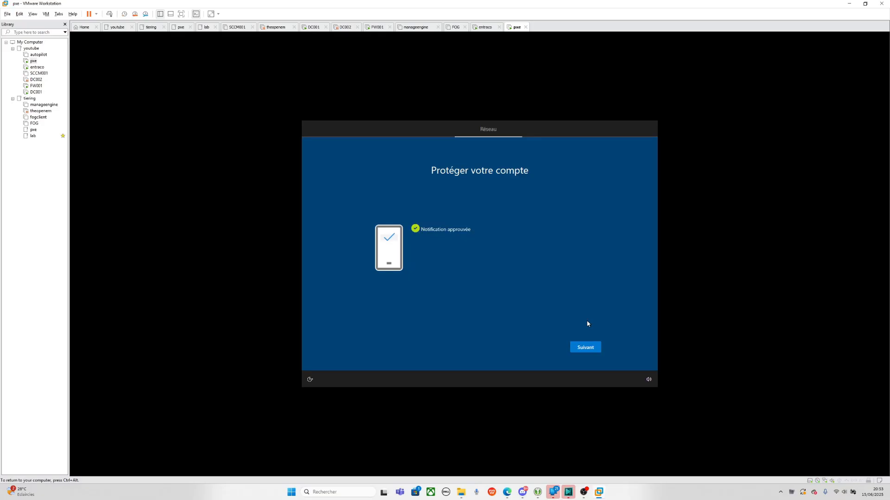
pyautogui.click(587, 349)
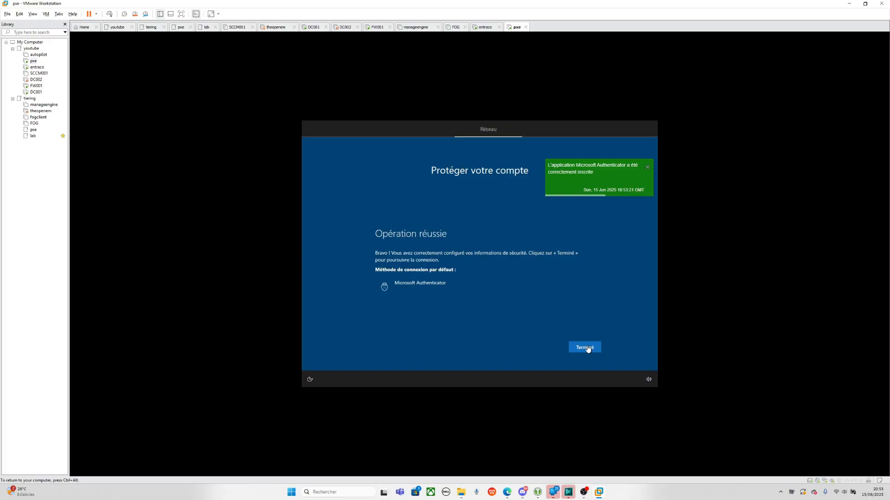
pyautogui.click(588, 349)
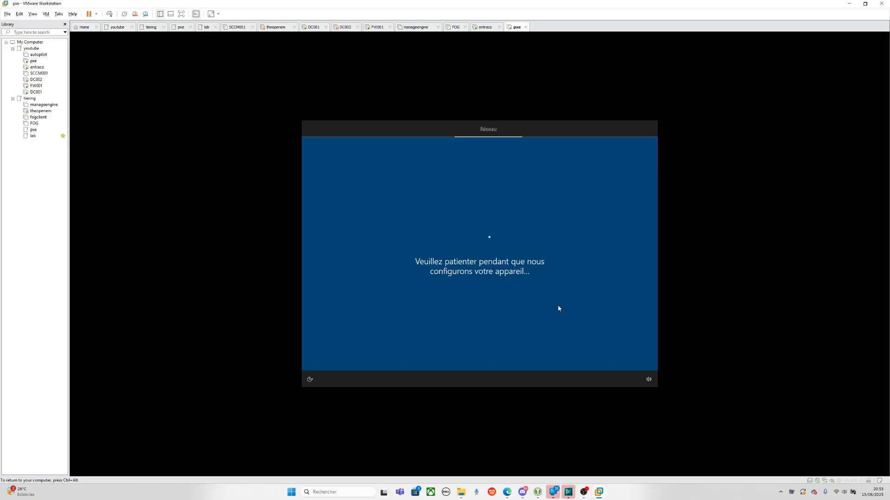
# Switch to the Microsoft Entra admin center in the browser, enlarge its window and list all registered devices.
pyautogui.hotkey('ctrl', 'alt')
pyautogui.click(559, 271)
pyautogui.hotkey('ctrl', 'alt')
pyautogui.moveTo(889, 193); pyautogui.dragTo(648, 46)
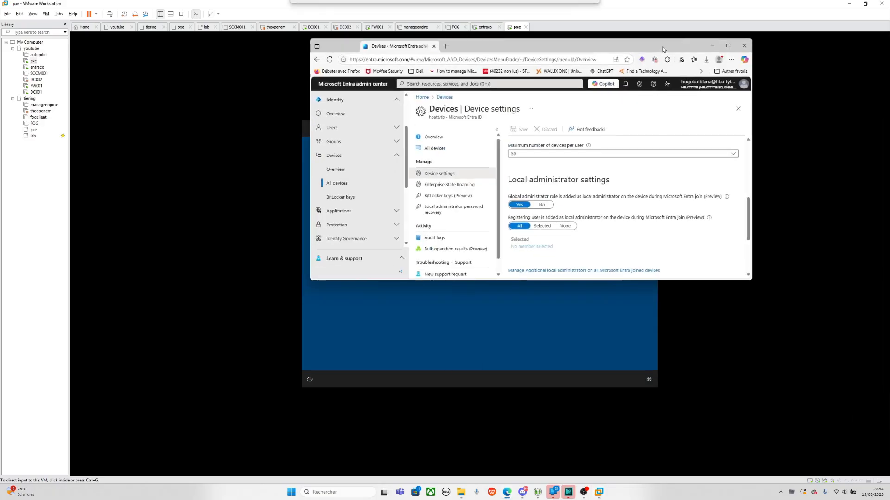
pyautogui.click(727, 45)
pyautogui.click(393, 43)
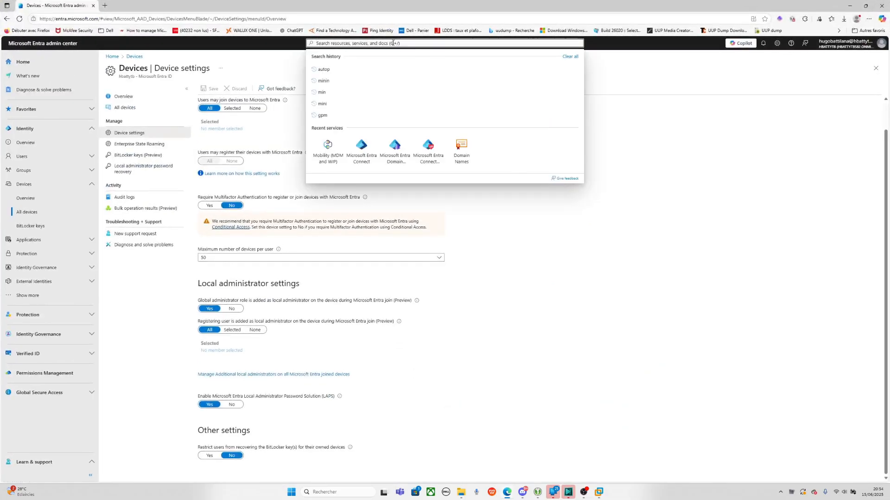
pyautogui.click(59, 185)
pyautogui.click(59, 198)
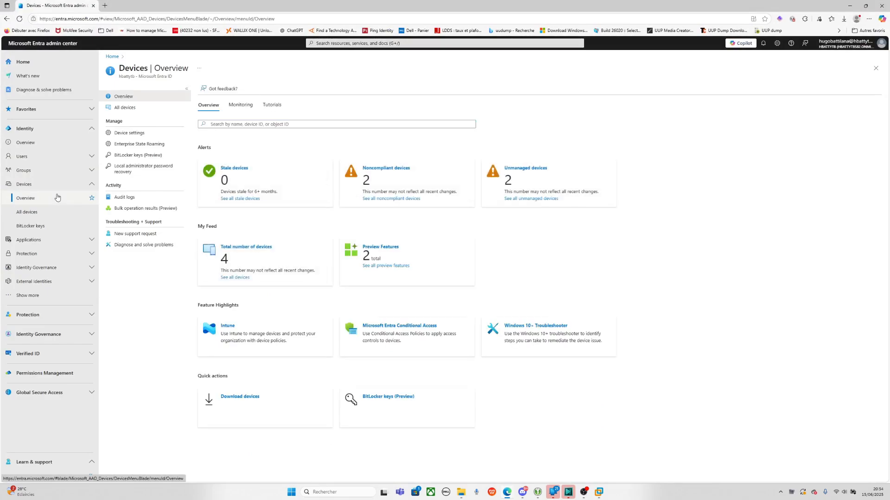
pyautogui.click(247, 247)
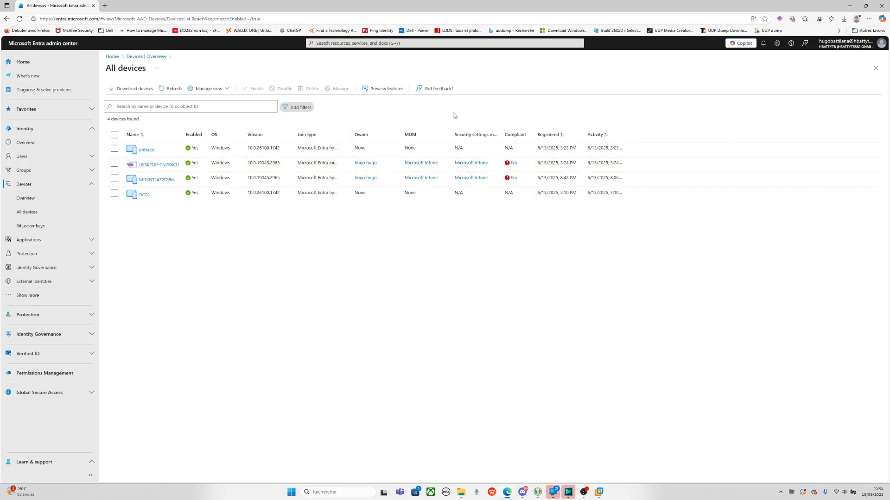
# Open the properties of the DESKTOP-CN7RKCU device and examine its name, join type and groups.
pyautogui.click(566, 164)
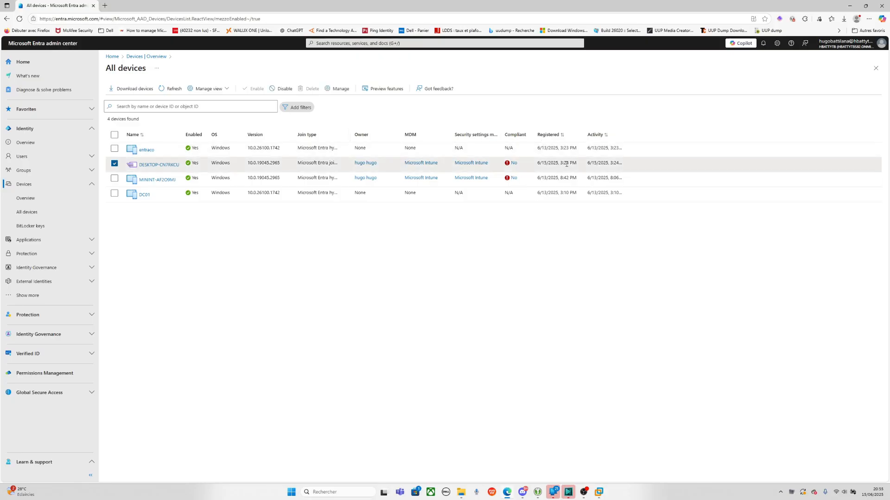
pyautogui.click(159, 165)
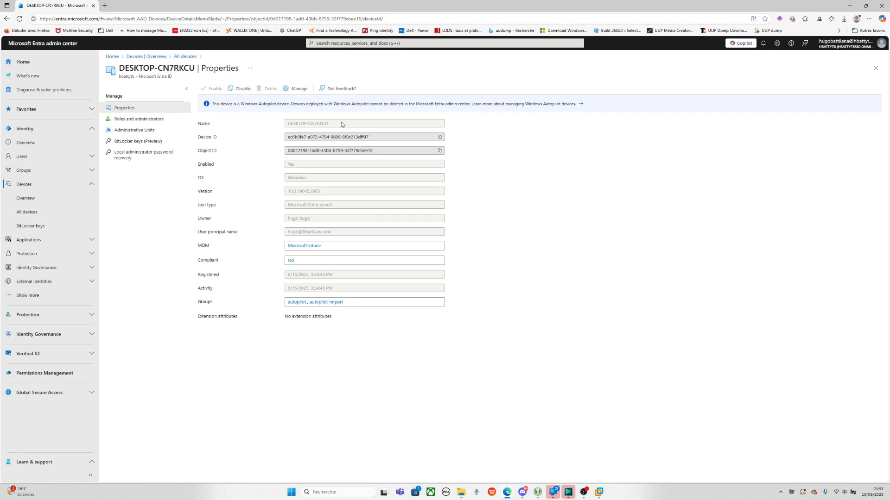
pyautogui.moveTo(339, 122); pyautogui.dragTo(295, 122)
pyautogui.click(451, 167)
# Open intune.microsoft.com in a new browser tab, list the Windows devices, and return to the device properties in Entra.
pyautogui.hotkey('ctrl', 't')
pyautogui.write('intune.microsoft.com')
pyautogui.press('Return')
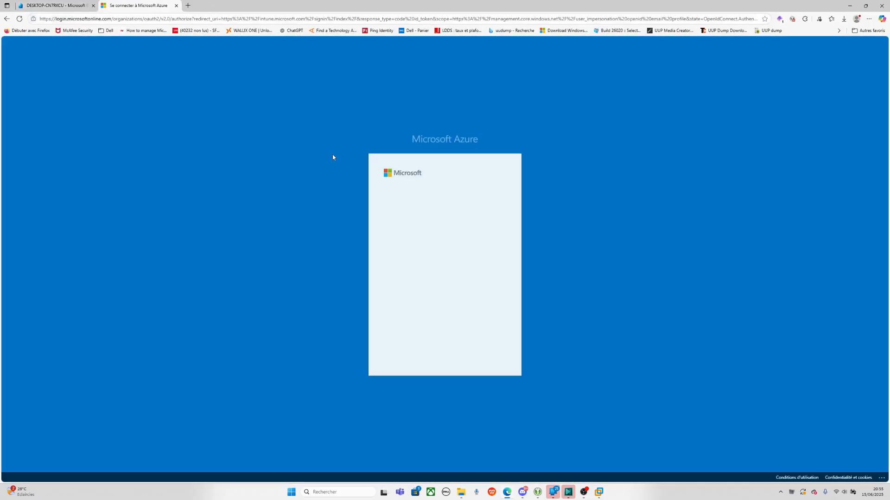
pyautogui.click(447, 209)
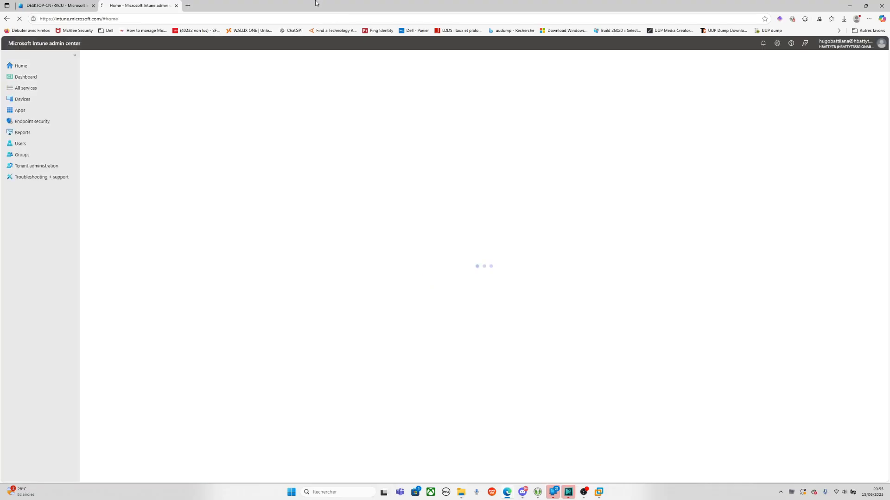
pyautogui.click(38, 99)
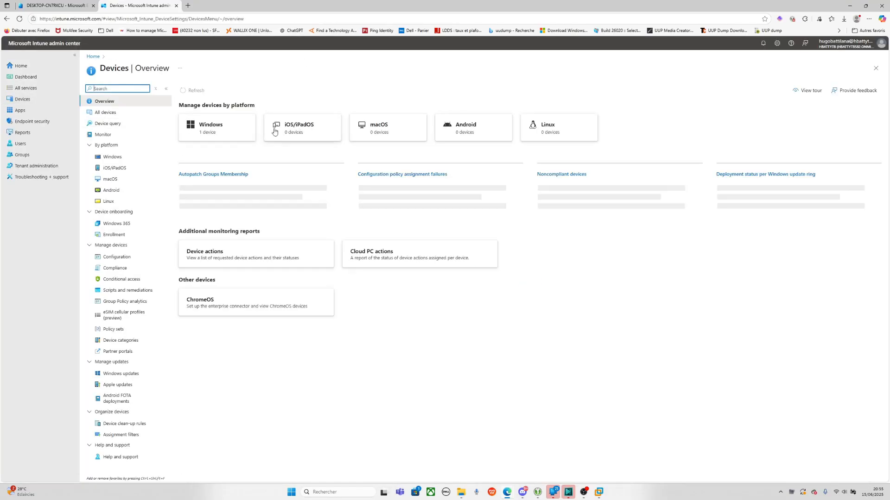
pyautogui.click(218, 135)
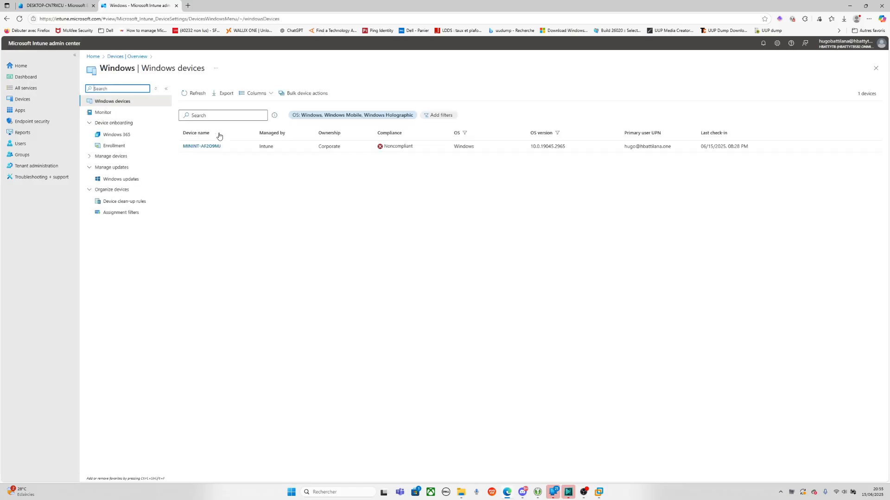
pyautogui.click(79, 4)
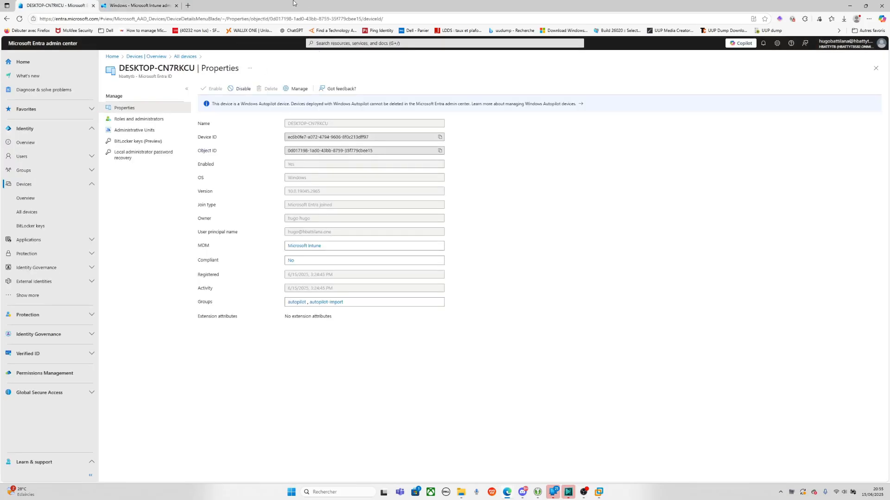
# Switch back to the pxe virtual machine in VMware Workstation, dismiss its lock screen and accept the logon notice.
pyautogui.moveTo(293, 3); pyautogui.dragTo(889, 176)
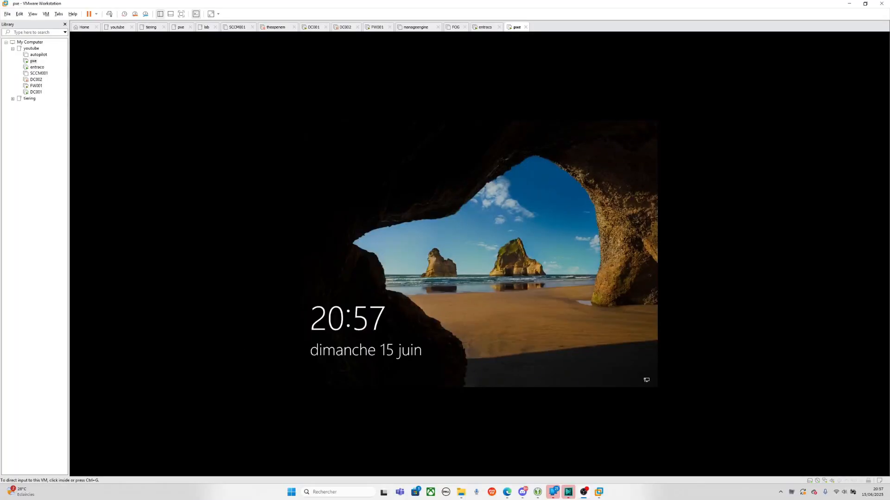
pyautogui.click(108, 14)
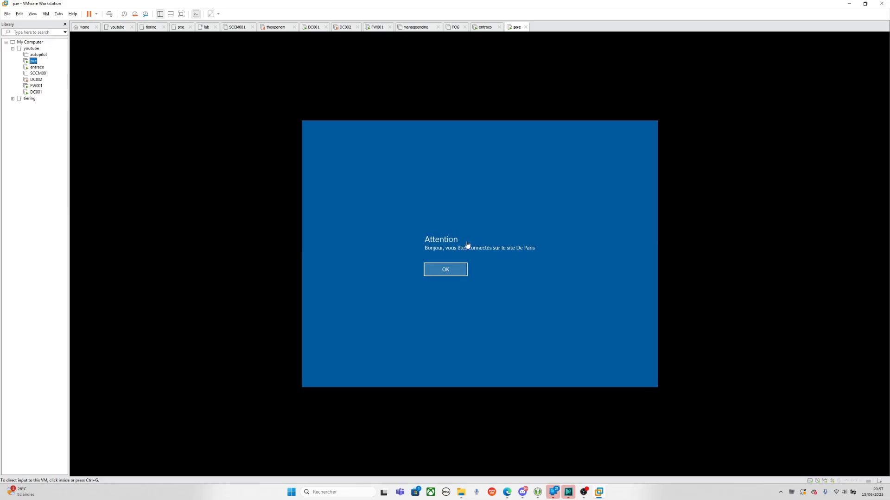
pyautogui.click(443, 270)
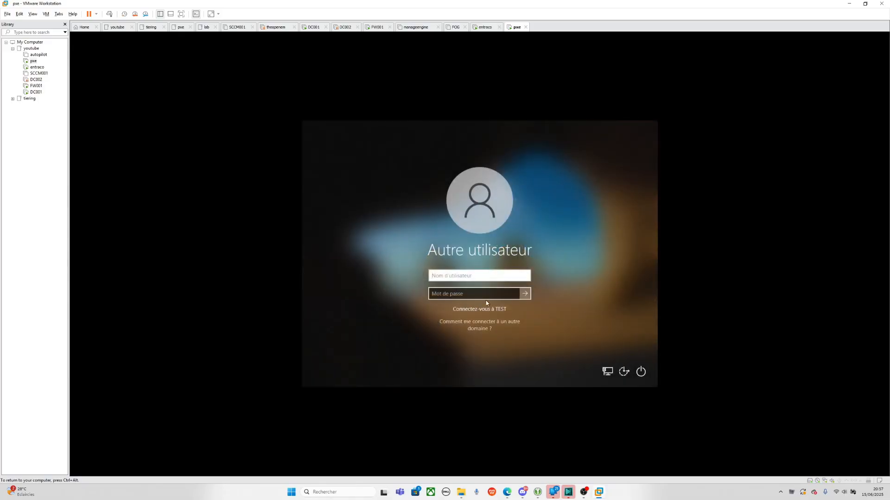
# On DC001, refresh the provisioning organizational unit in Active Directory Users and Computers to check for the new computer.
pyautogui.click(36, 92)
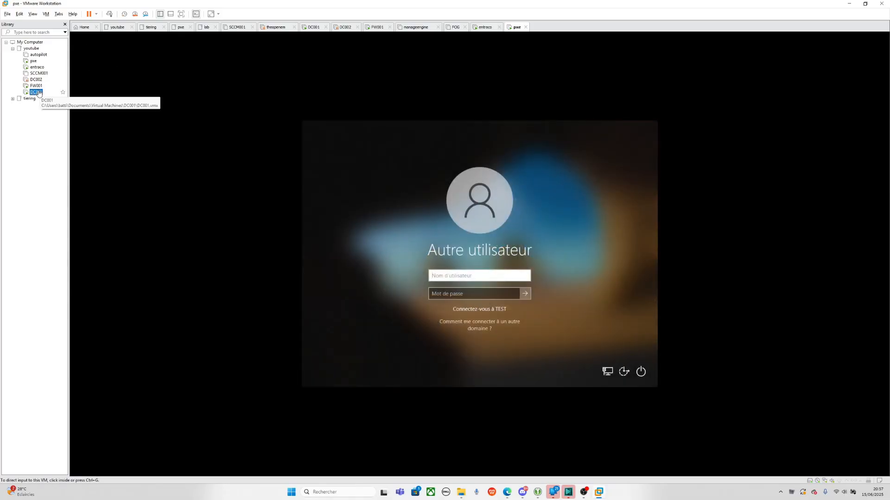
pyautogui.rightClick(360, 259)
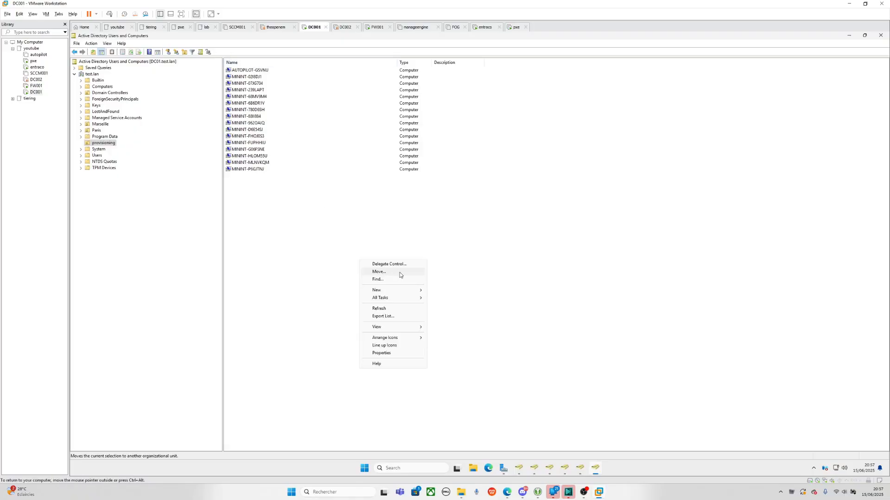
pyautogui.click(390, 308)
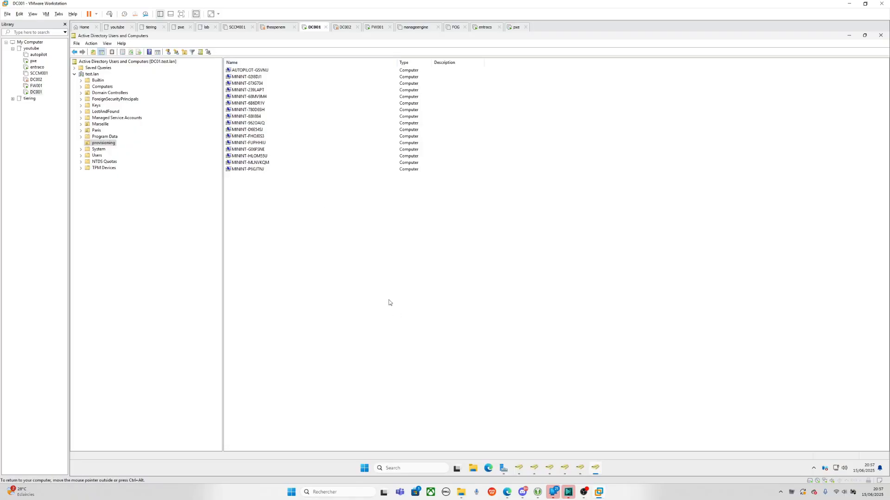
# Return to the pxe virtual machine and sign in with the user's e-mail address and account password.
pyautogui.click(35, 63)
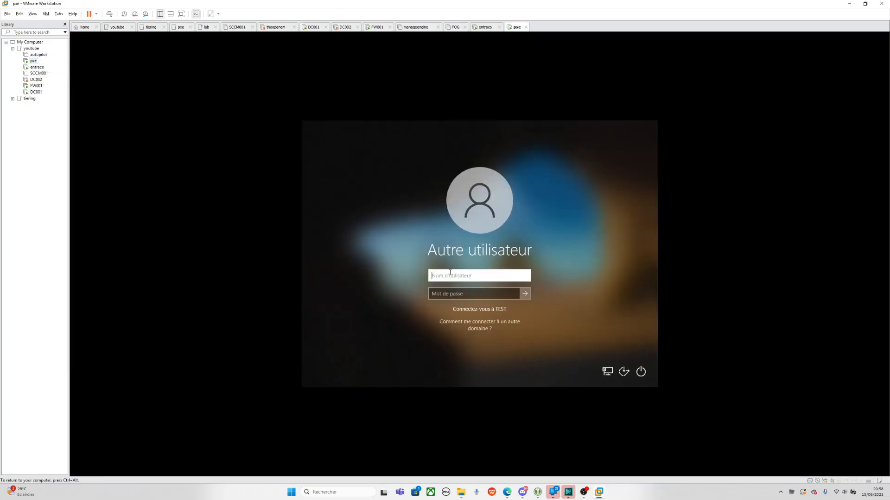
pyautogui.press('Tab')
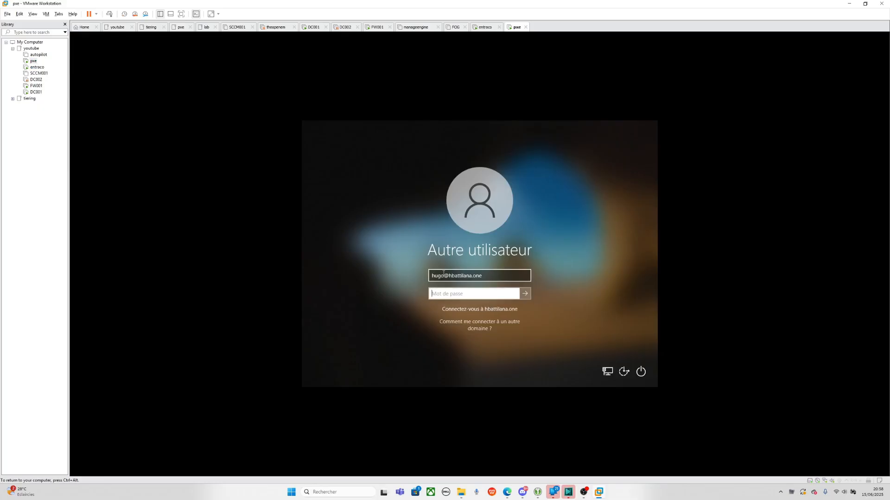
pyautogui.write('*****************')
pyautogui.press('Return')
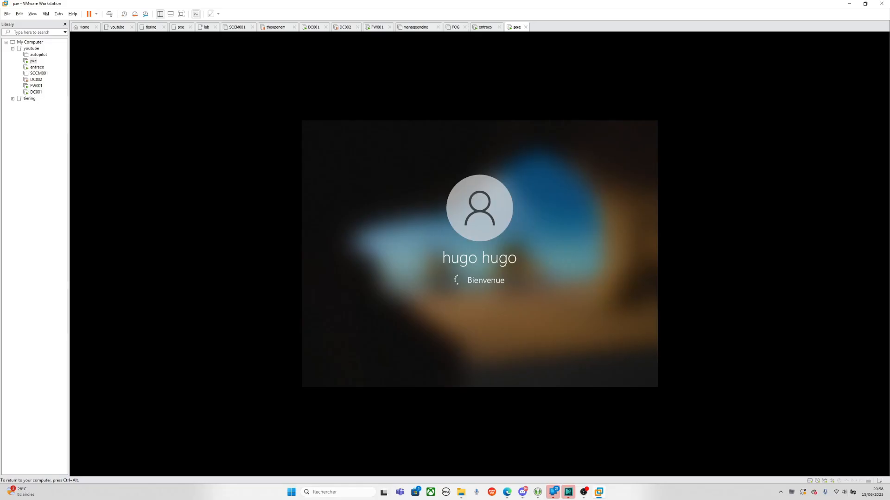
# Switch to the Intune admin center in the browser, refresh the Windows devices list and check the DESKTOP-CN7RKCU entry.
pyautogui.hotkey('ctrl', 'alt')
pyautogui.hotkey('alt', 'Tab')
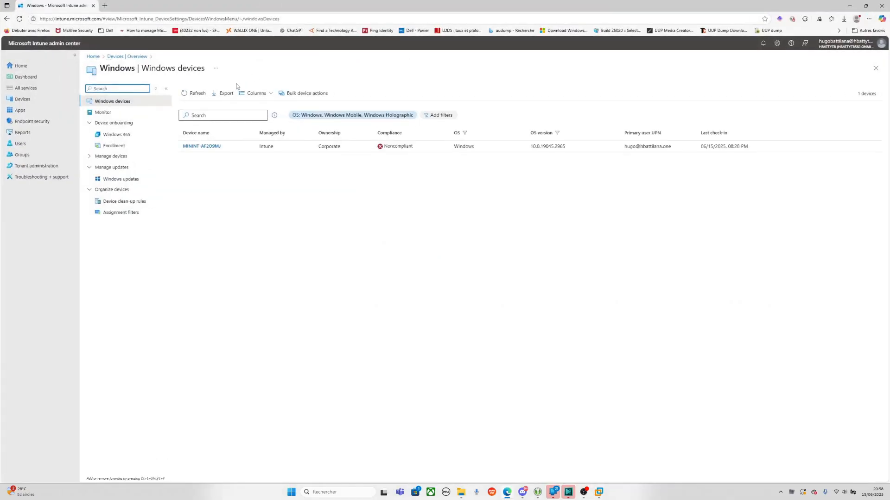
pyautogui.click(197, 94)
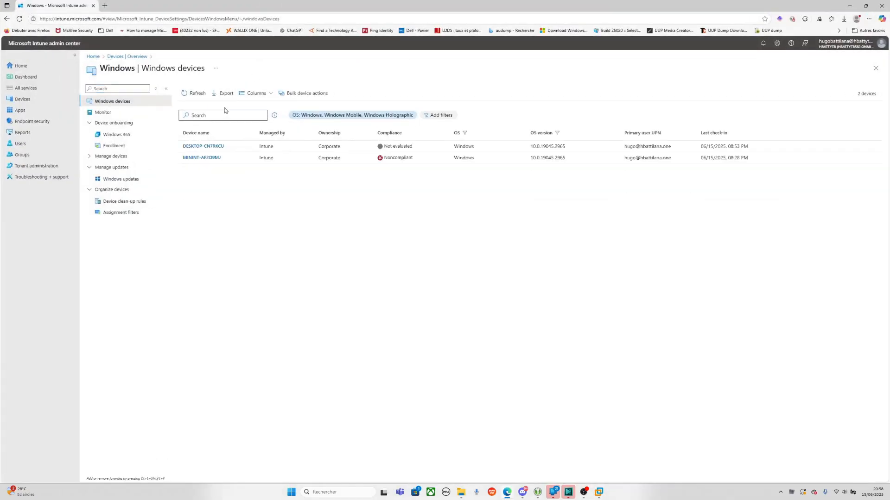
pyautogui.moveTo(234, 148); pyautogui.dragTo(175, 141)
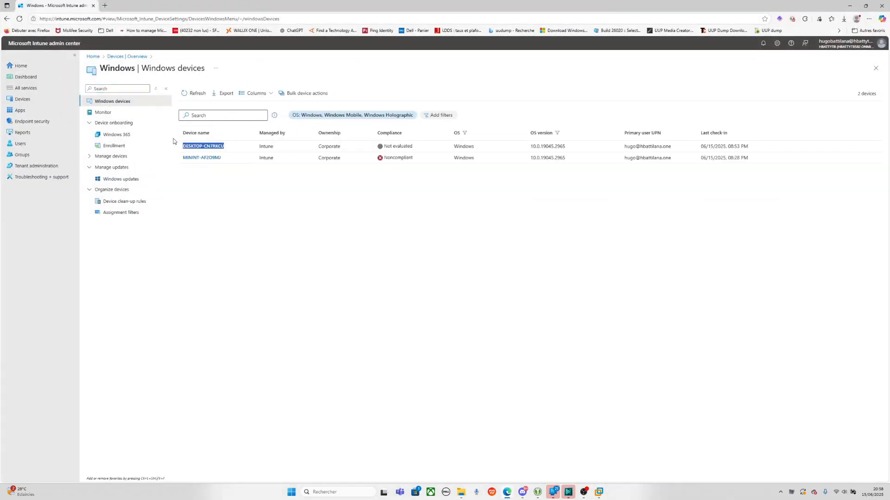
pyautogui.click(233, 183)
# Move the Intune window aside to check the sign-in progress in the pxe virtual machine, and maximize the window again.
pyautogui.moveTo(325, 5); pyautogui.dragTo(412, 88)
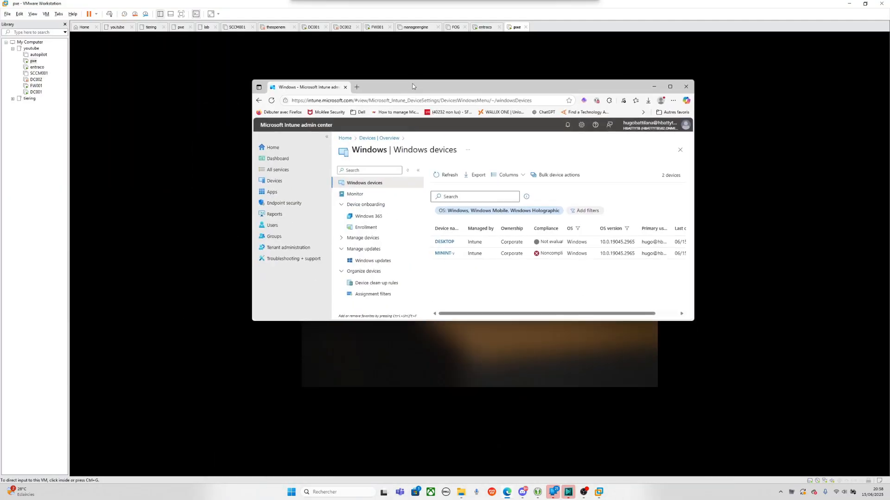
pyautogui.click(670, 88)
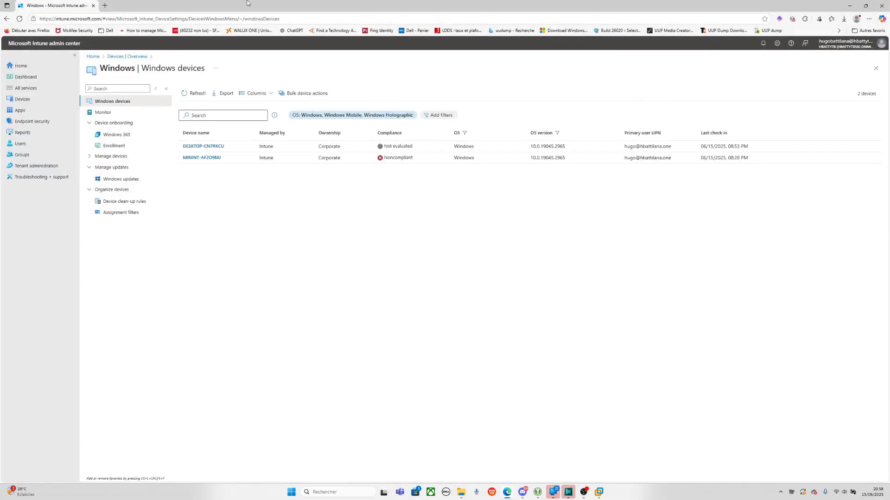
pyautogui.moveTo(248, 6); pyautogui.dragTo(354, 18)
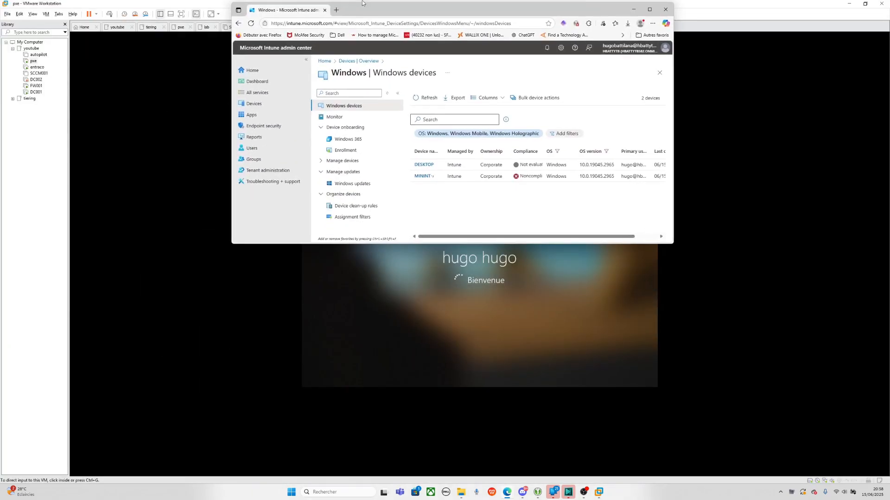
pyautogui.click(651, 10)
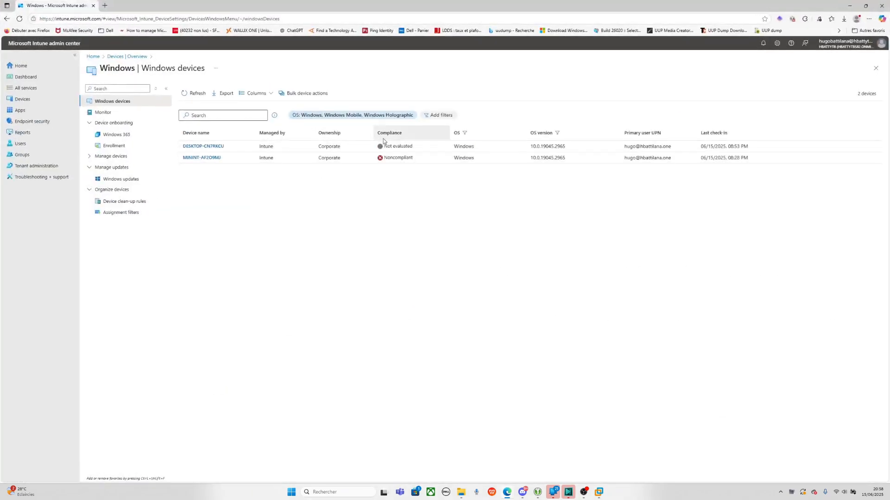
# Open the DESKTOP-CN7RKCU device in Intune and view its device configuration.
pyautogui.click(214, 148)
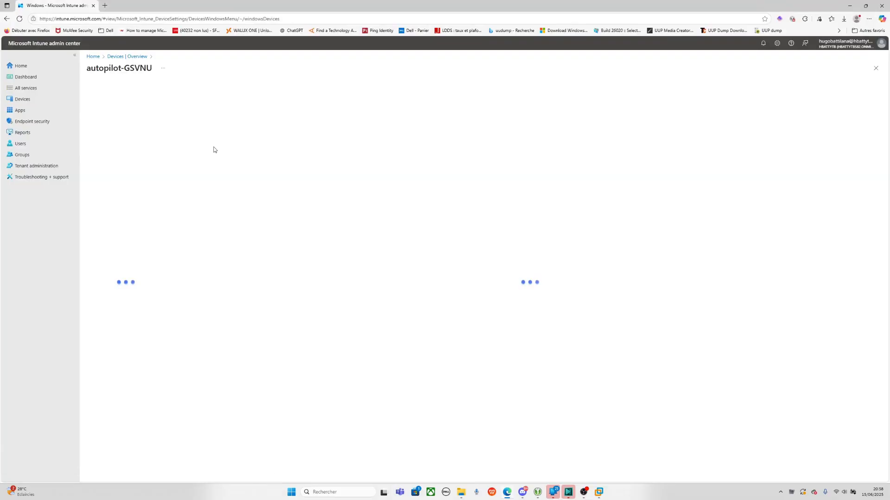
pyautogui.click(139, 191)
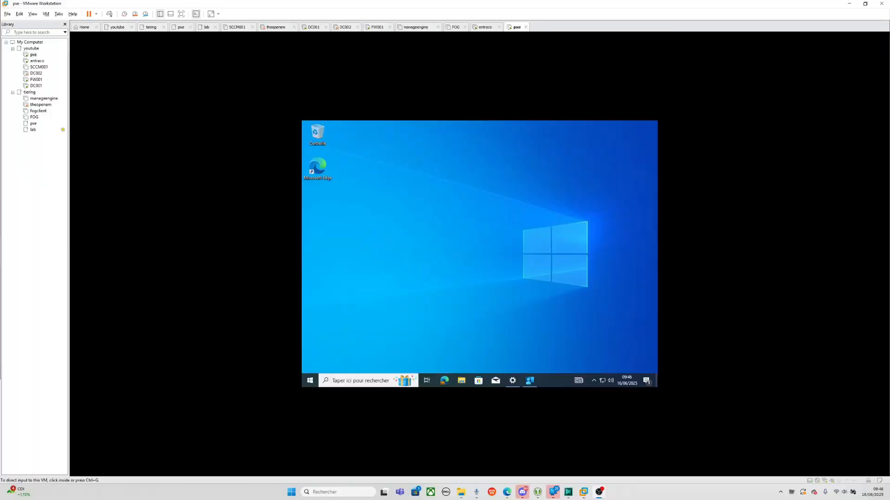
# On the pxe virtual machine's desktop, bring up Portail d'entreprise, review its published applications and devices, and close it.
pyautogui.click(519, 347)
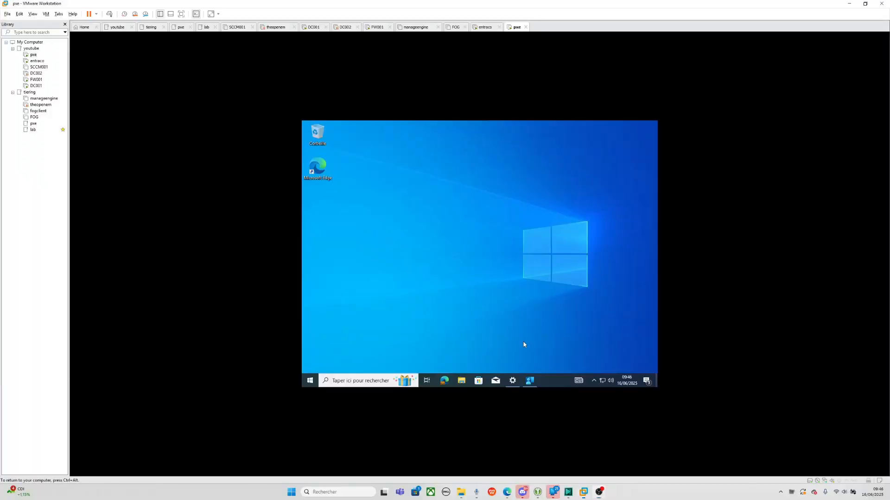
pyautogui.click(525, 379)
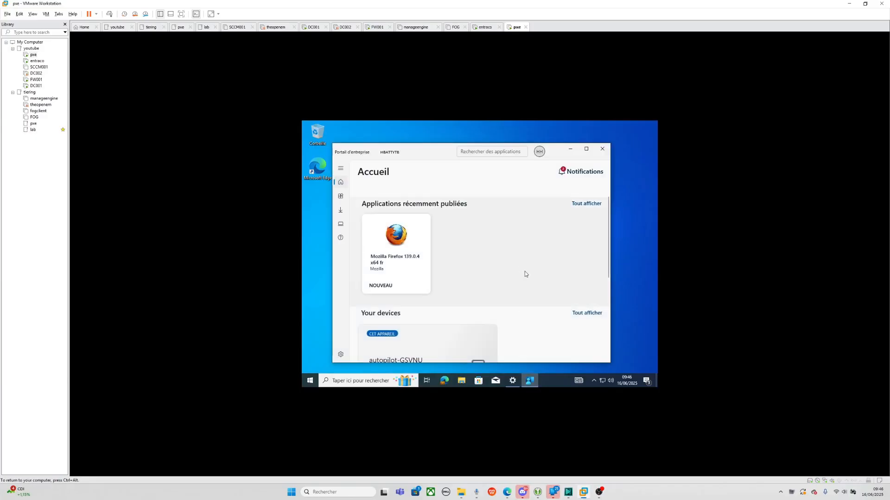
pyautogui.scroll(-5, 533, 306)
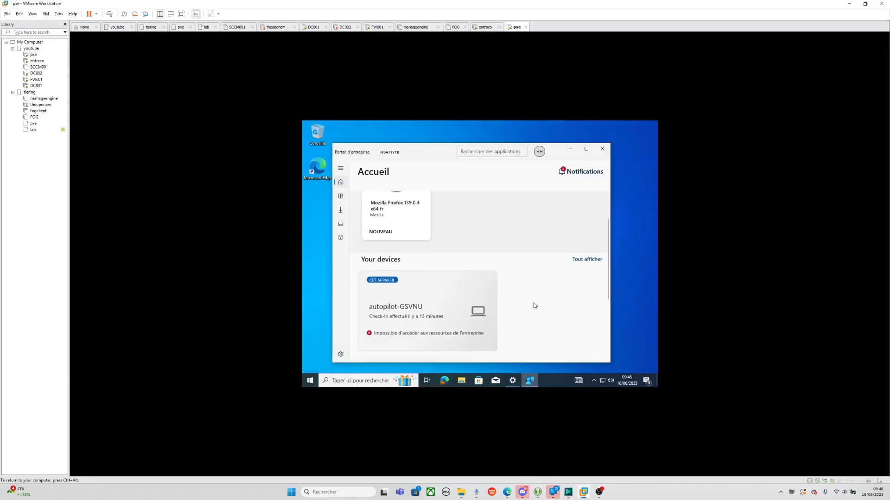
pyautogui.scroll(1, 546, 293)
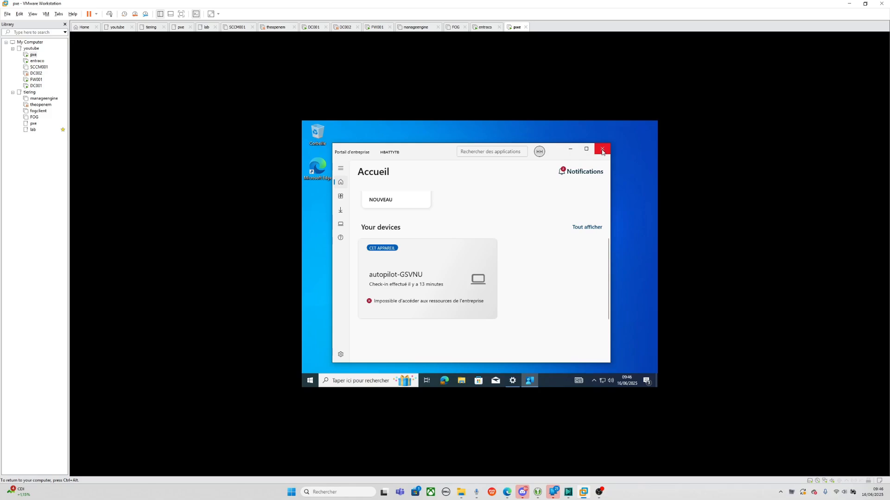
pyautogui.click(602, 150)
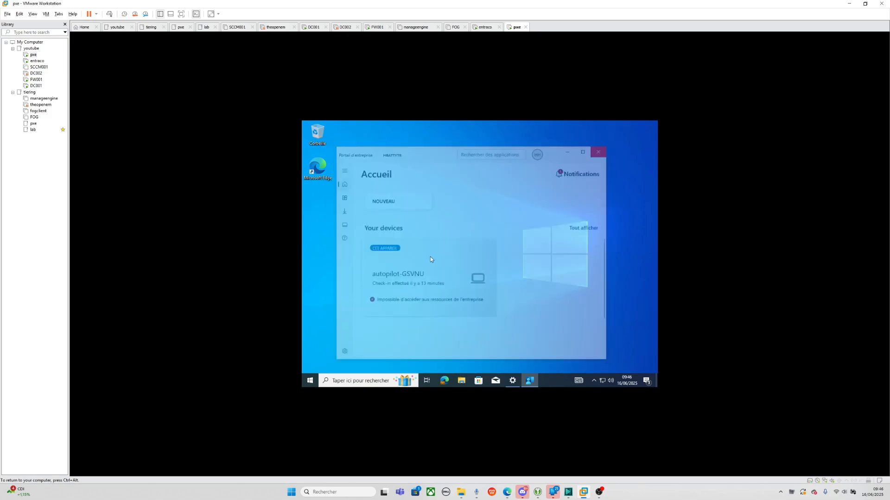
# Search Windows for "ord", open Gestion de l'ordinateur and examine the local user accounts, including defaultuser0.
pyautogui.click(358, 385)
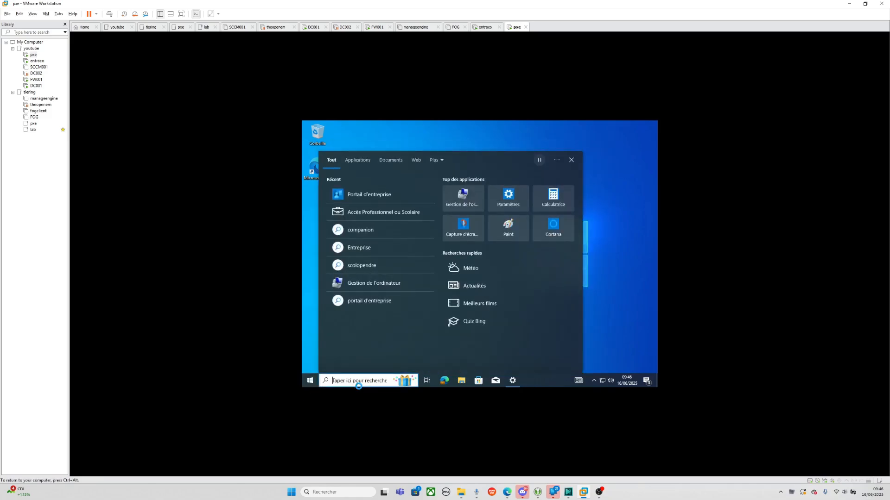
pyautogui.write('ord')
pyautogui.press('Down')
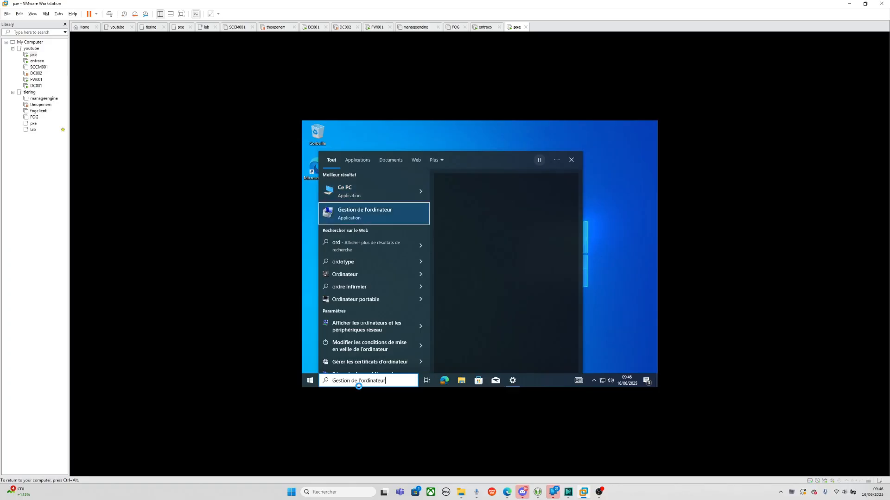
pyautogui.press('Return')
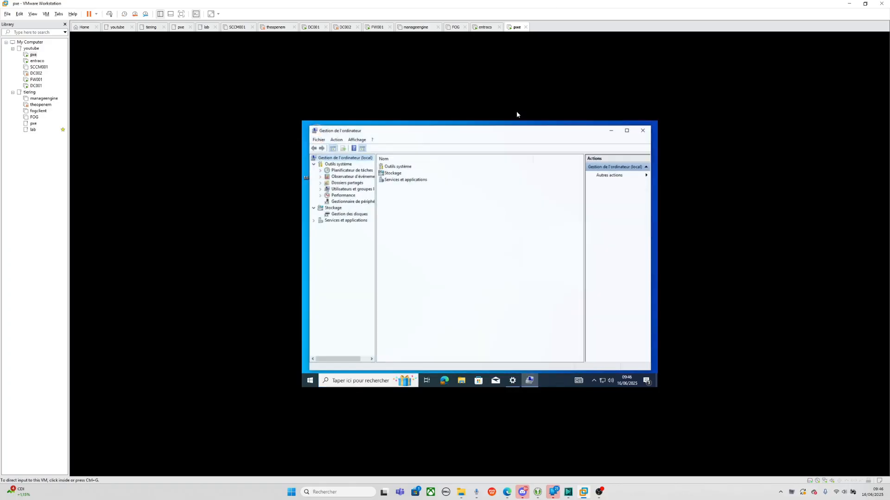
pyautogui.doubleClick(353, 189)
pyautogui.doubleClick(391, 167)
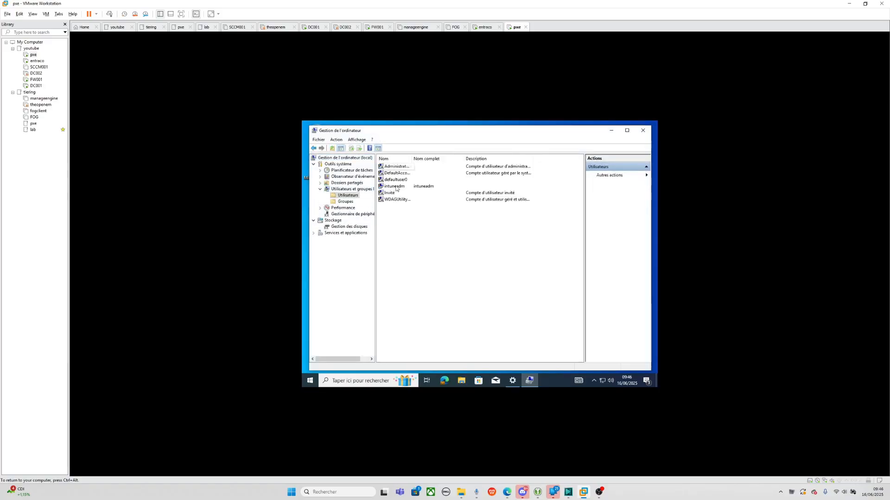
pyautogui.click(397, 182)
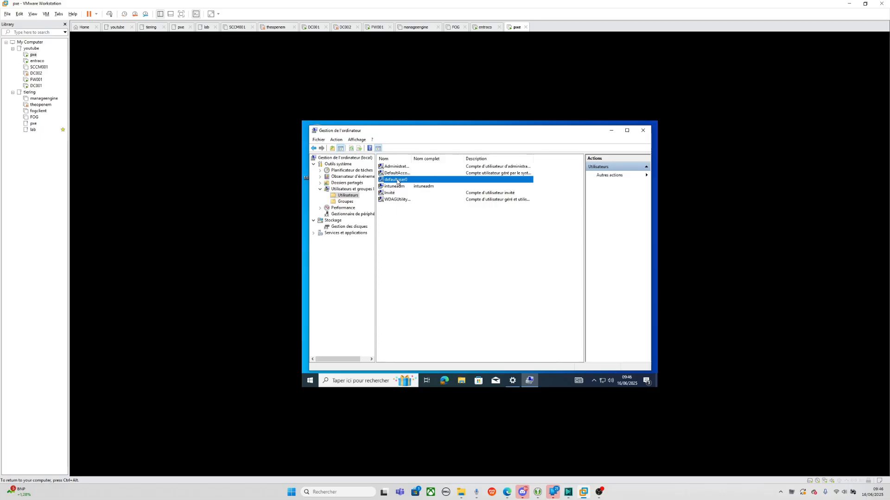
# Check the members of the local Administrateurs group and close its properties.
pyautogui.click(344, 201)
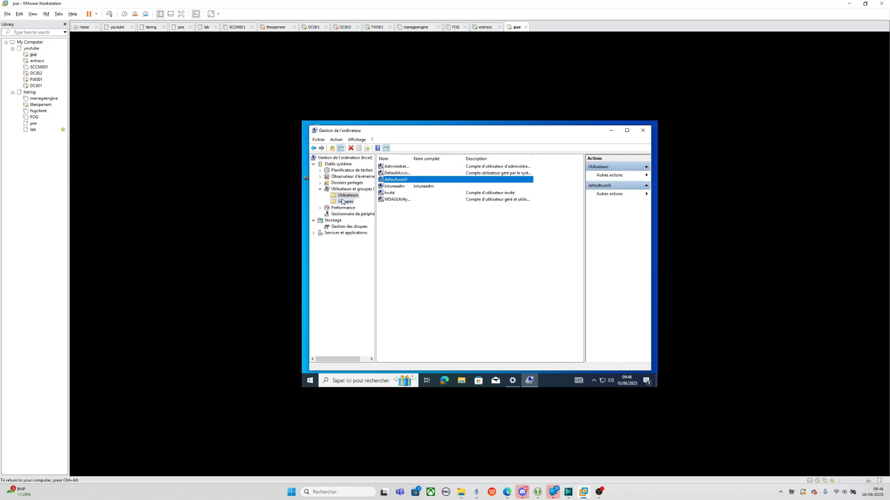
pyautogui.doubleClick(400, 167)
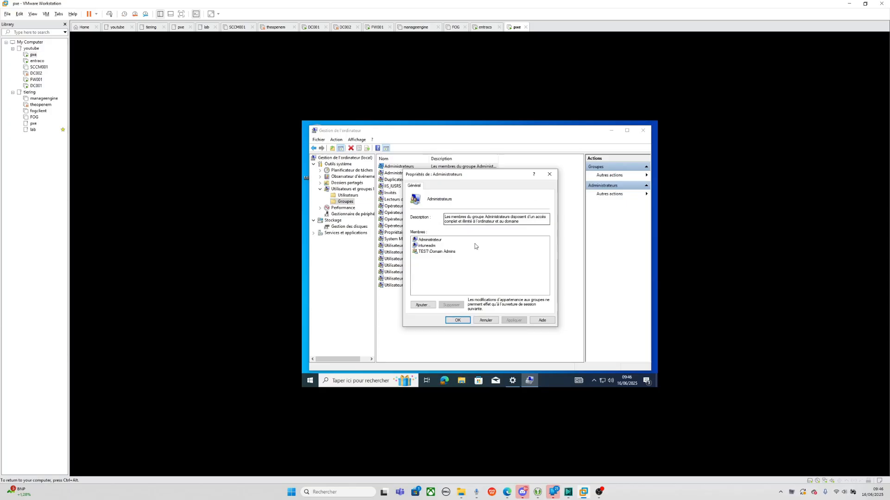
pyautogui.click(549, 175)
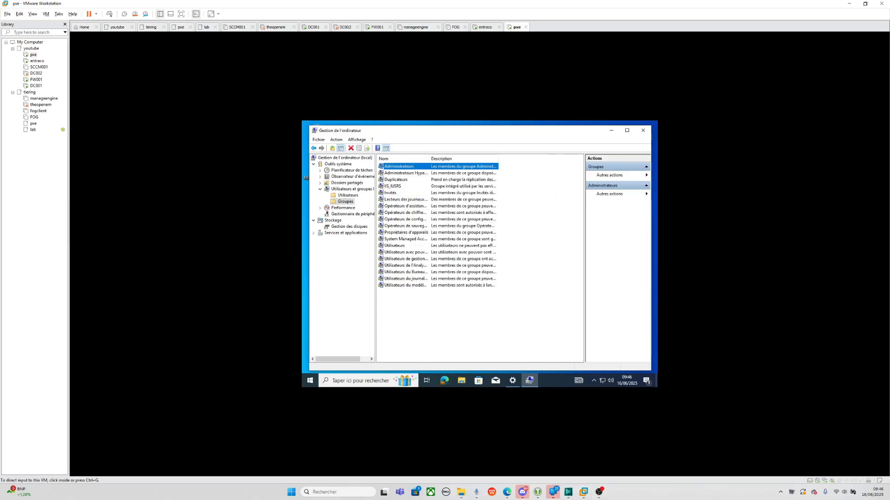
# Switch back to the Intune admin center in the browser and open the autopilot-GSVNU device from the Windows devices list.
pyautogui.hotkey('alt', 'Tab')
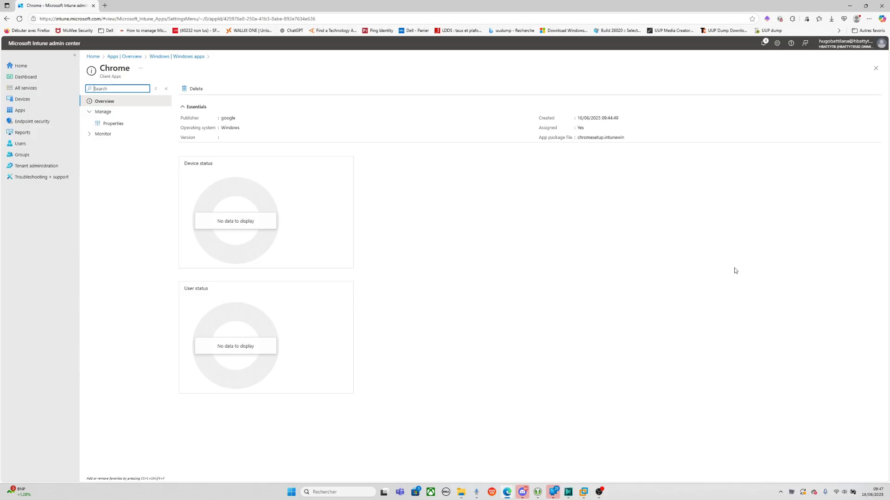
pyautogui.click(19, 101)
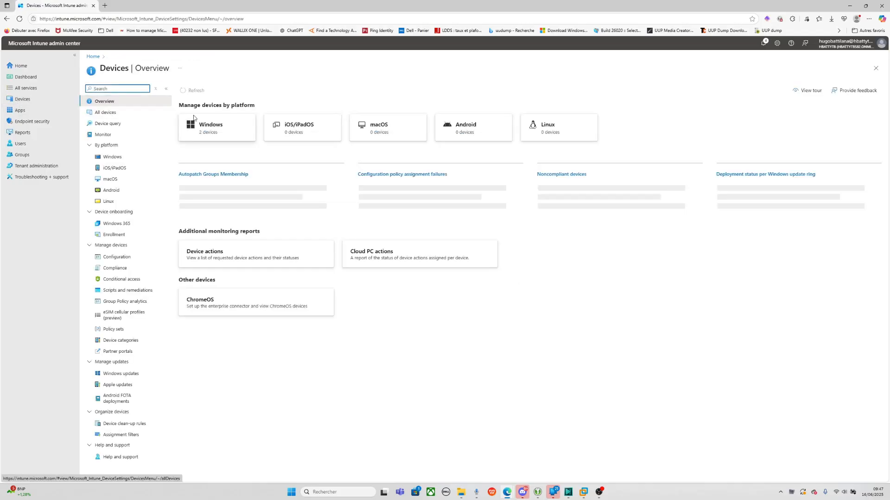
pyautogui.click(207, 124)
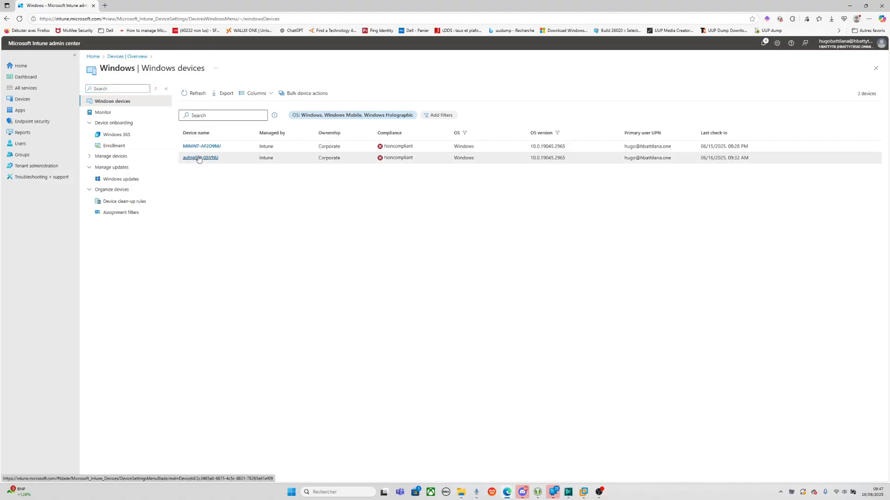
pyautogui.click(200, 158)
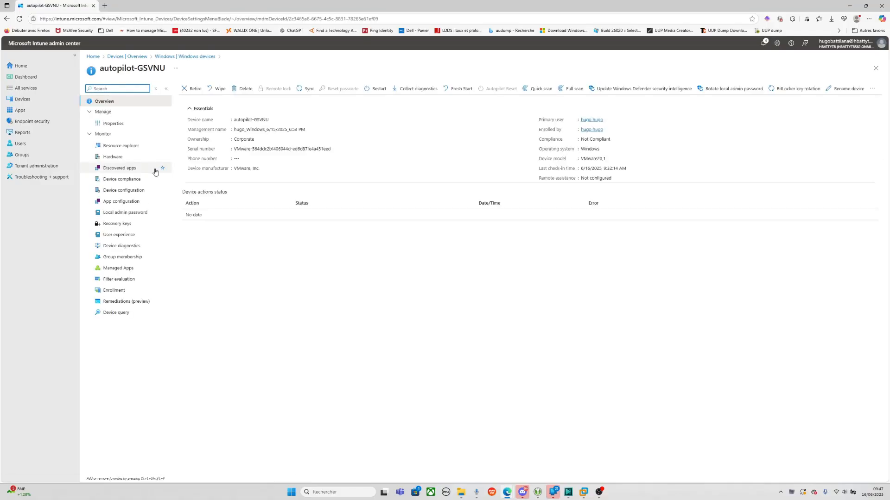
# Examine the device configuration policies of autopilot-GSVNU, including the local admin account policy, and its device compliance policies.
pyautogui.click(132, 192)
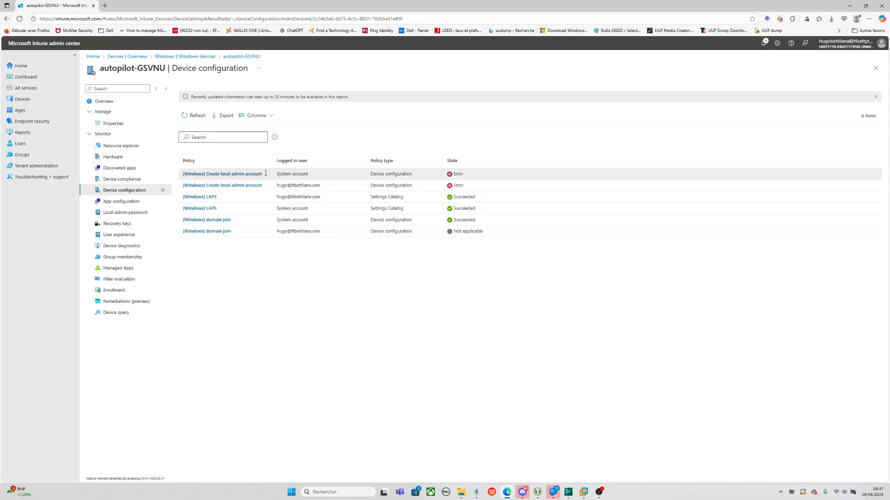
pyautogui.moveTo(262, 173); pyautogui.dragTo(232, 171)
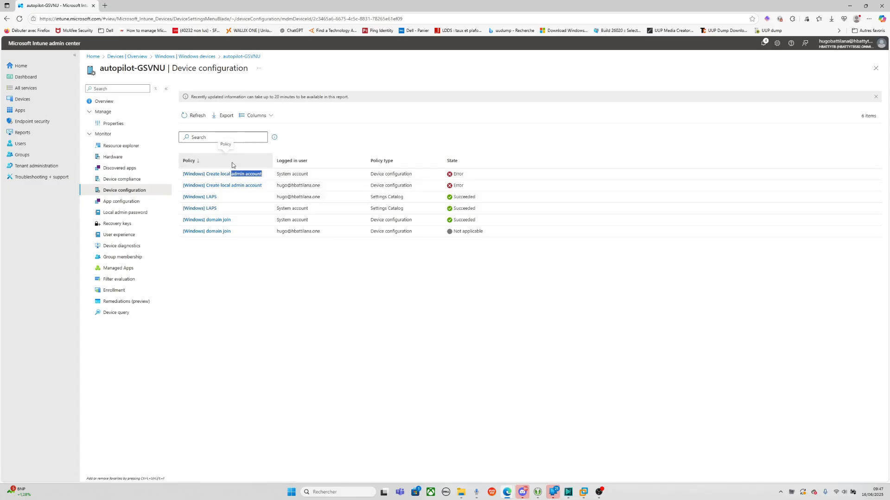
pyautogui.click(232, 166)
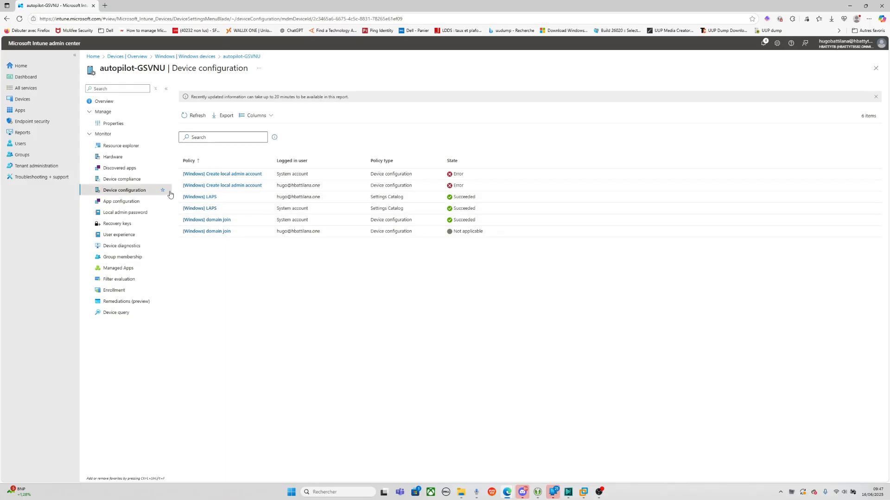
pyautogui.click(111, 180)
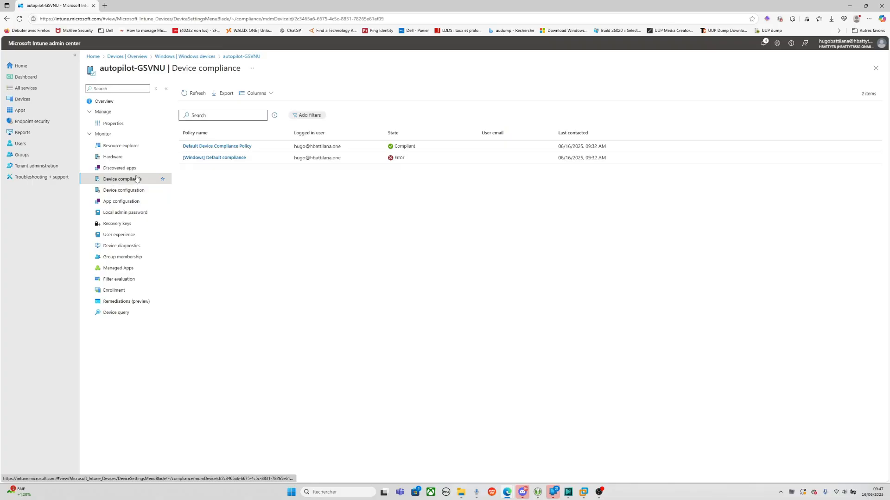
# Display the local administrator password details for autopilot-GSVNU and close them.
pyautogui.click(128, 213)
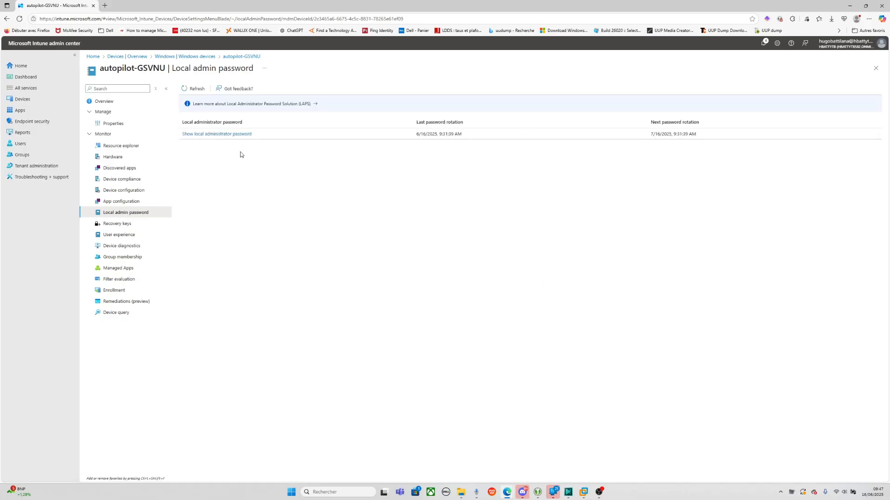
pyautogui.click(234, 134)
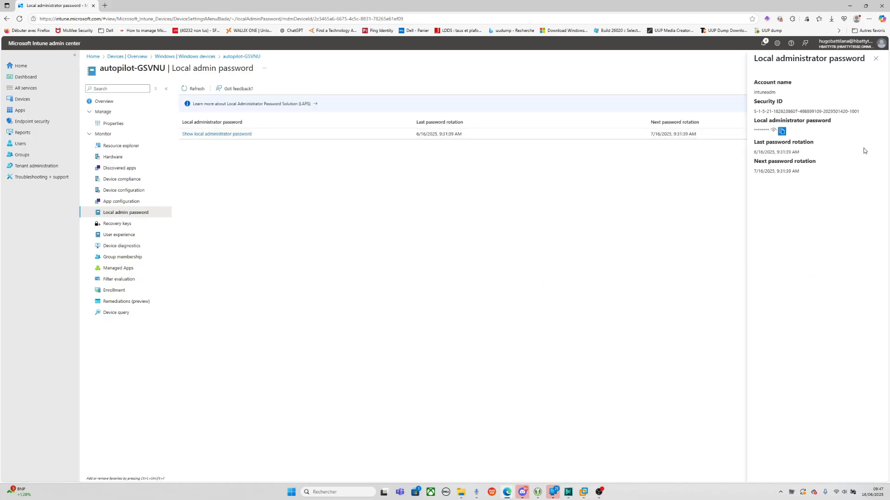
pyautogui.click(876, 59)
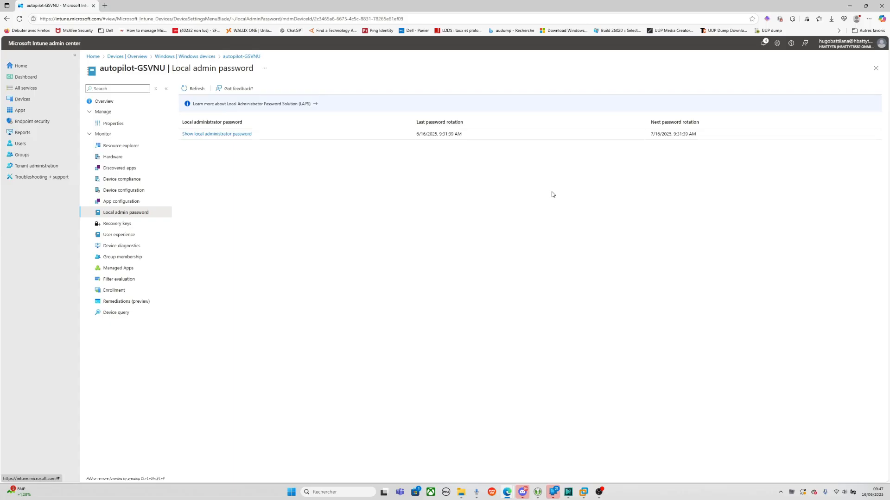